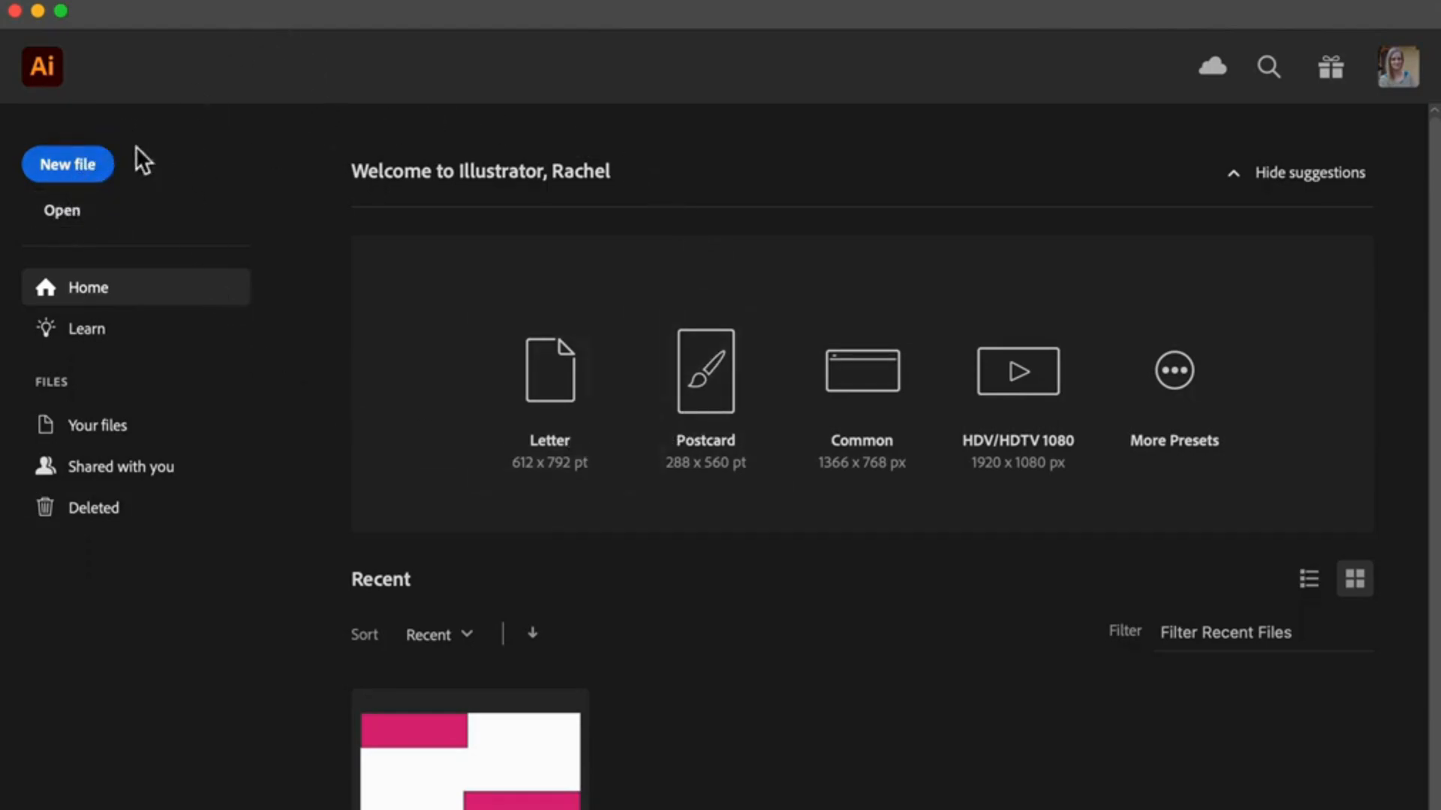
Step: Open Derain_CharingCrossBridge.png from the Fauvist Paintings folder on the Desktop, browsing the paintings as icons in an enlarged file dialog
left_click(77, 222)
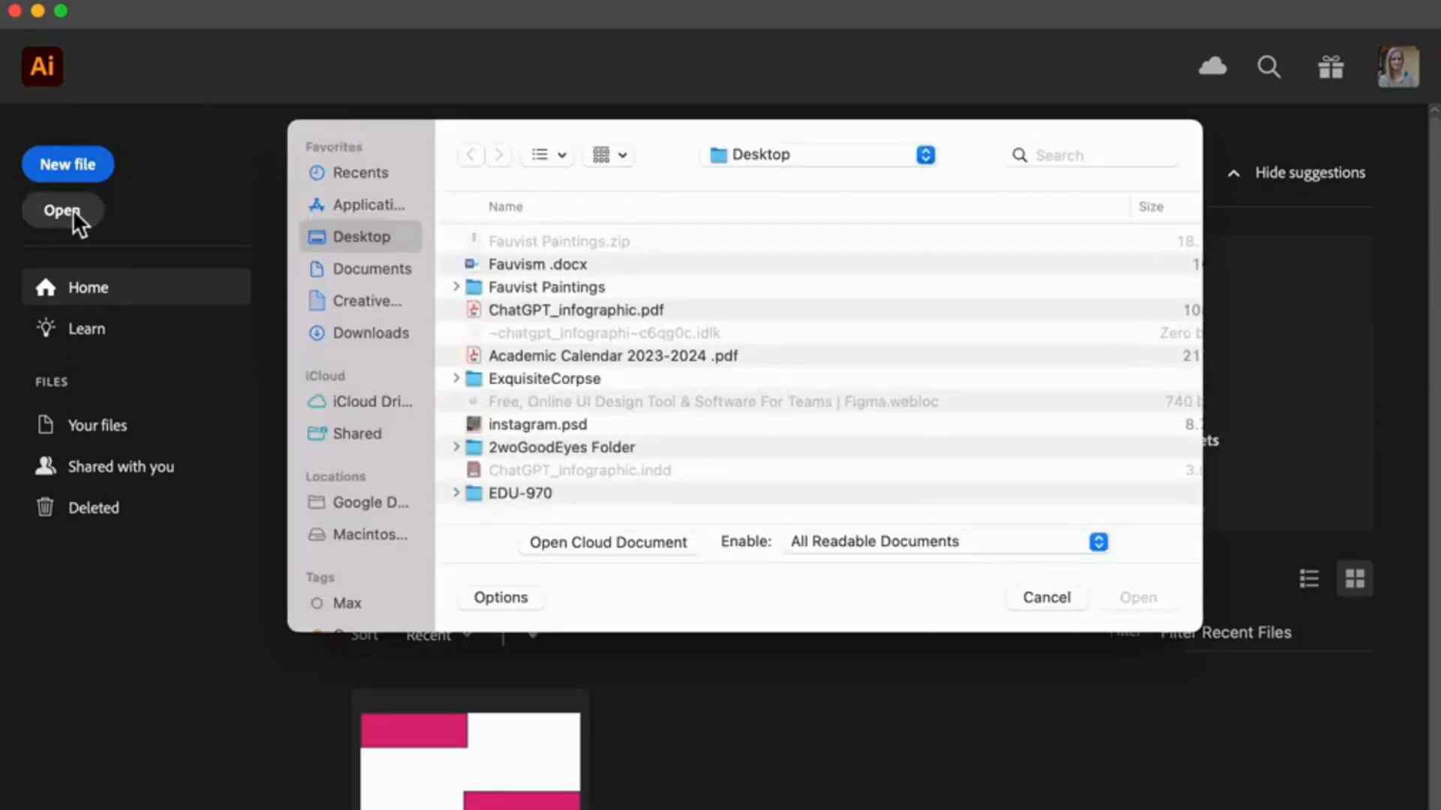
double_click(562, 291)
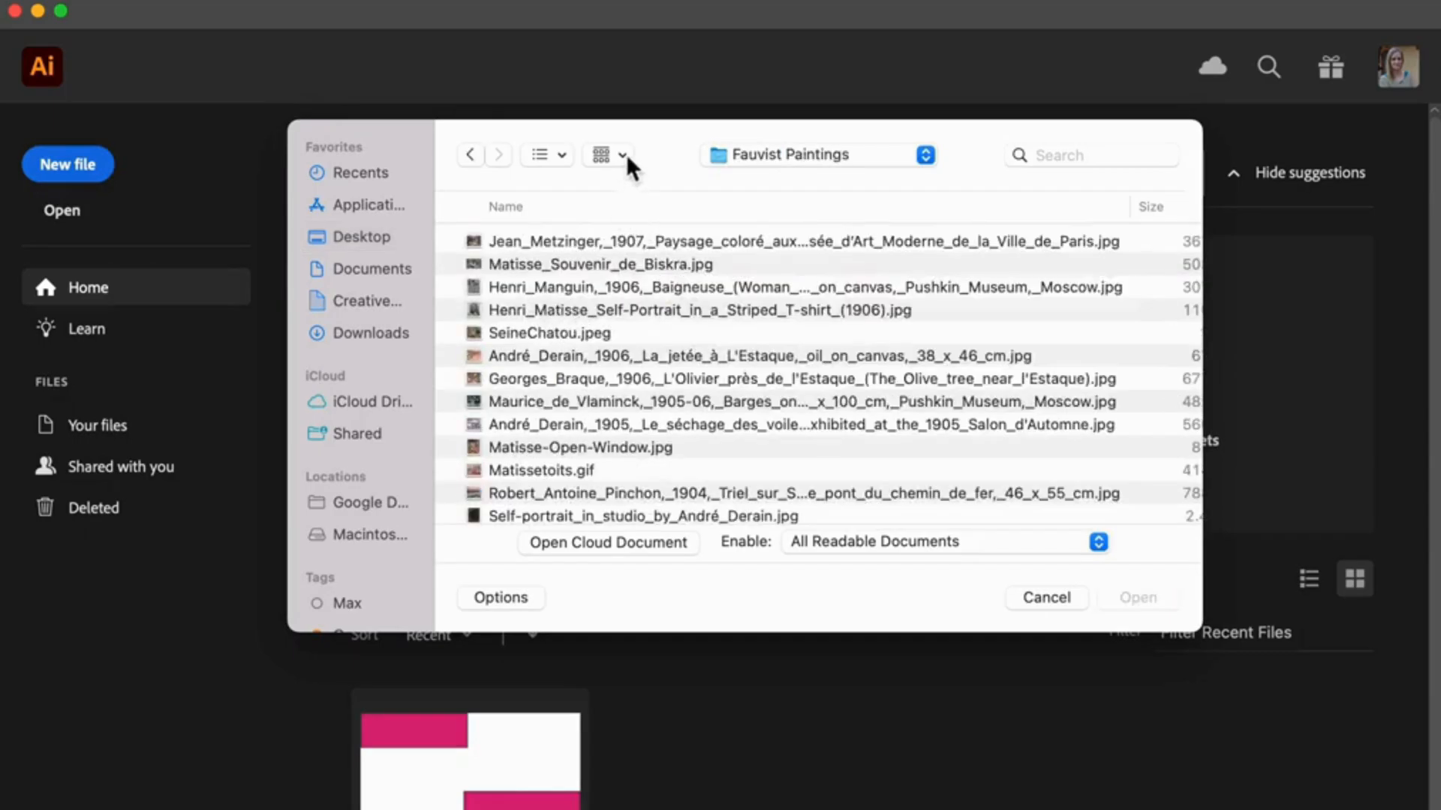
left_click(561, 154)
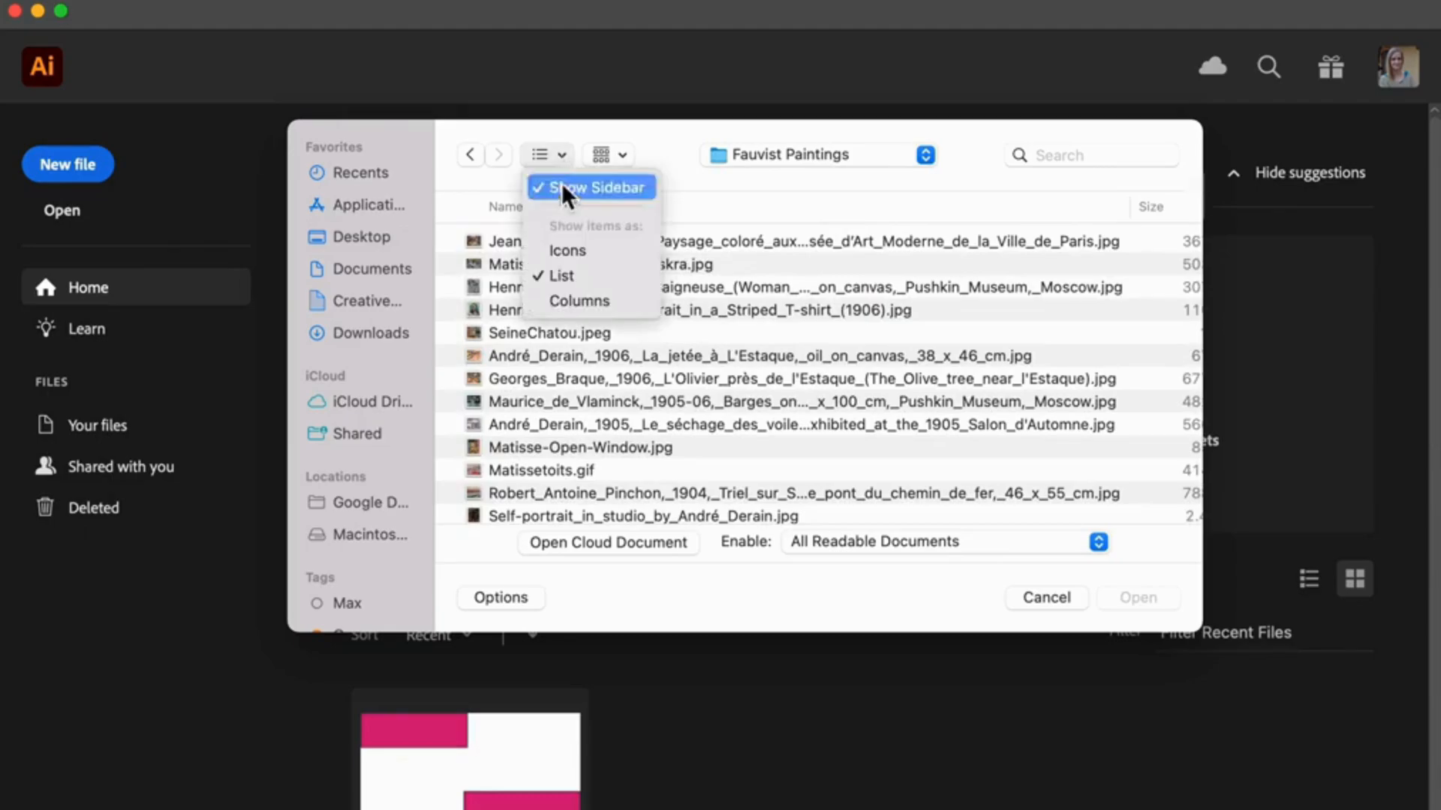
left_click(561, 252)
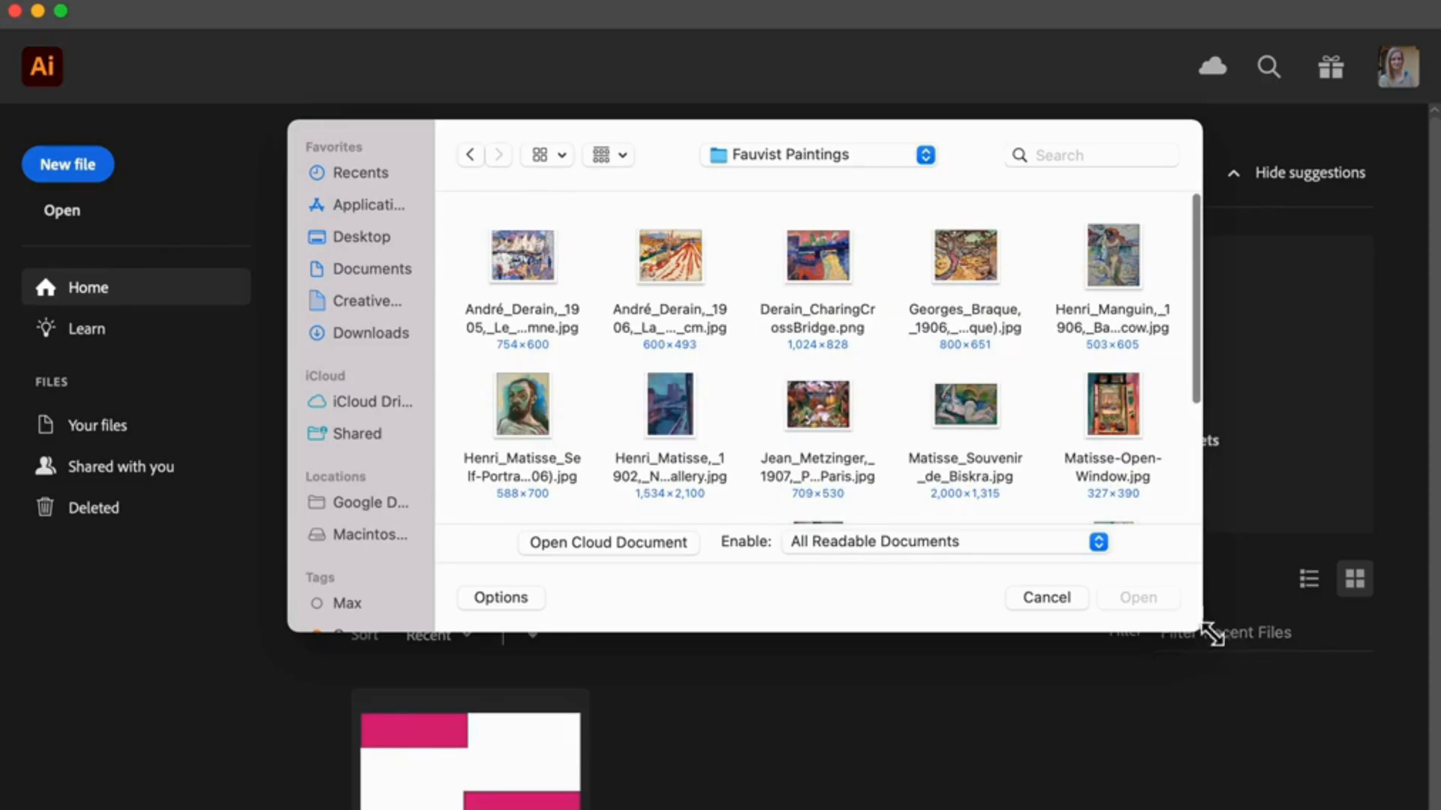
left_click_drag(1207, 633, 1400, 808)
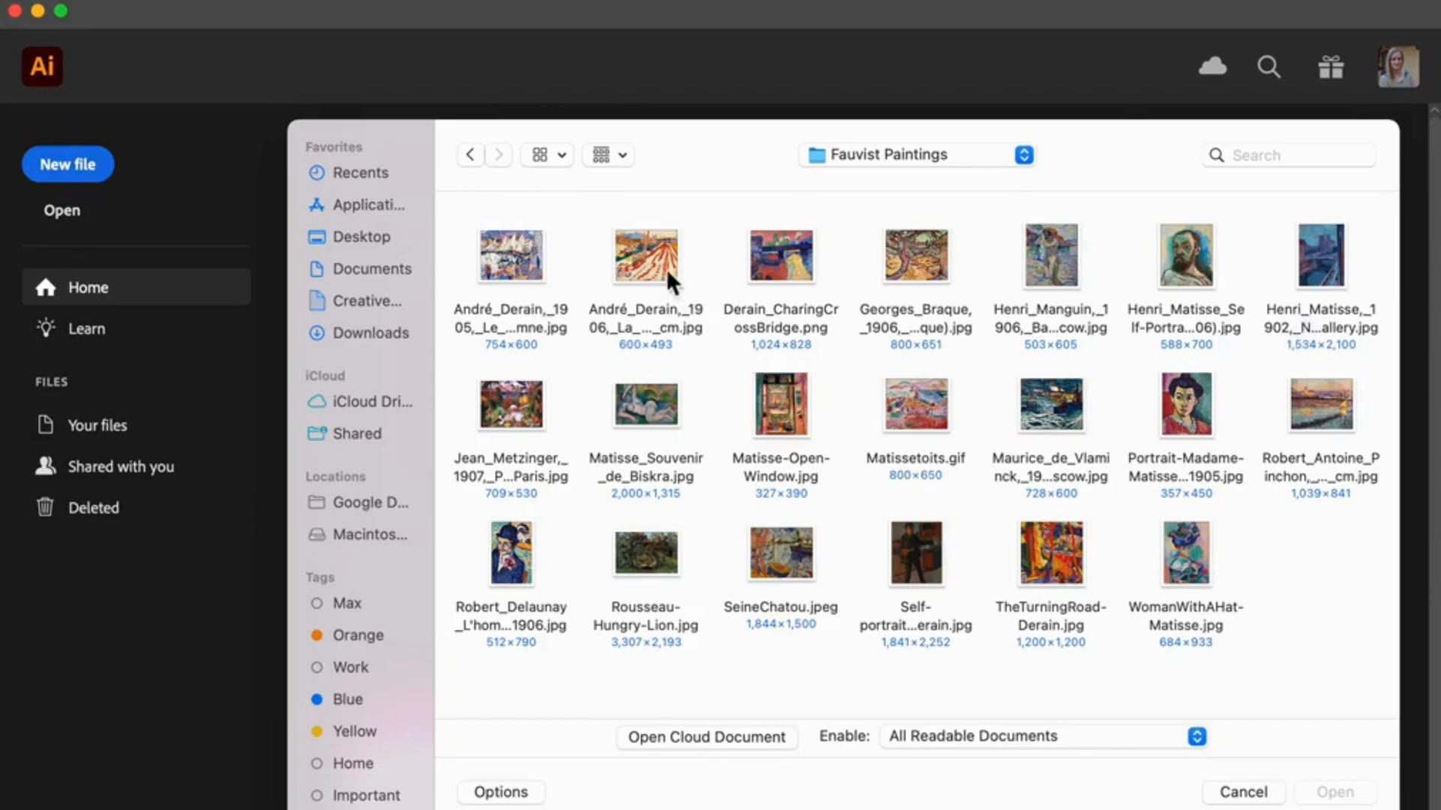
left_click(770, 268)
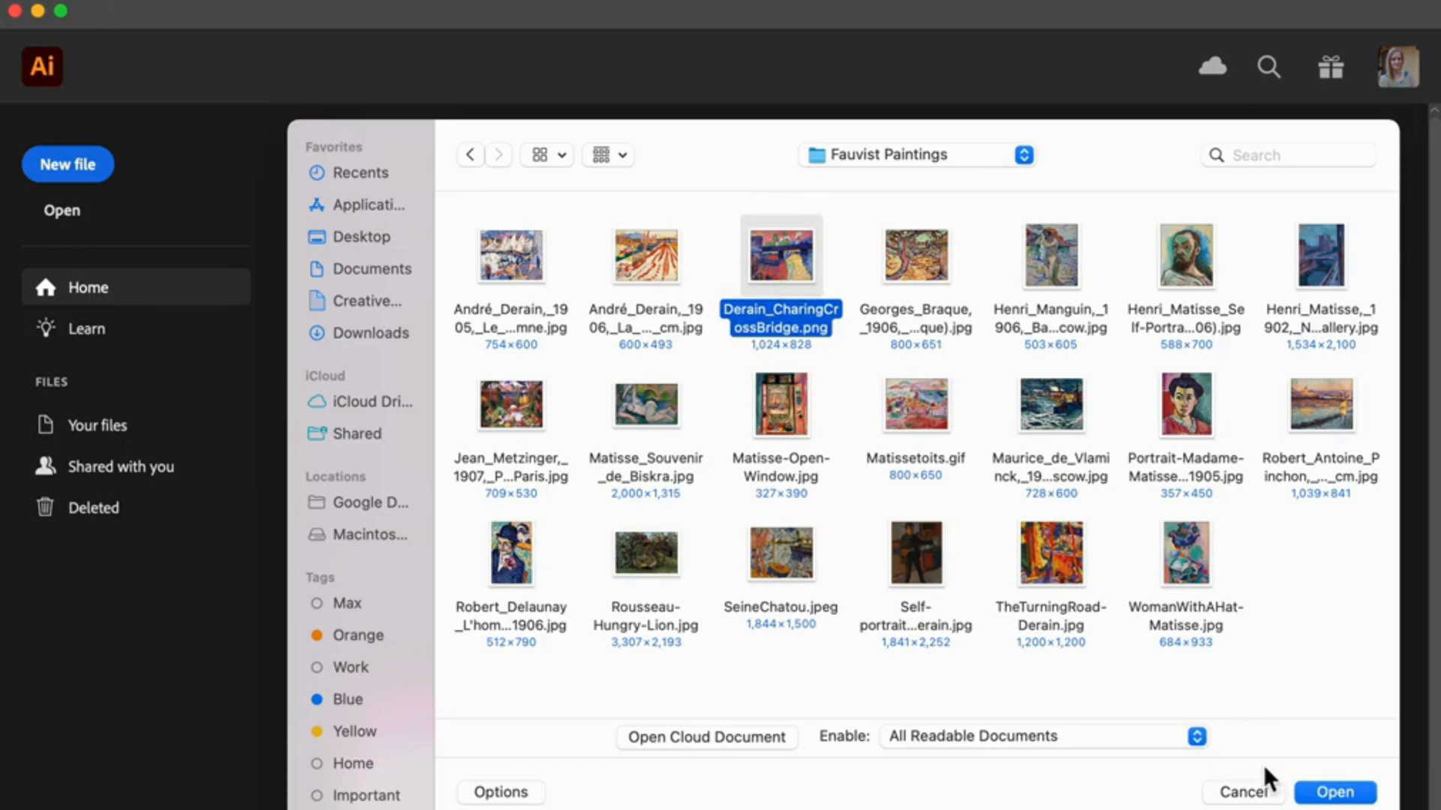
left_click(1350, 798)
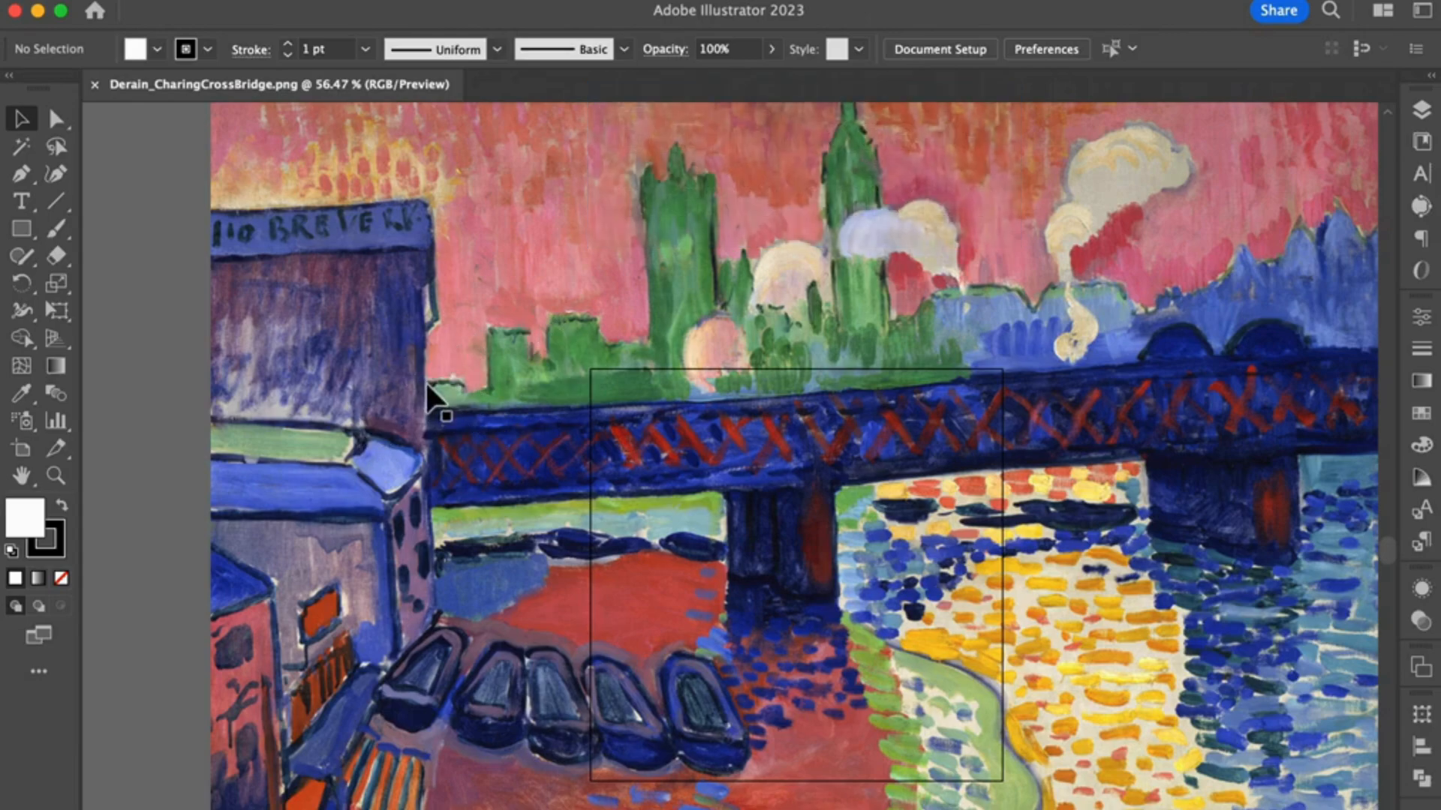
Step: Resize Artboard 1 so that its opposite corners line up with the upper-left and lower-right corners of the painting
mouse_move(206, 1)
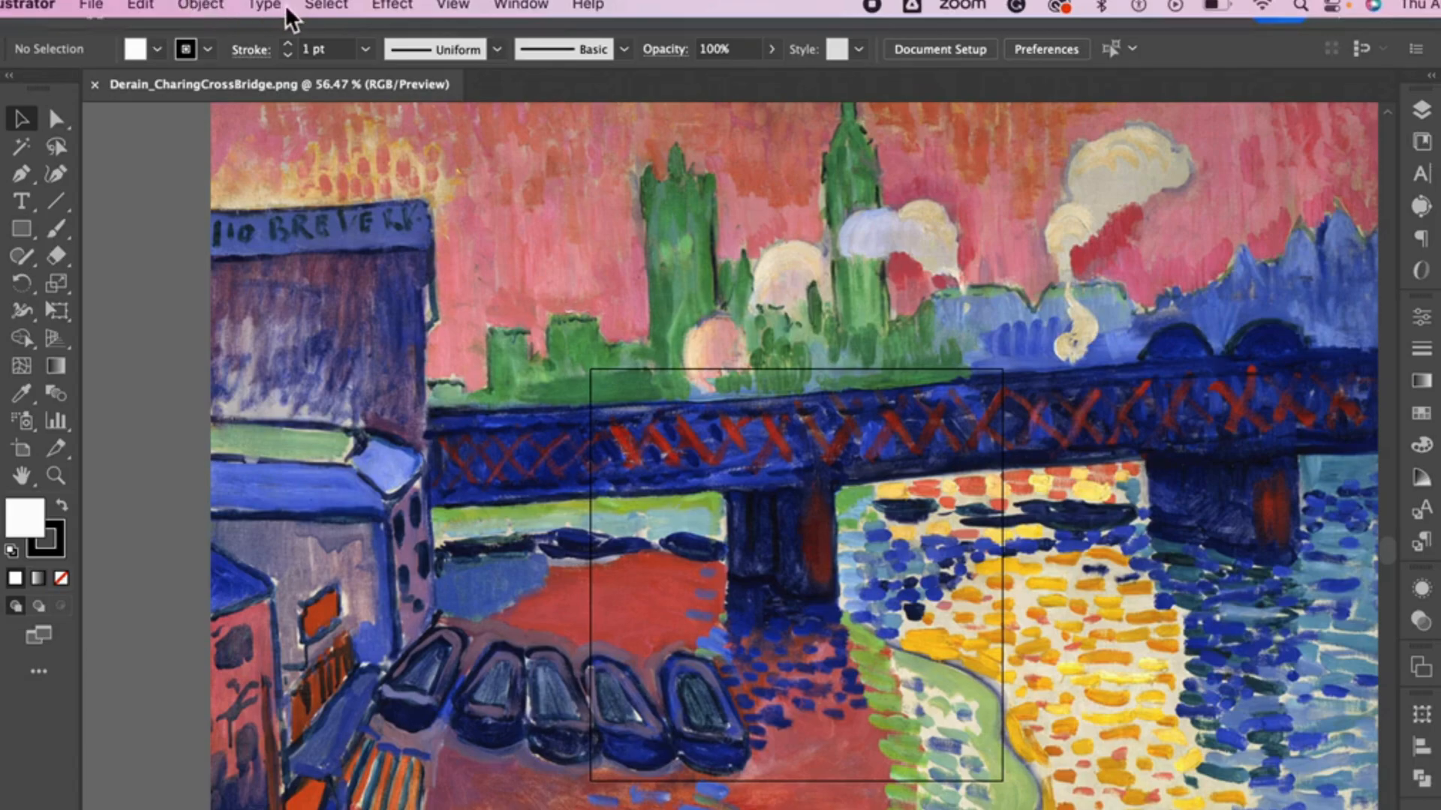
left_click(458, 7)
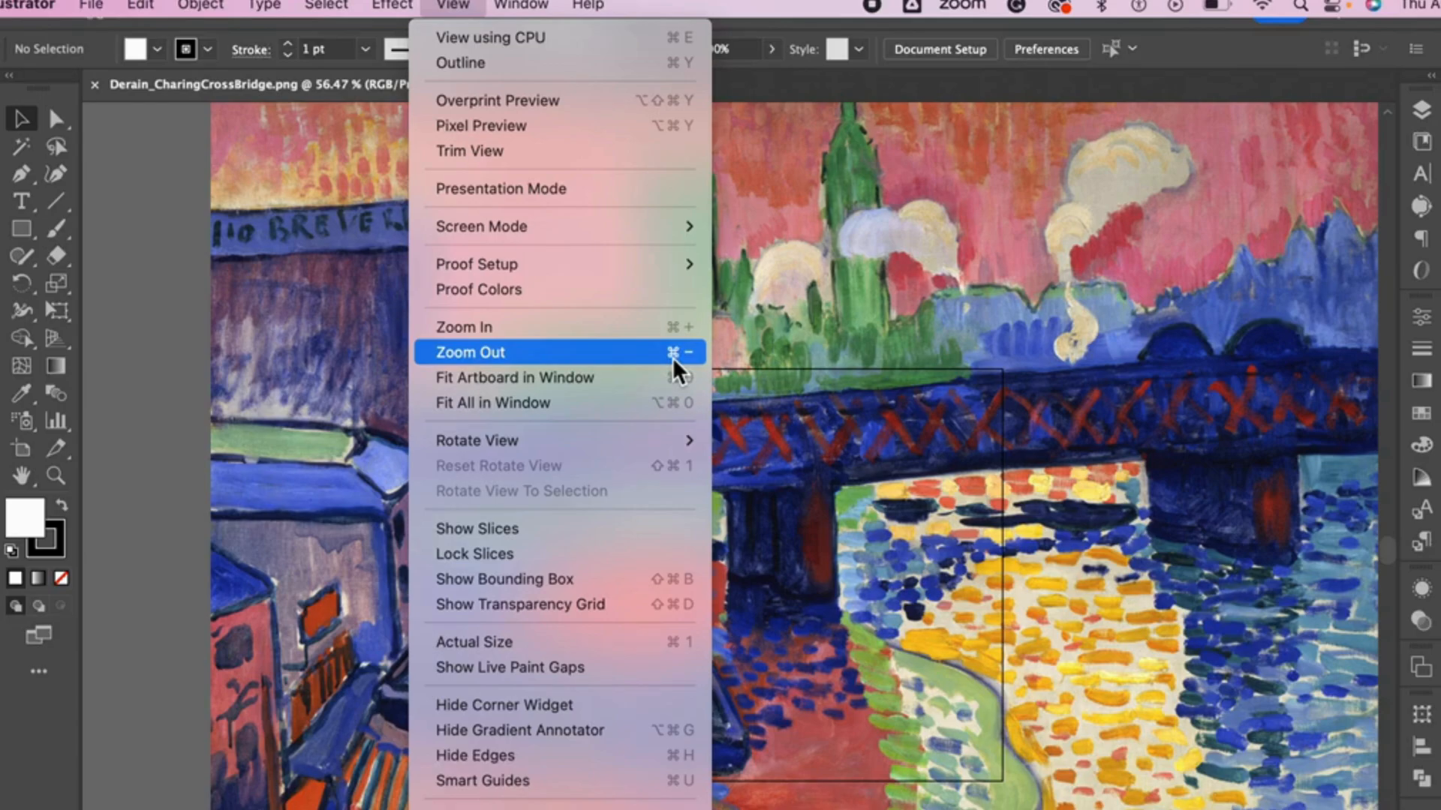
key("Escape")
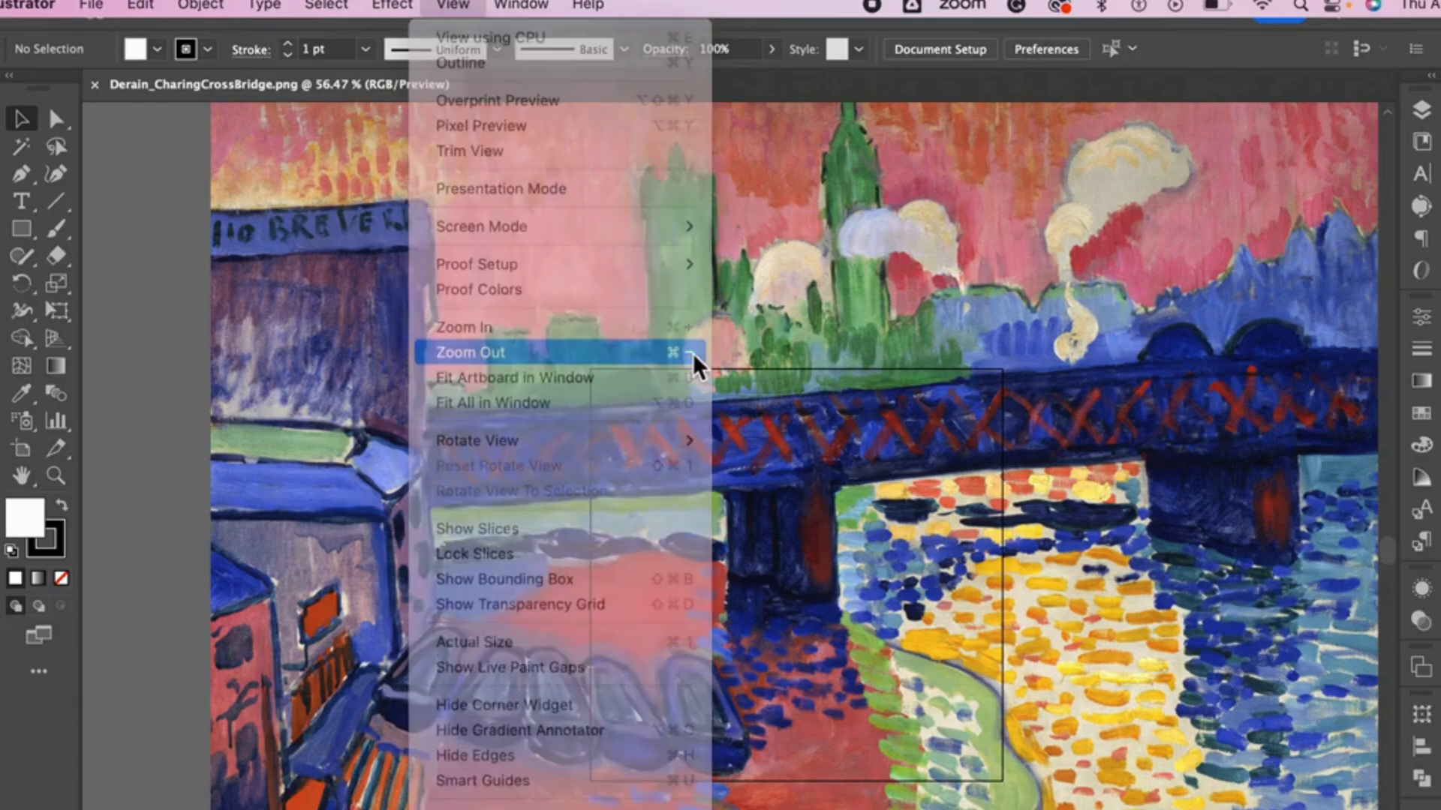
key("super+minus")
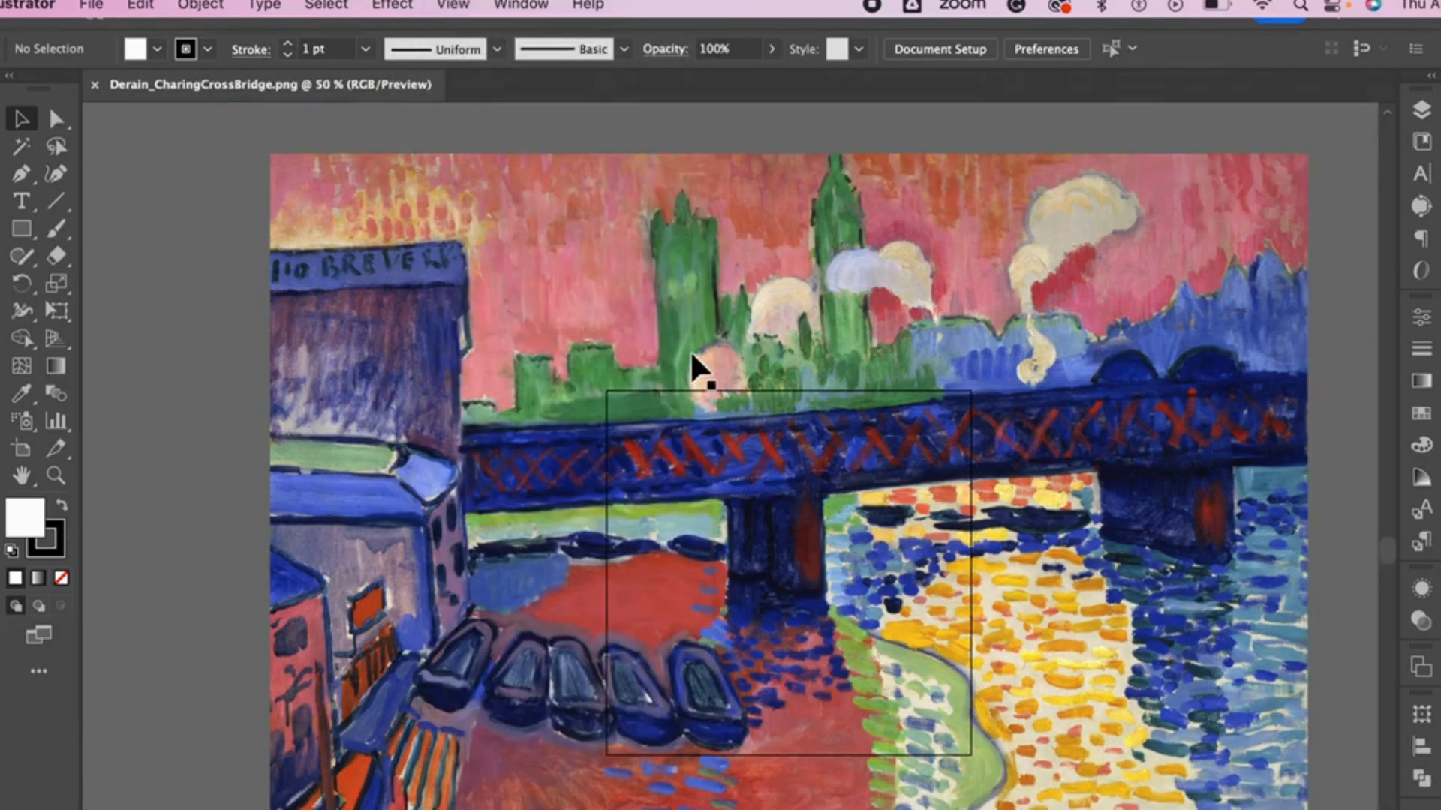
key("super+minus")
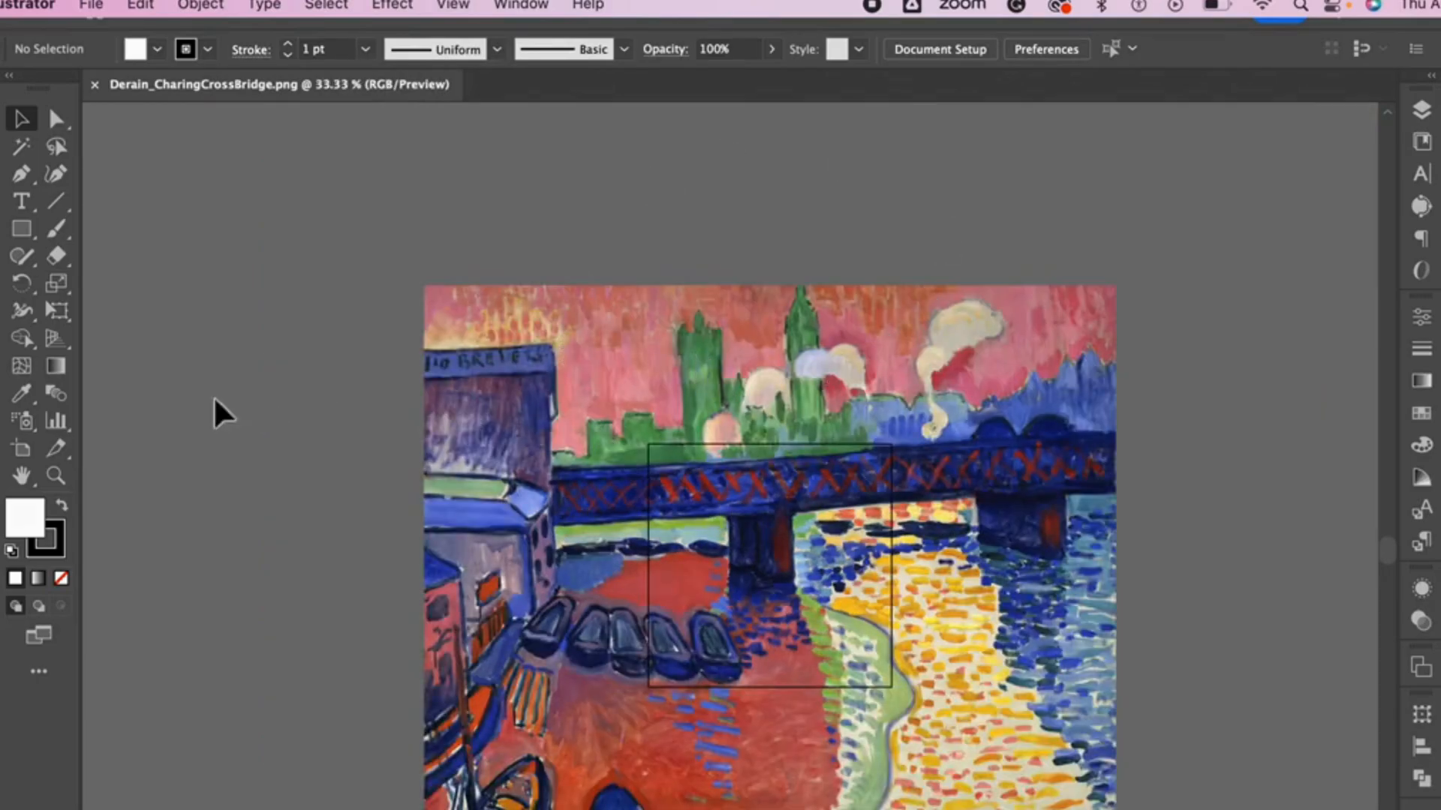
left_click(21, 450)
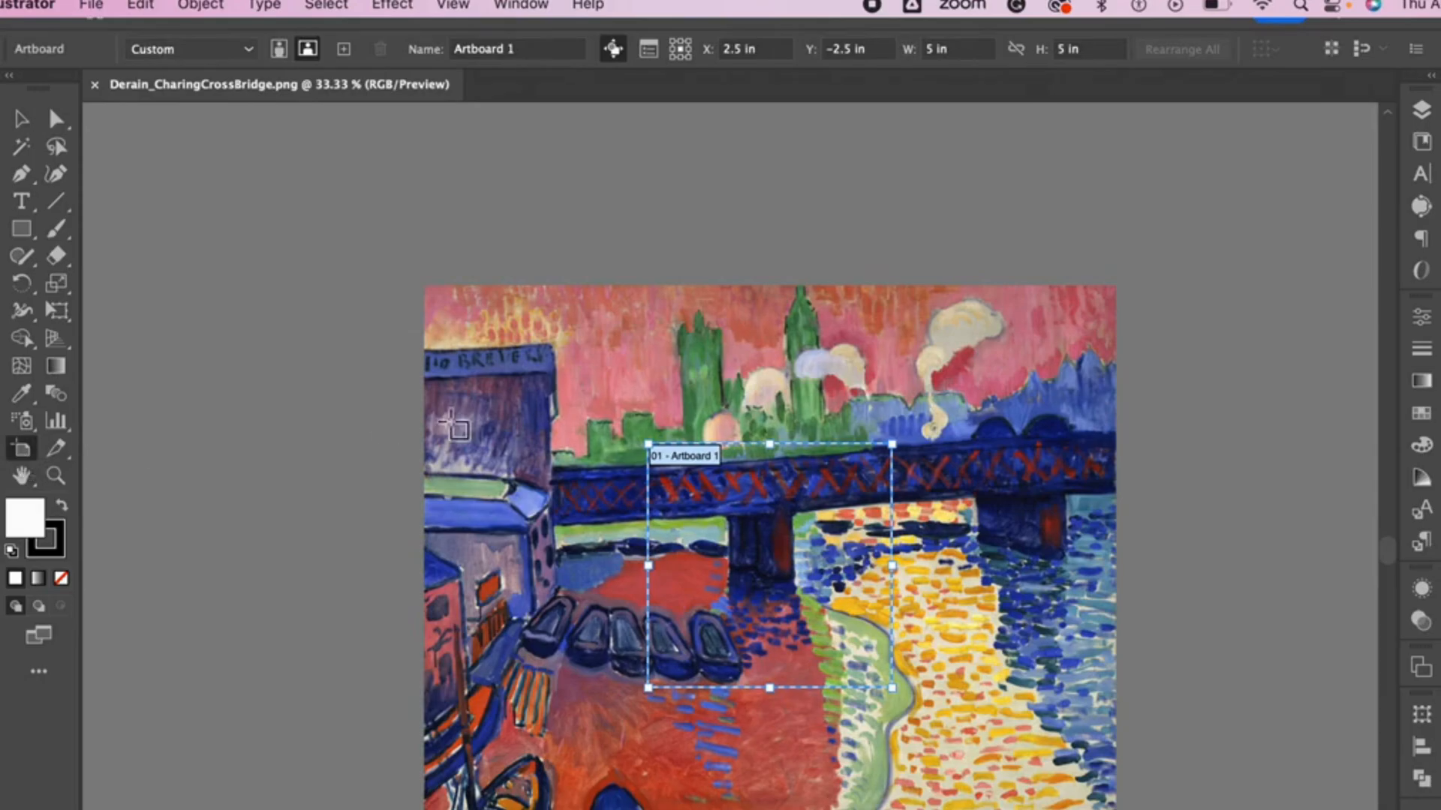
left_click_drag(649, 444, 426, 288)
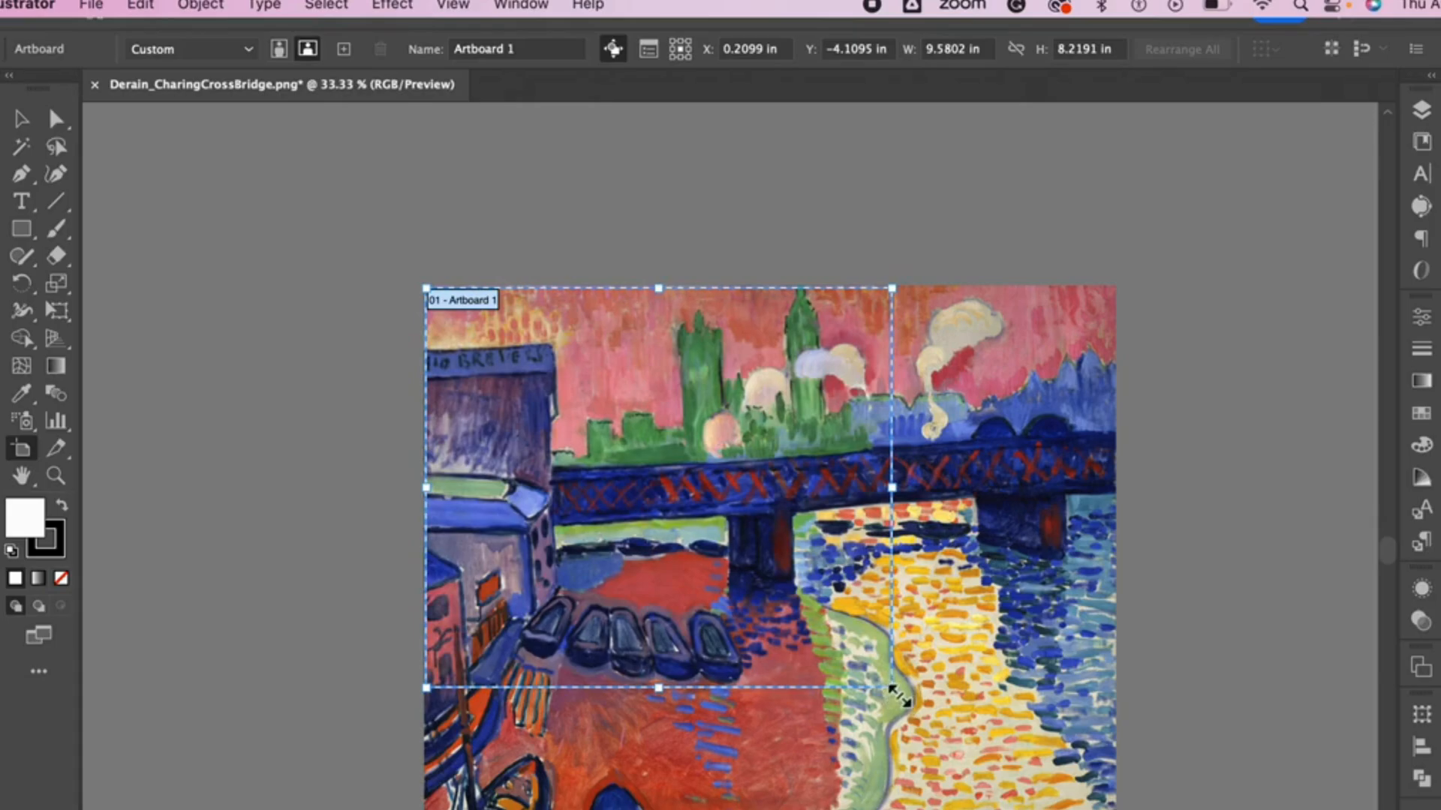
left_click_drag(899, 675, 968, 721)
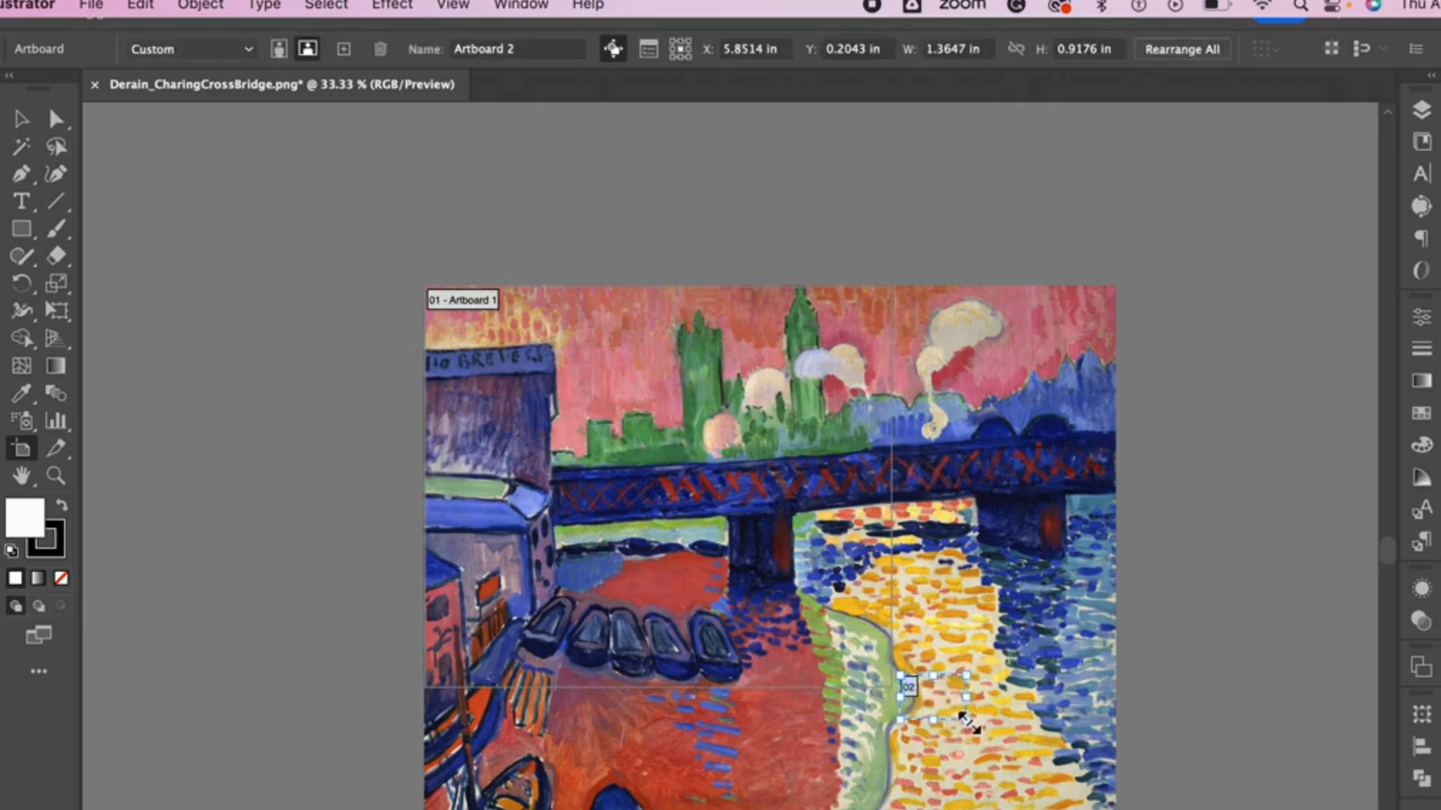
key("Delete")
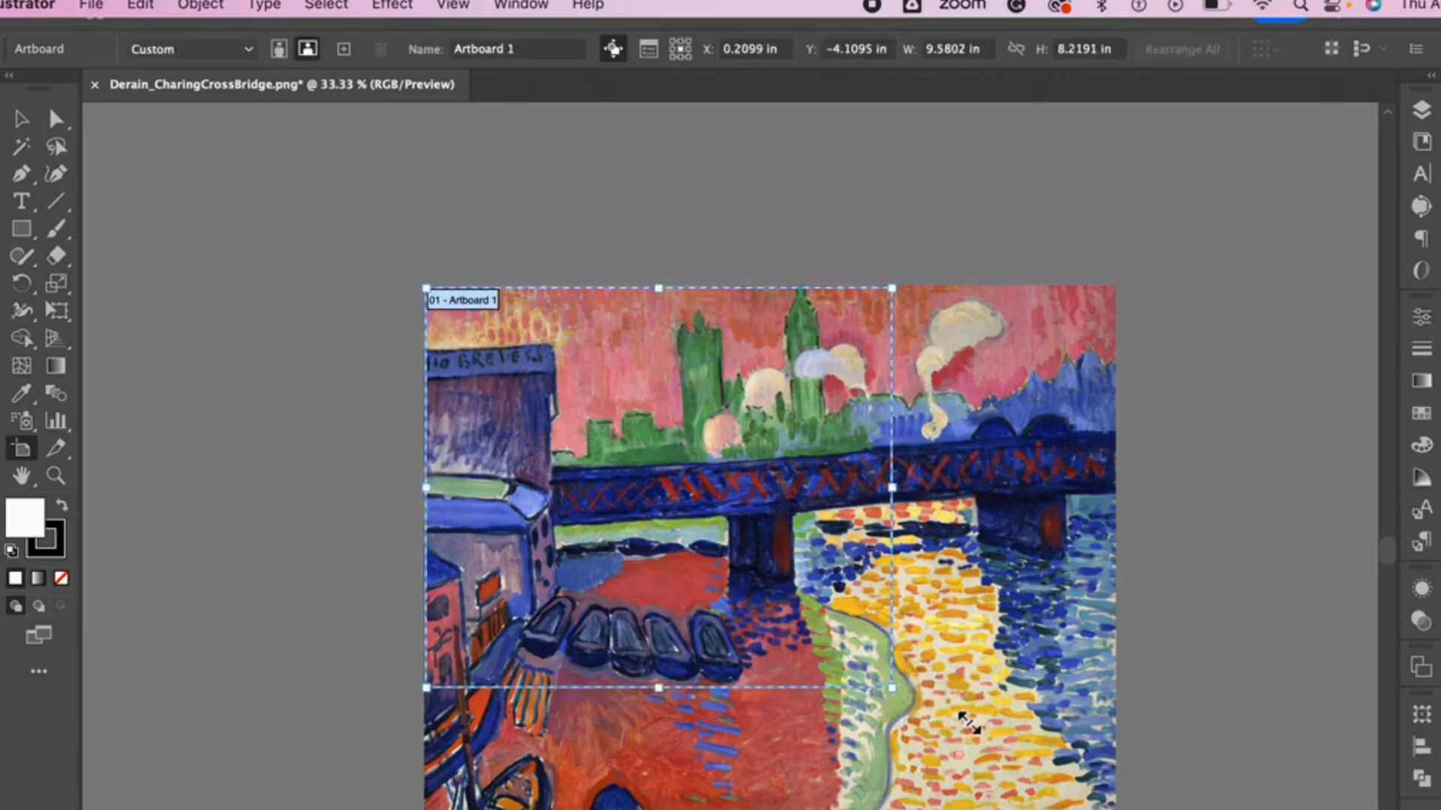
left_click_drag(891, 687, 1119, 809)
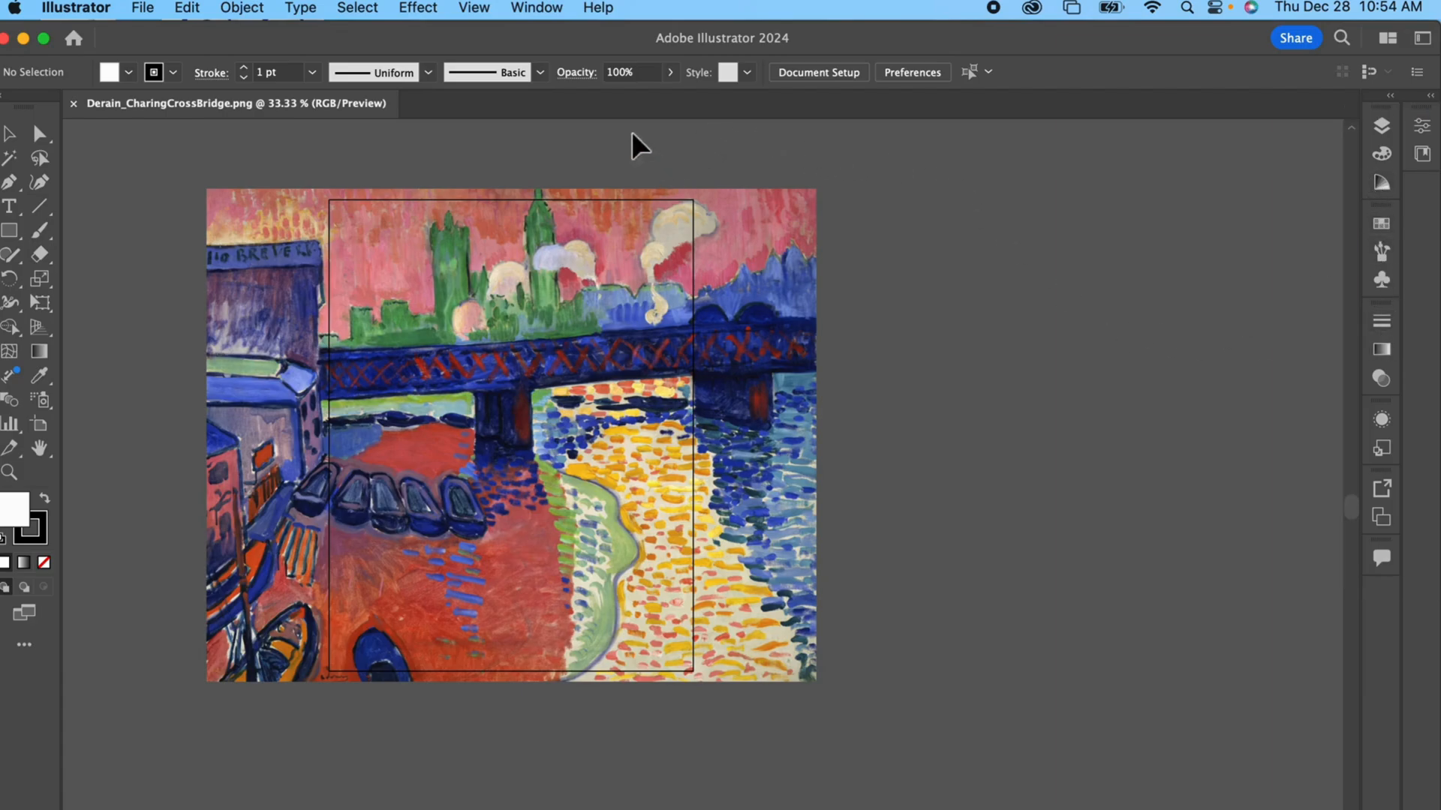
Step: Reset the Essentials Classic workspace to its default arrangement
left_click(546, 12)
left_click(547, 12)
left_click(546, 12)
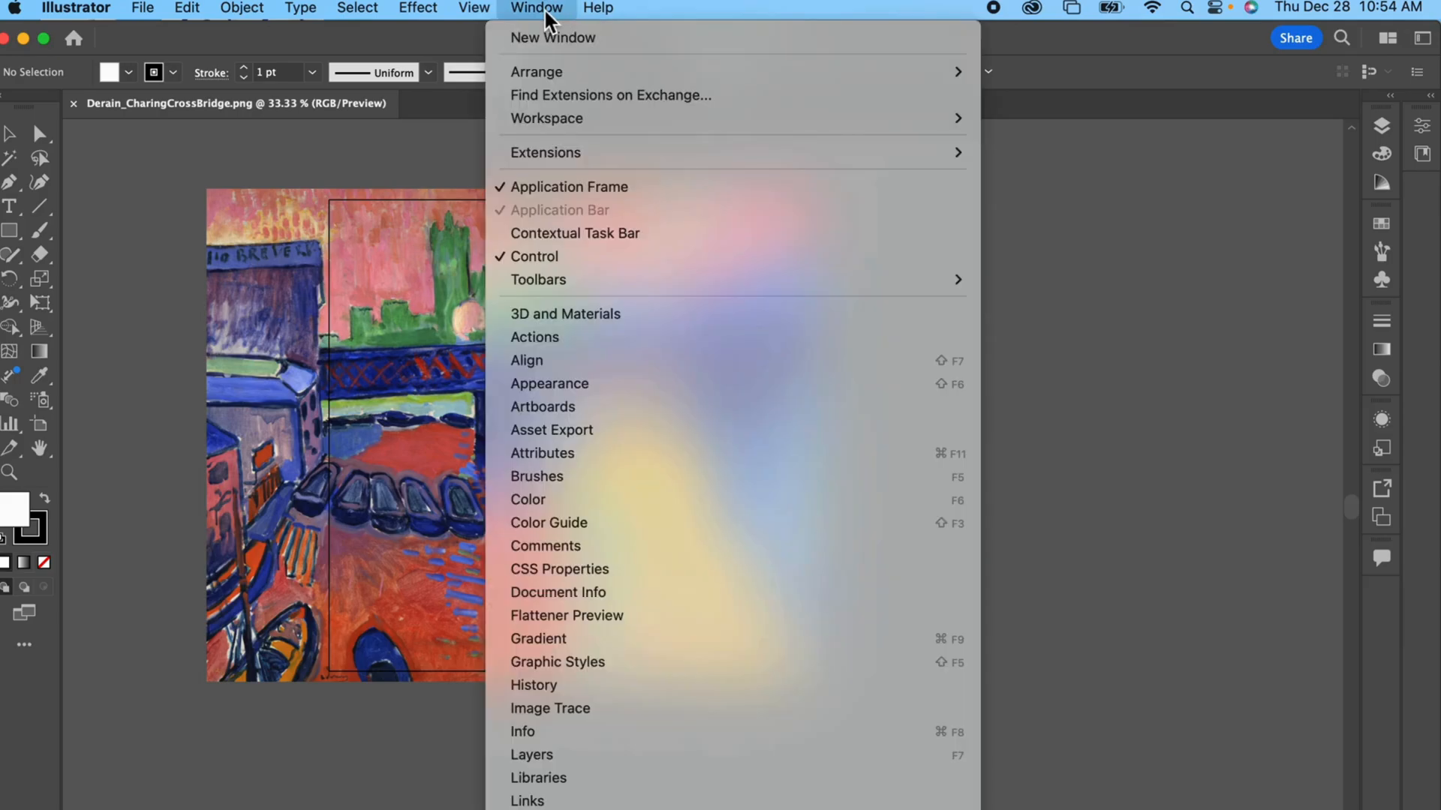
mouse_move(556, 119)
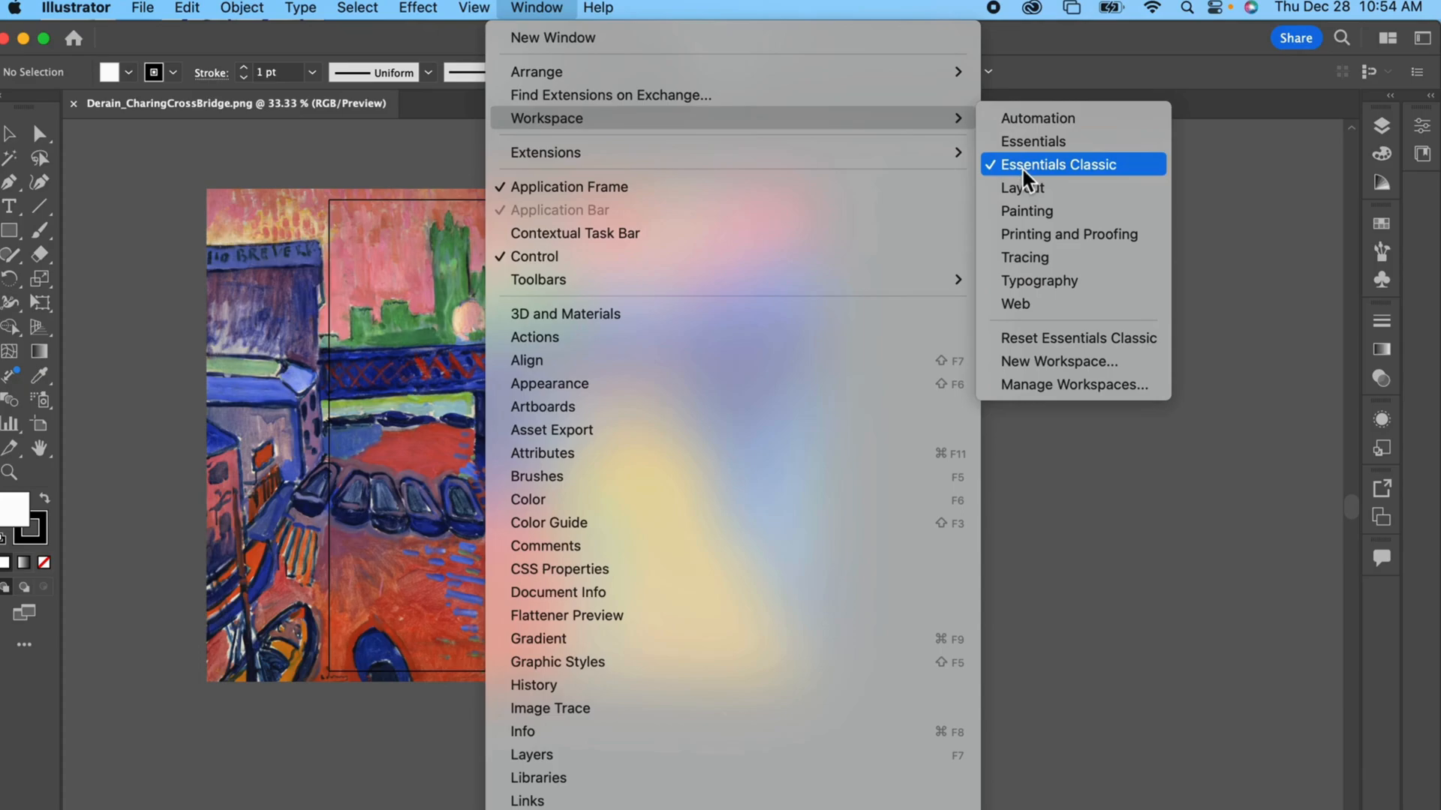
left_click(1047, 348)
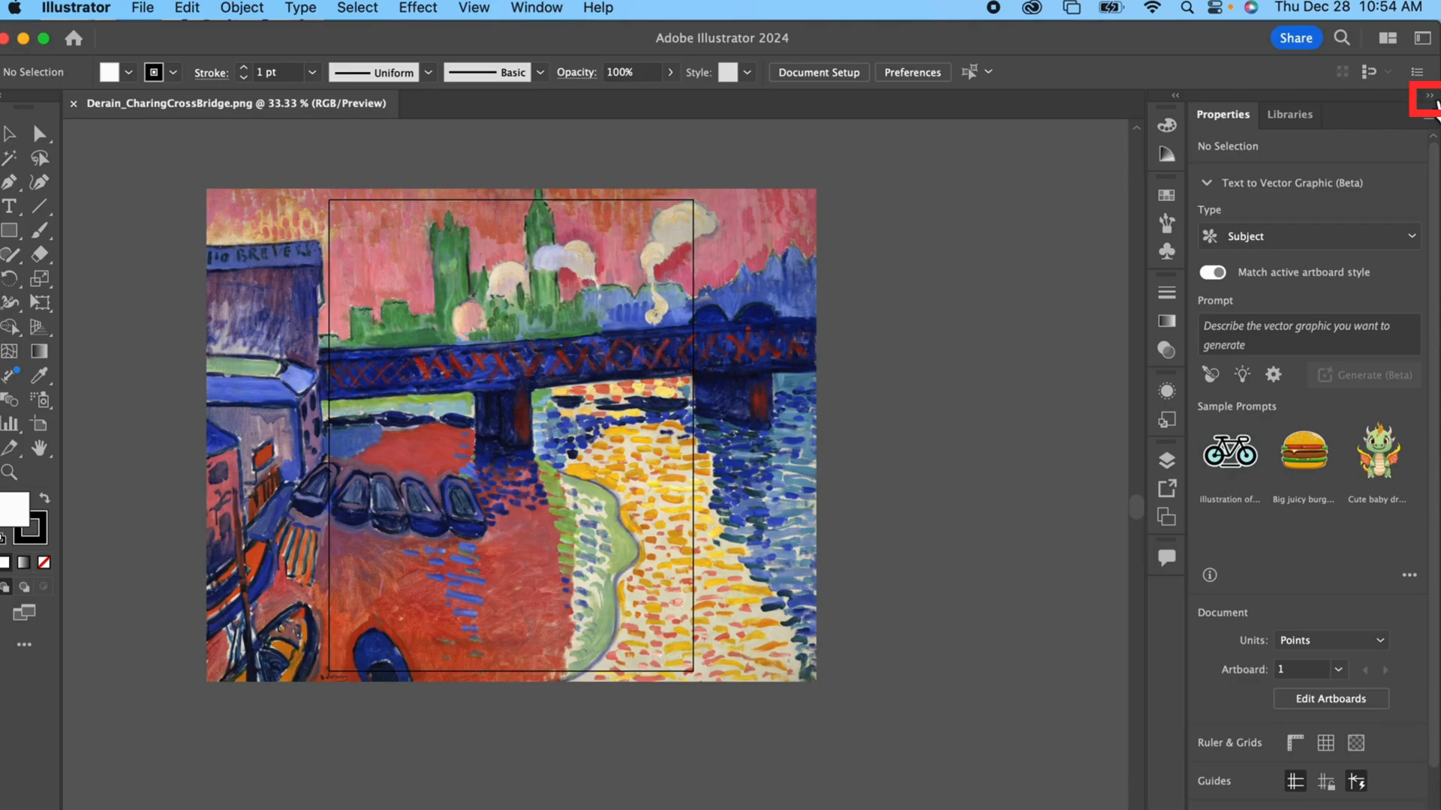
Step: Collapse the expanded panels to icons and move Layers to the top of the collapsed dock
left_click(1430, 98)
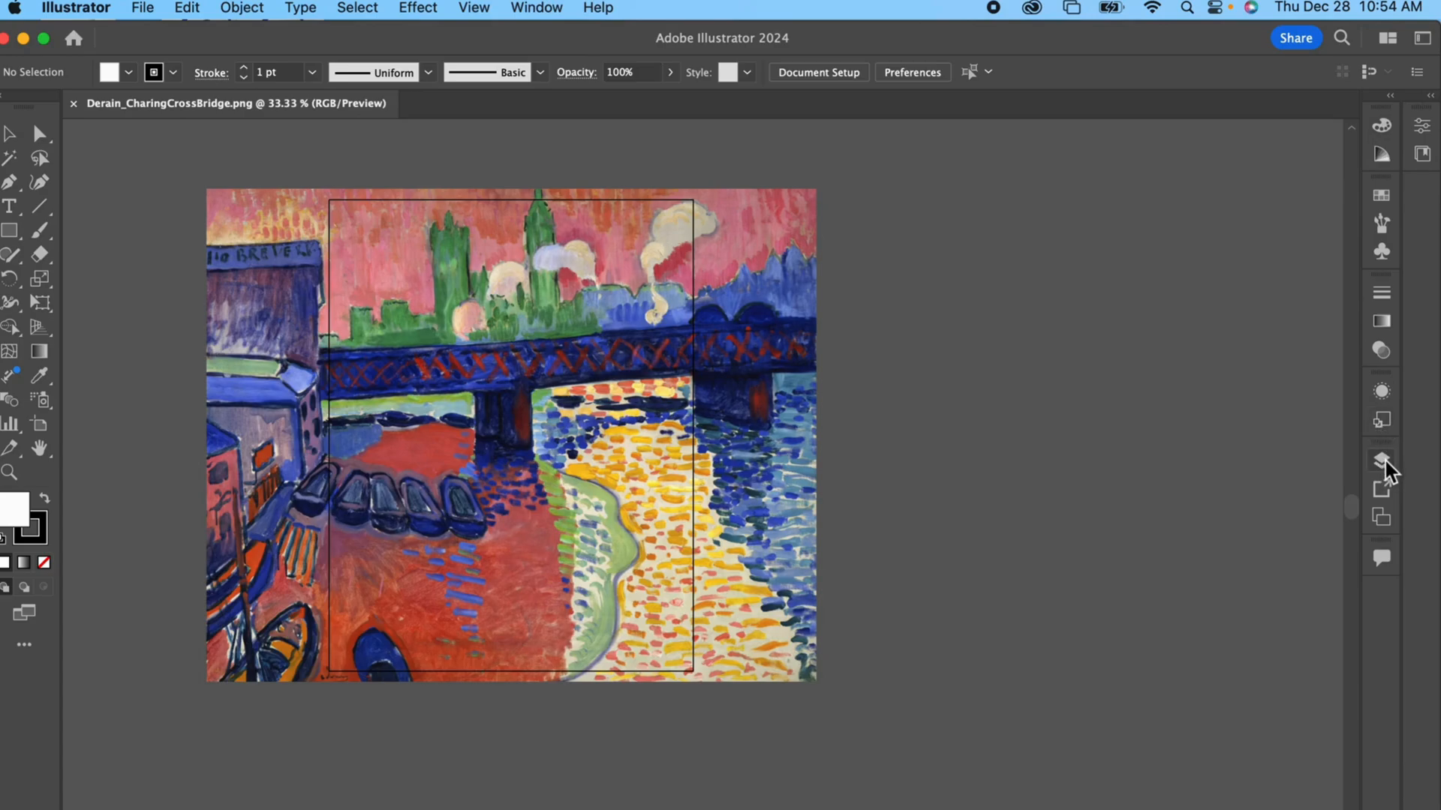
left_click_drag(1387, 469, 1362, 159)
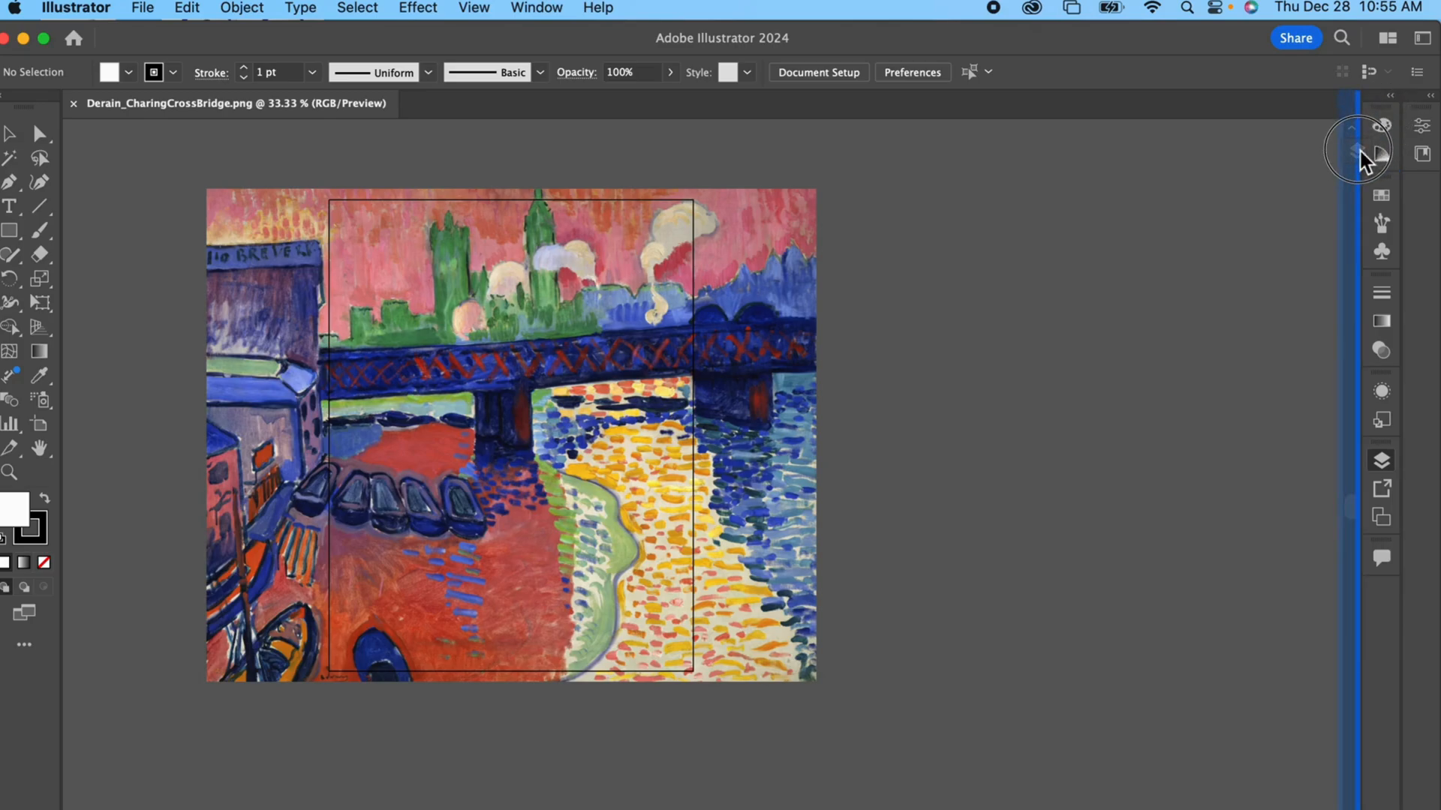
left_click_drag(1362, 160, 1385, 128)
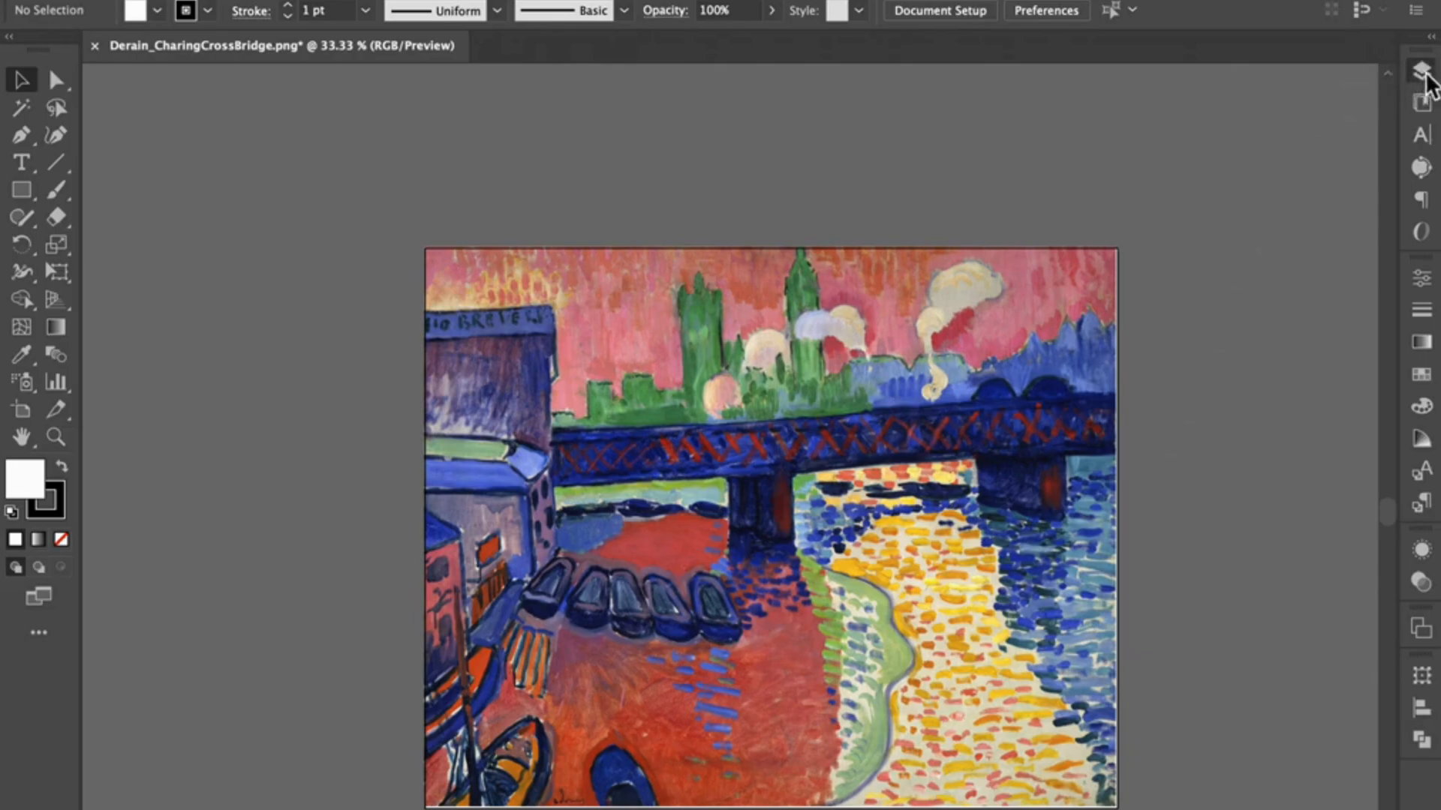
Step: Add two new empty layers above the painting's layer
left_click(1422, 72)
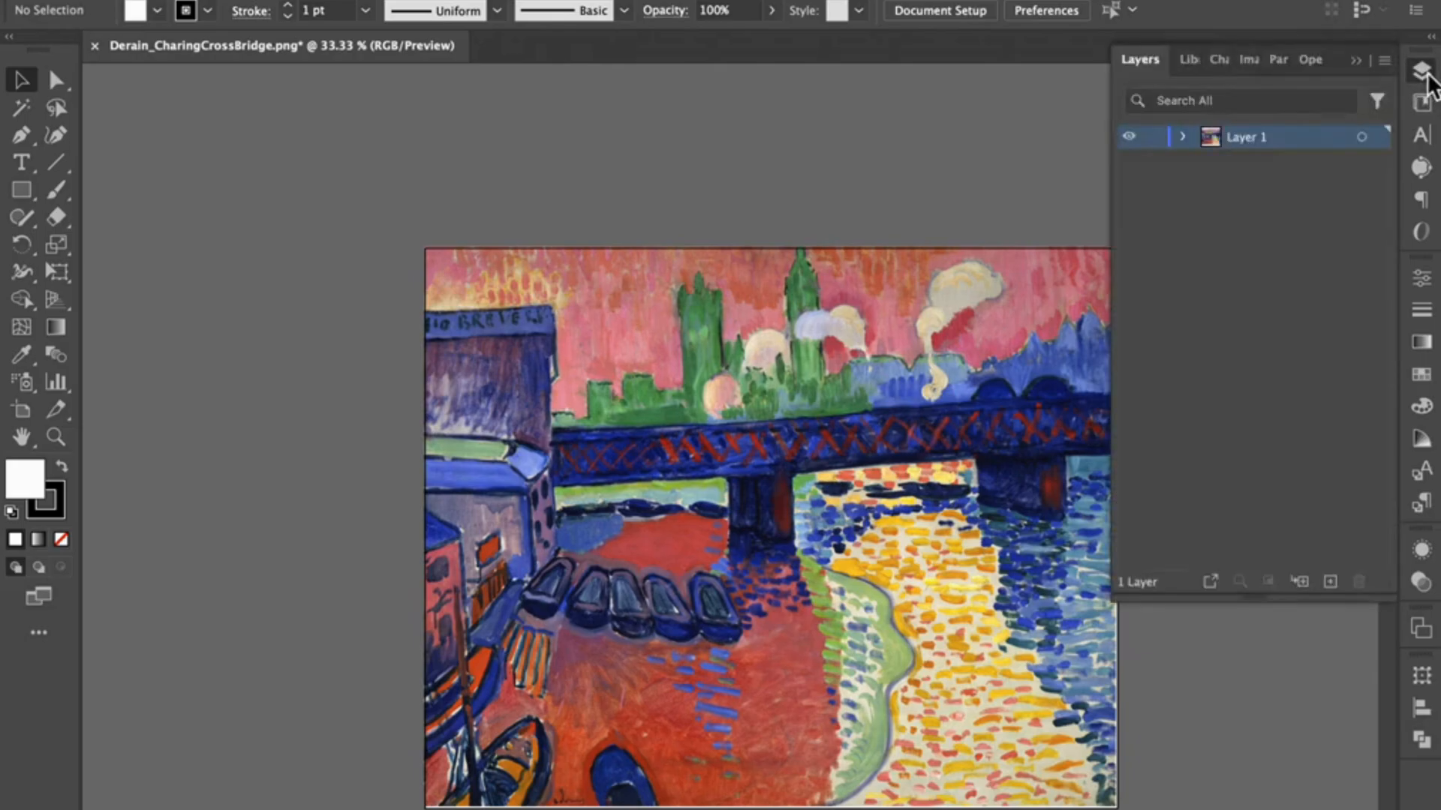
left_click(1330, 583)
left_click(1330, 583)
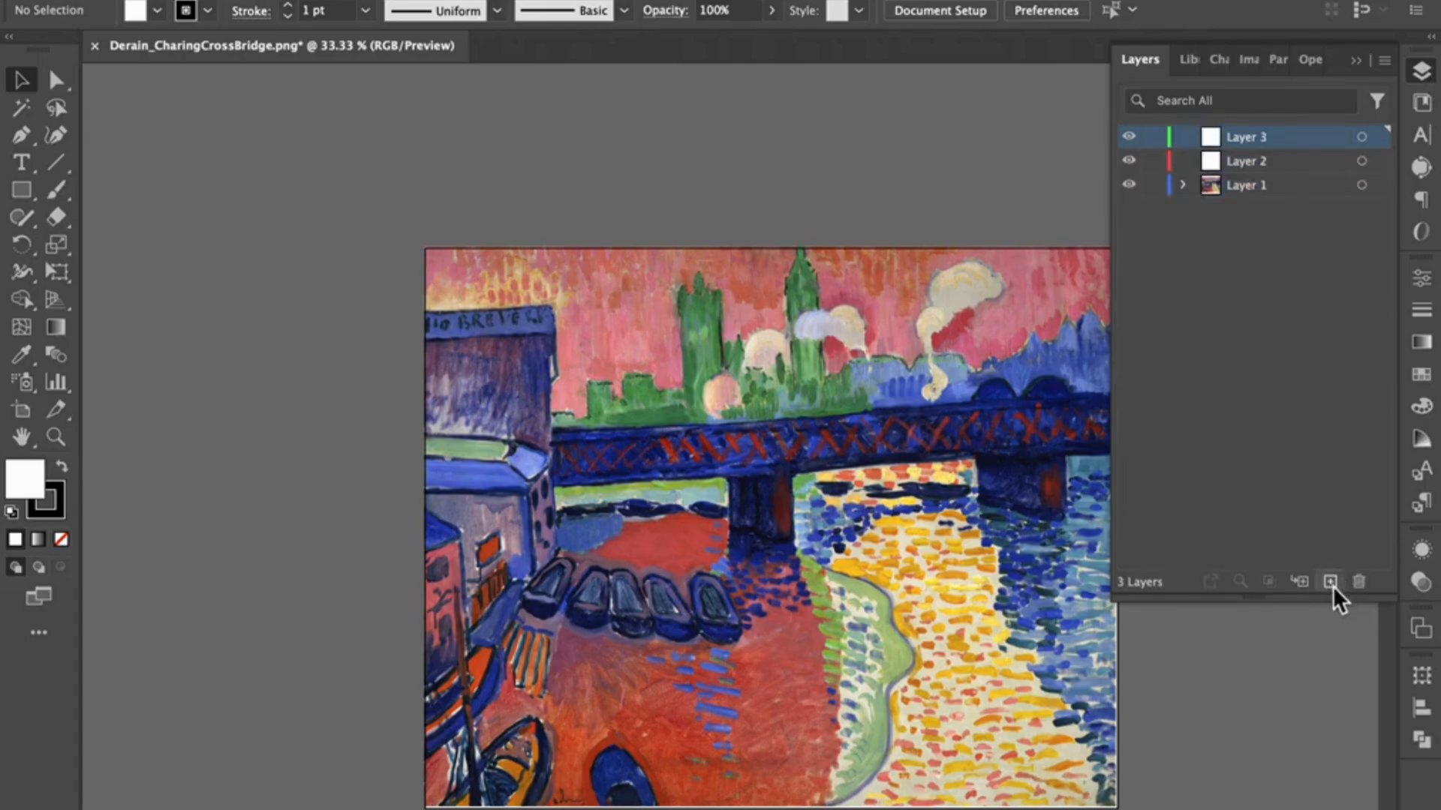
Step: Rename Layer 1 as Painting, Layer 2 as BG and Layer 3 as My Art
left_click(1257, 192)
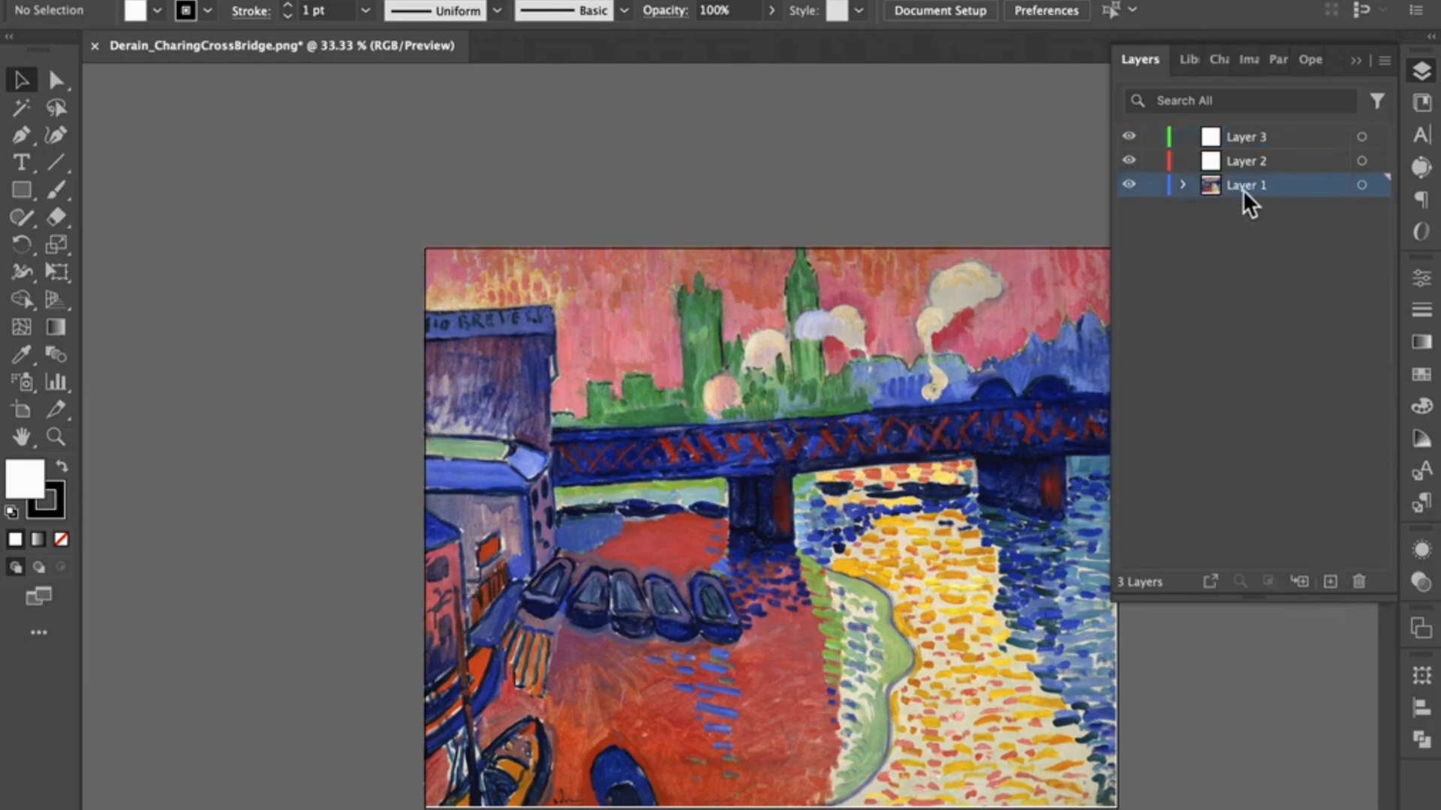
double_click(1243, 187)
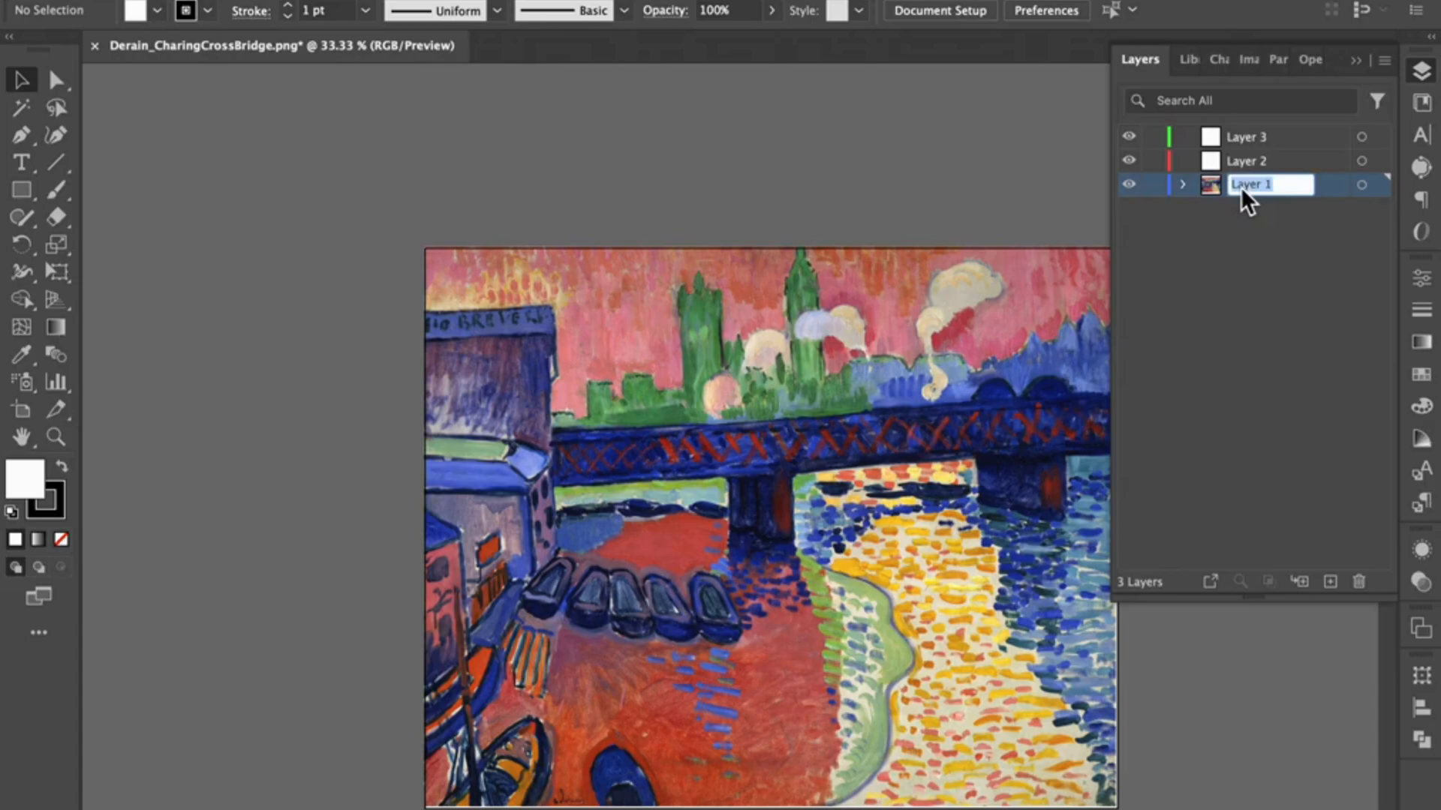
type("Painting")
key("Return")
double_click(1260, 160)
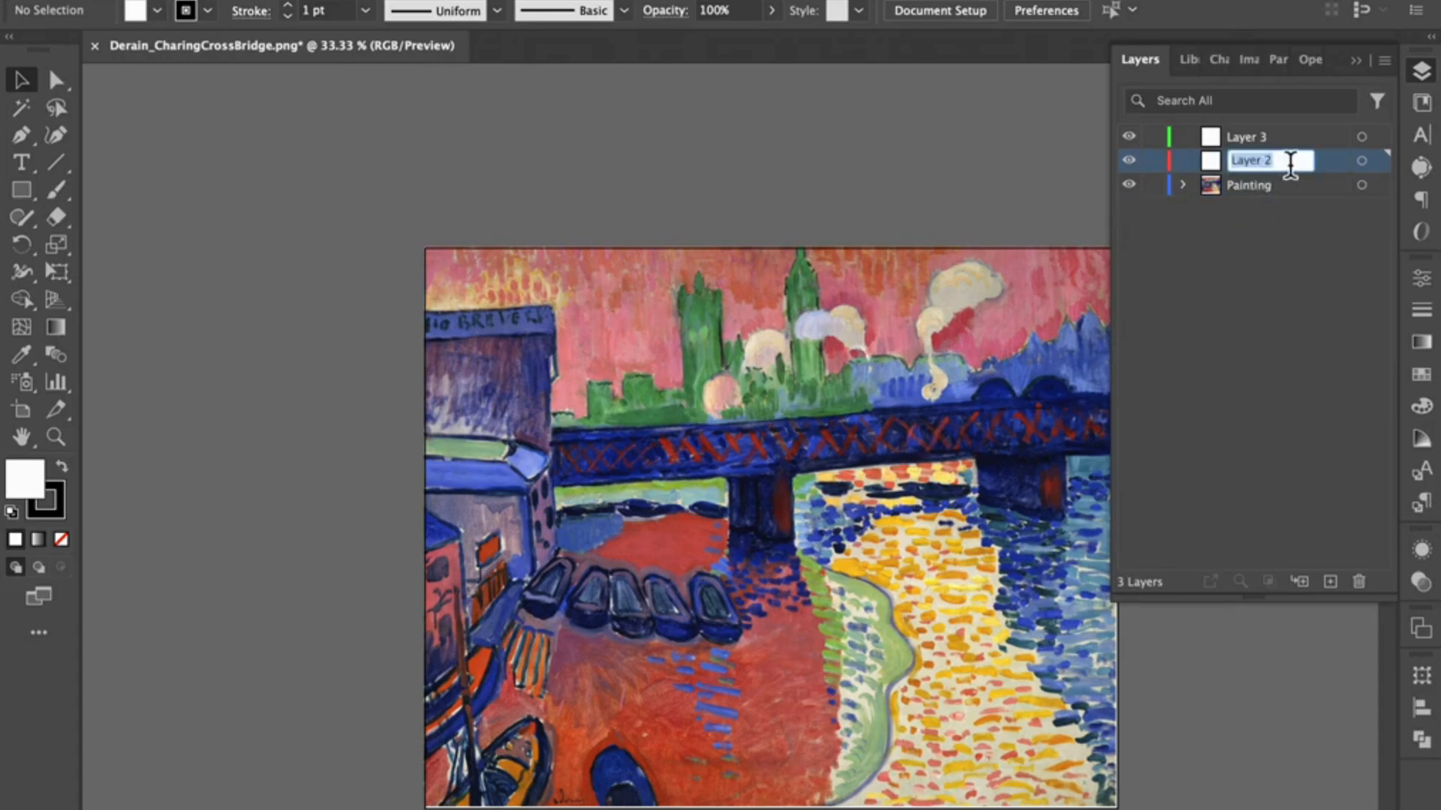
type("BG")
left_click(1261, 140)
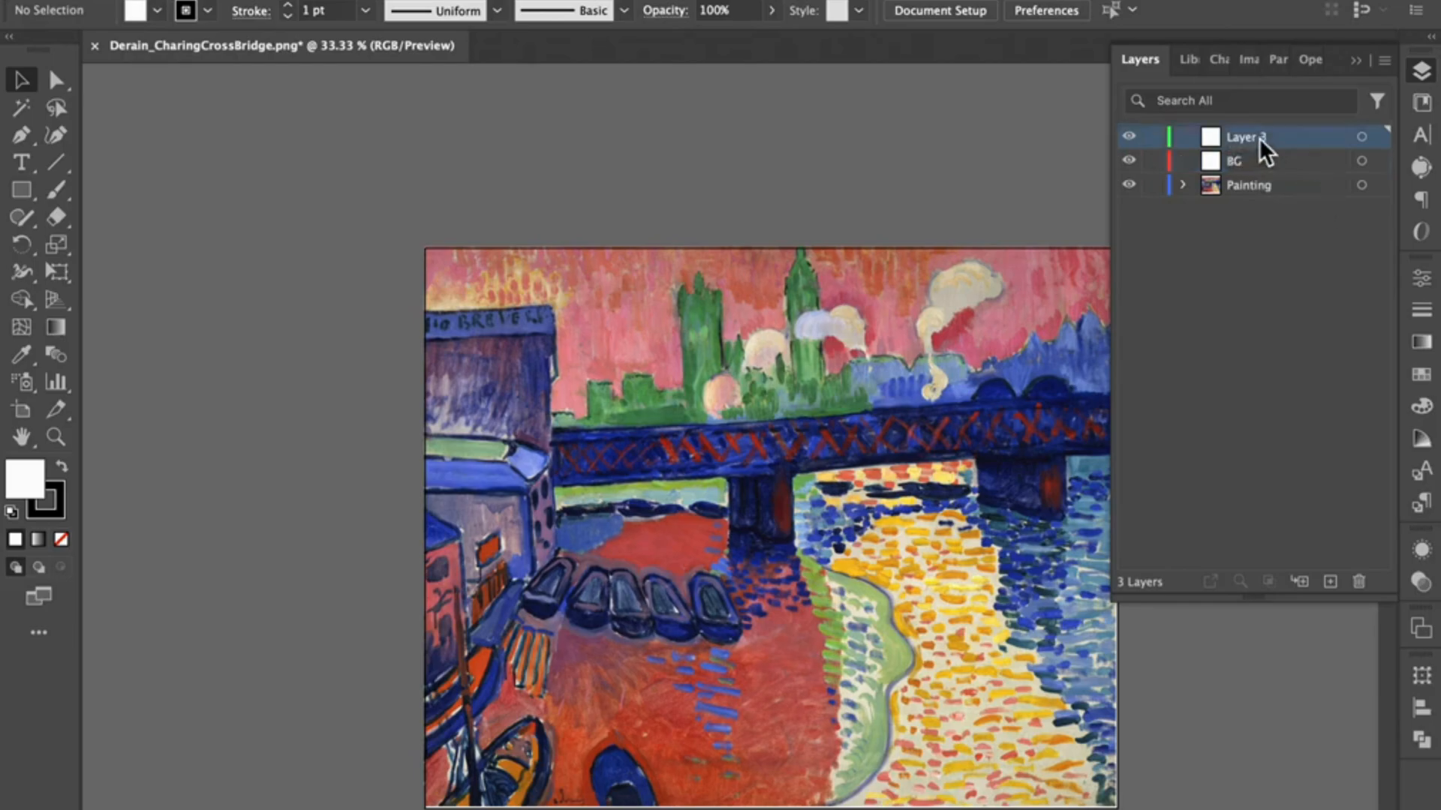
double_click(1261, 139)
type("My Art")
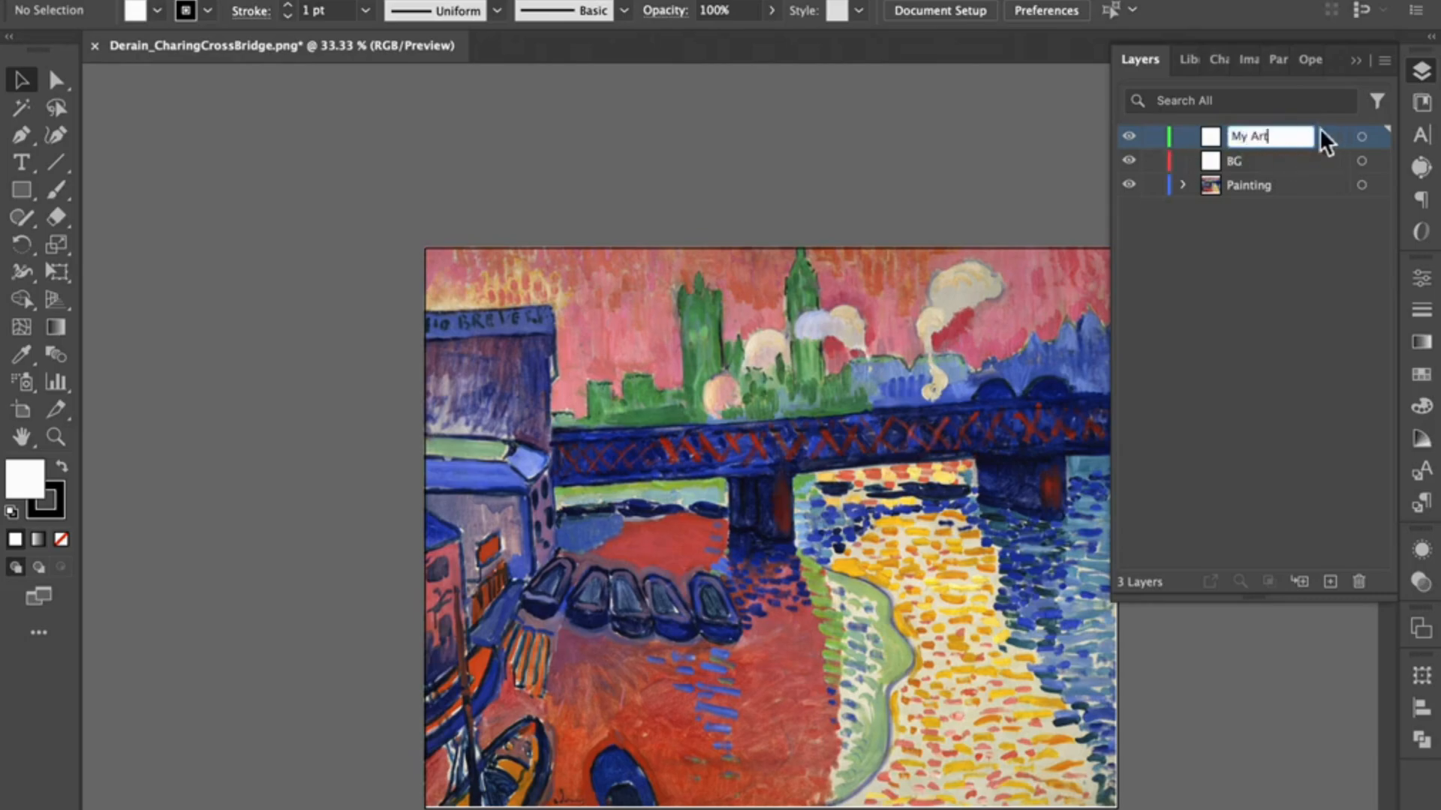
left_click(1278, 283)
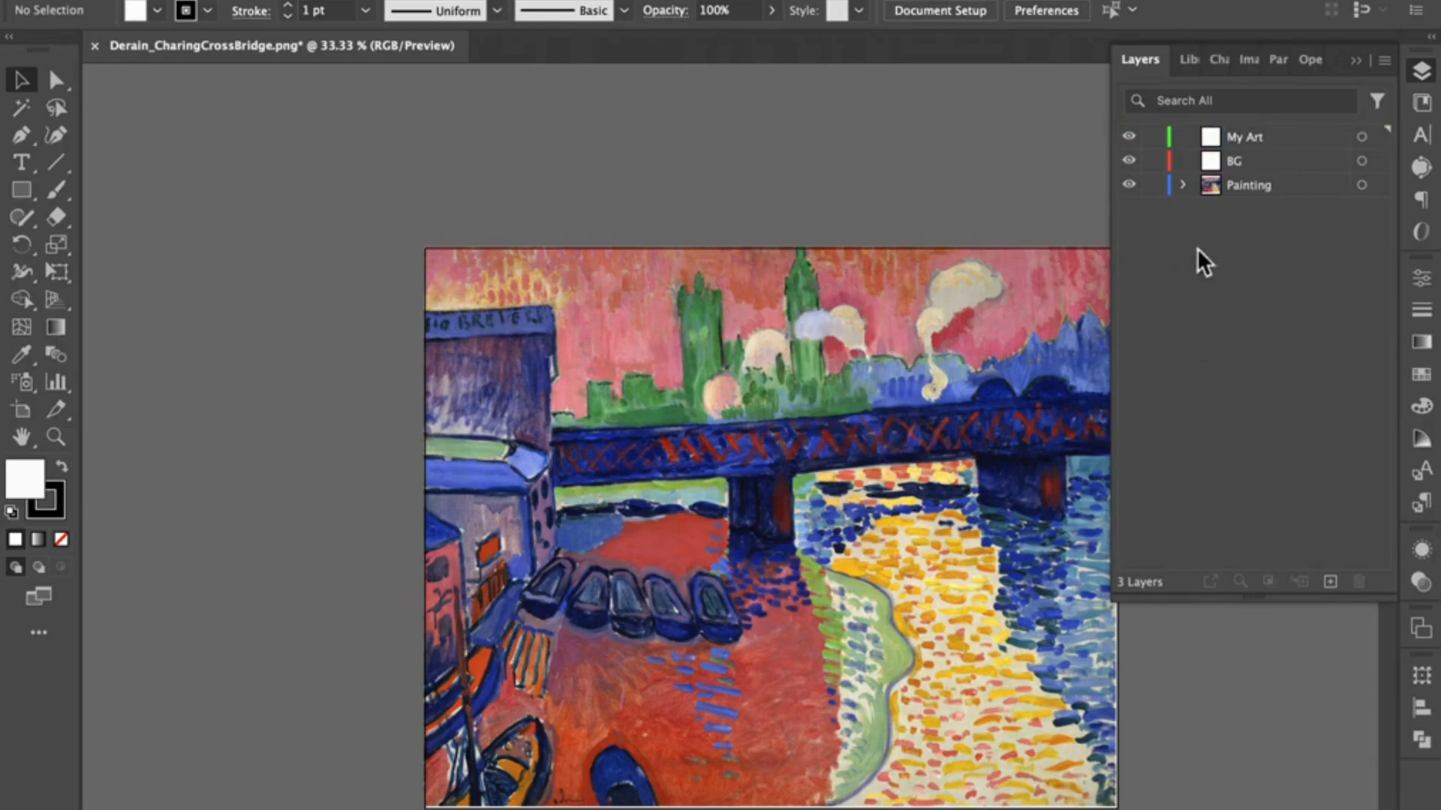
Step: Draw a white rectangle on the Painting layer, over the upper-left part of the picture between the building and the green towers
left_click(1259, 186)
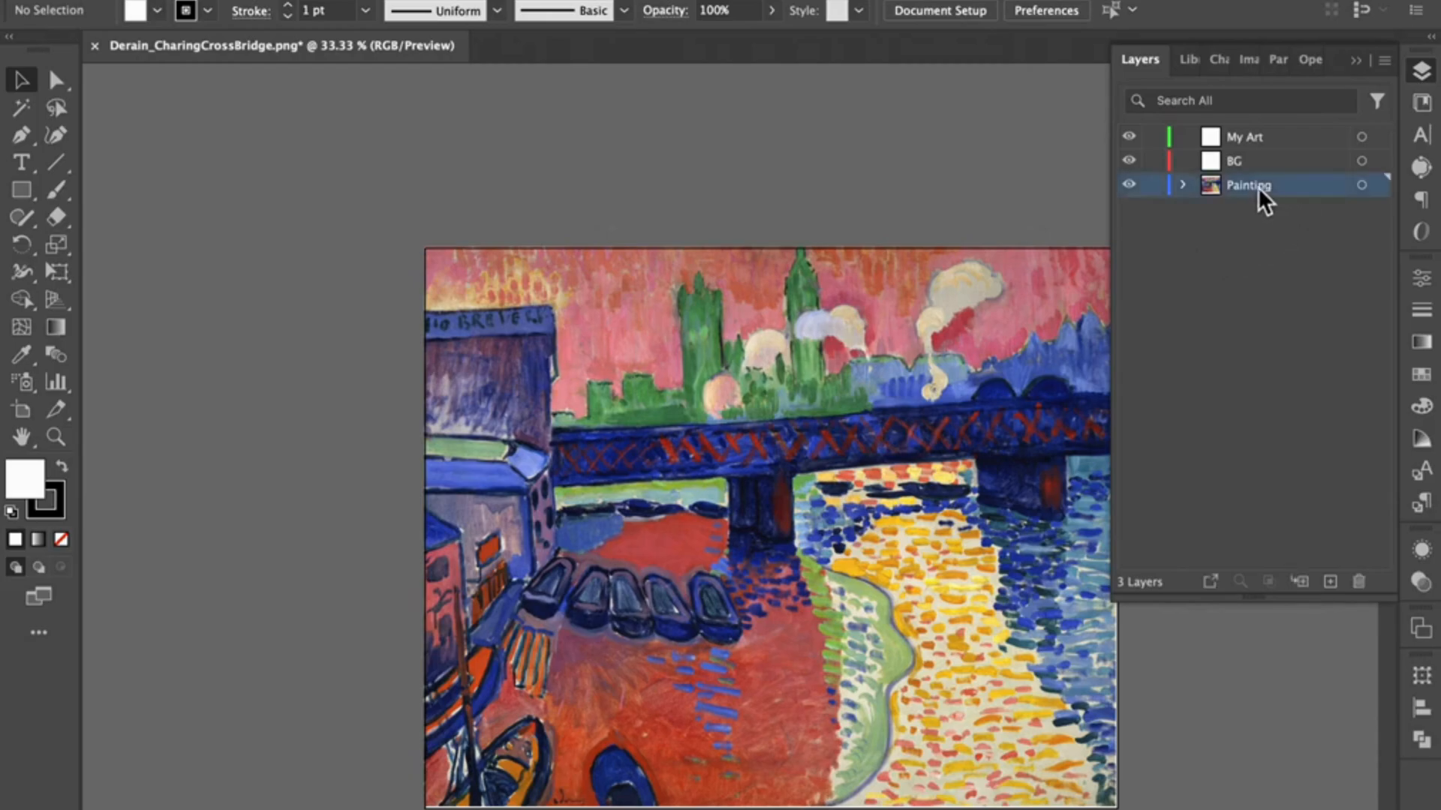
left_click(21, 189)
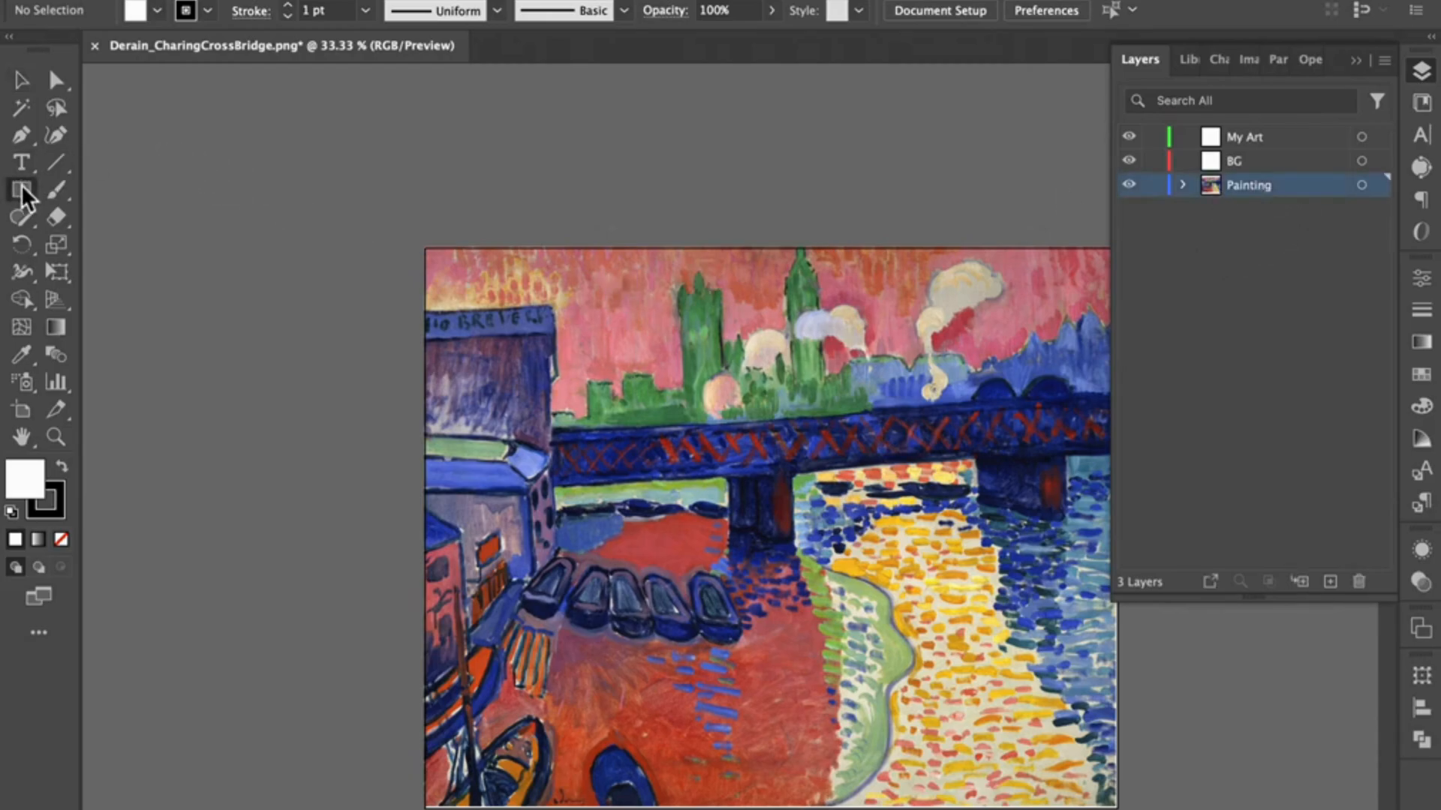
left_click_drag(517, 342, 731, 434)
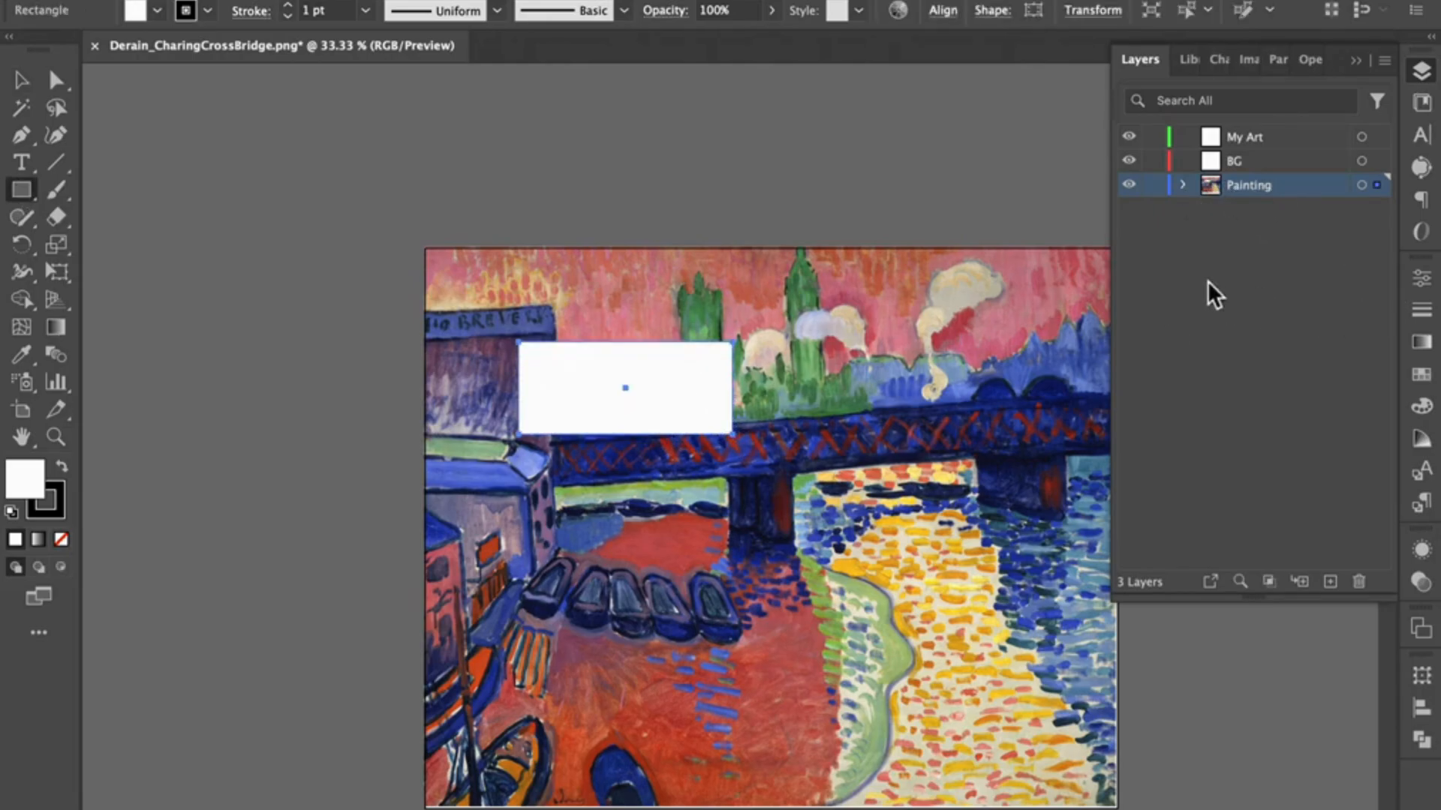
left_click(21, 80)
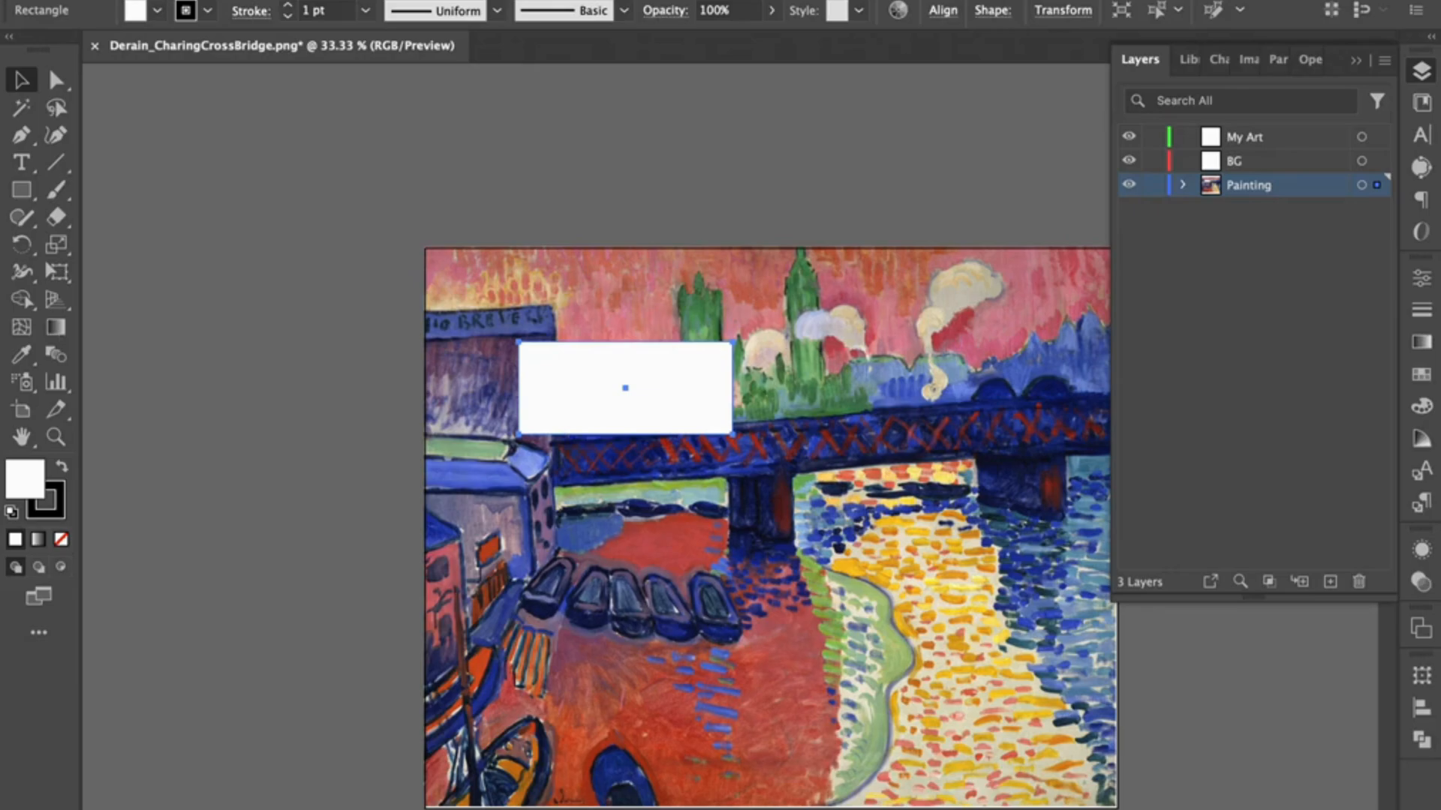
Step: Move the white rectangle from the Painting layer to the My Art layer and place it over the green towers above the bridge
left_click(135, 1)
left_click(138, 61)
left_click(1270, 135)
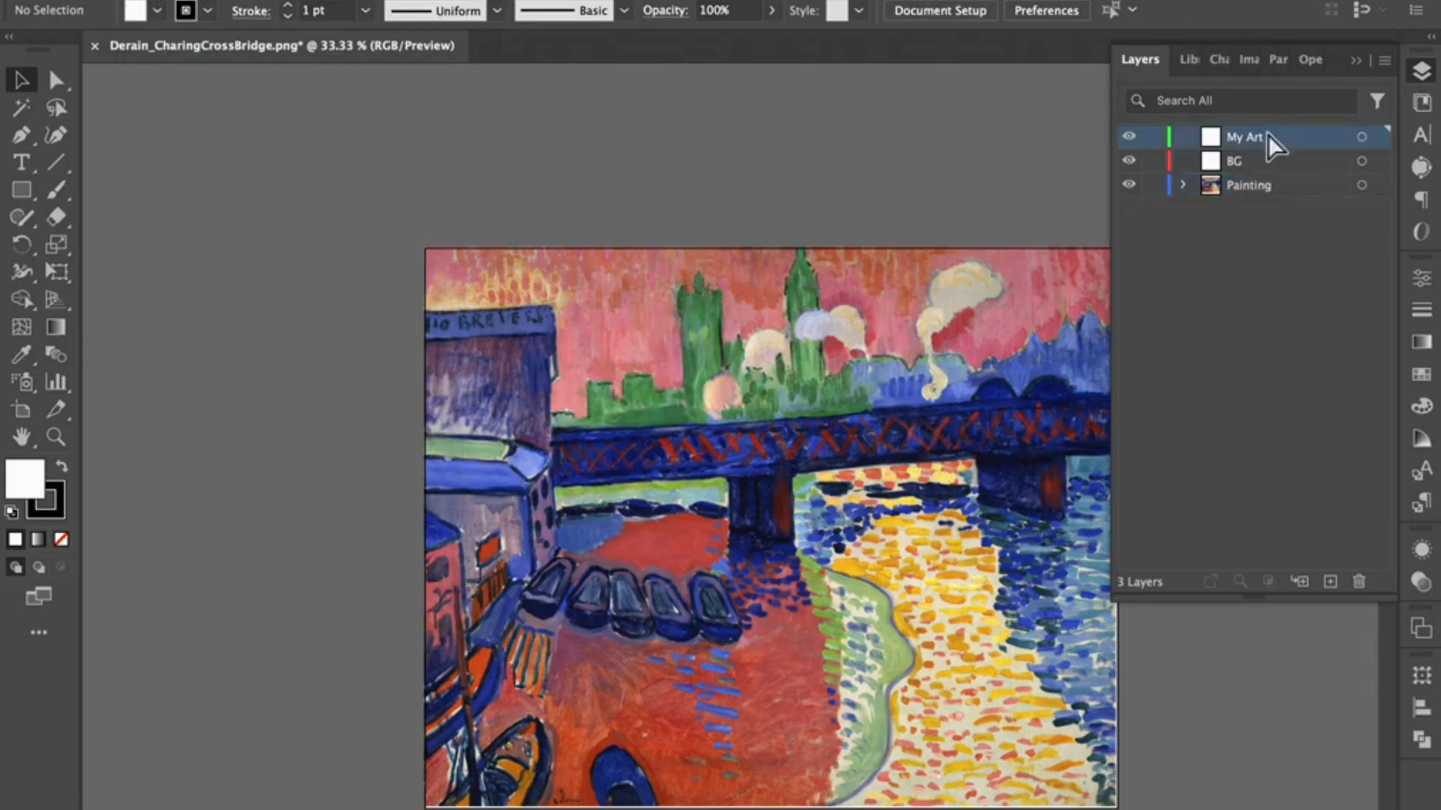
key("super+f")
left_click_drag(764, 553, 732, 441)
Step: Toggle the visibility of the My Art and Painting layers to check which content belongs to each, leaving both shown
left_click(1130, 137)
left_click(1130, 137)
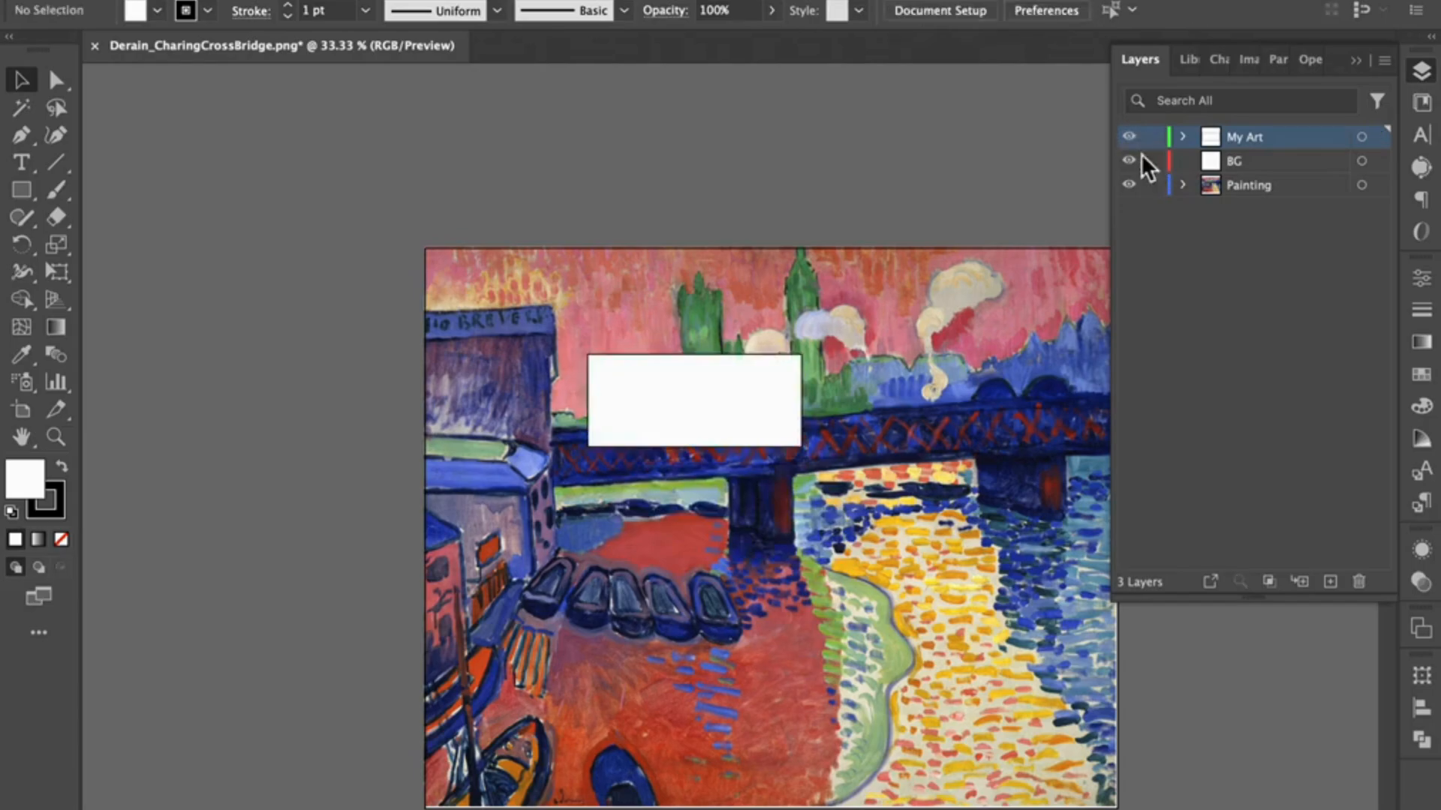
left_click(1130, 137)
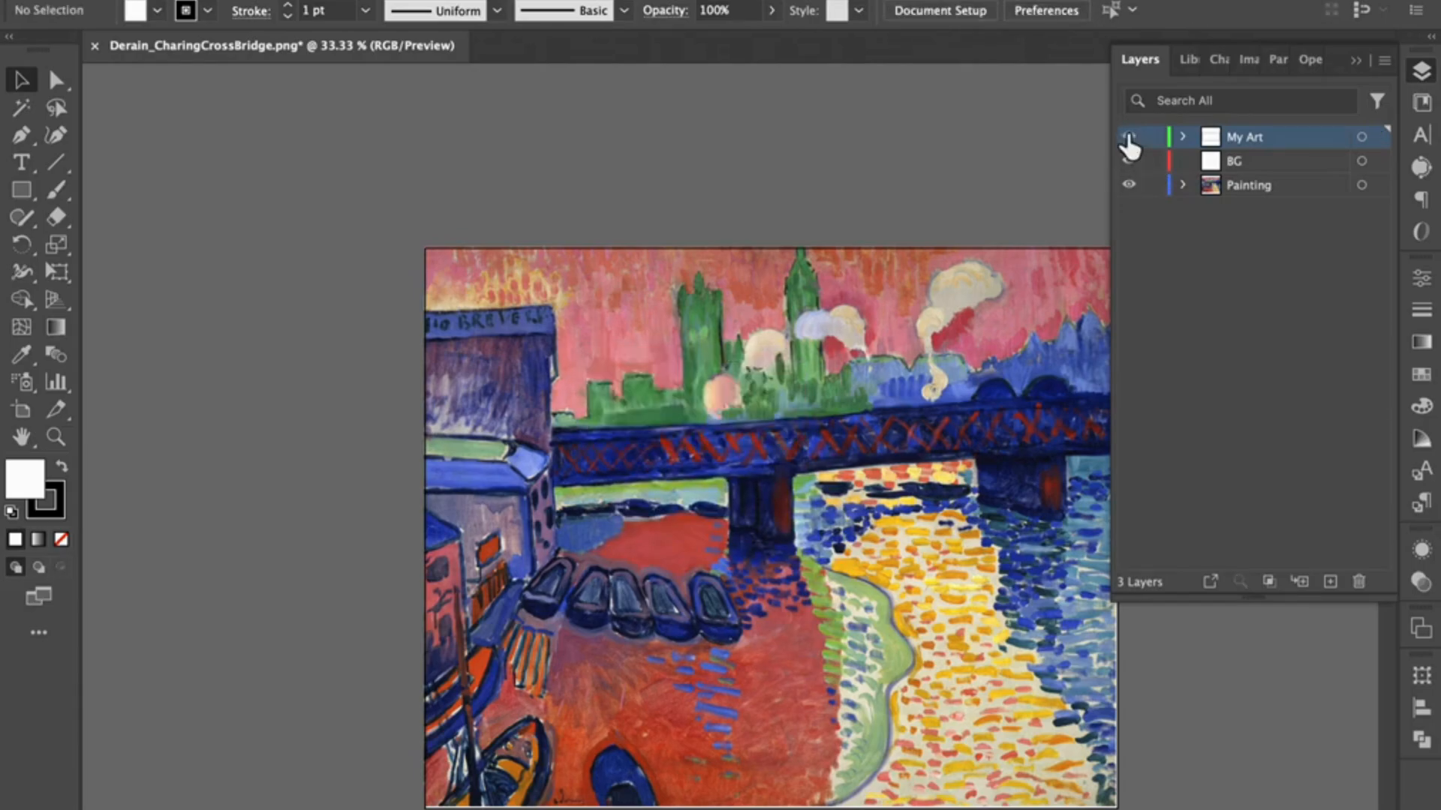
left_click(1130, 138)
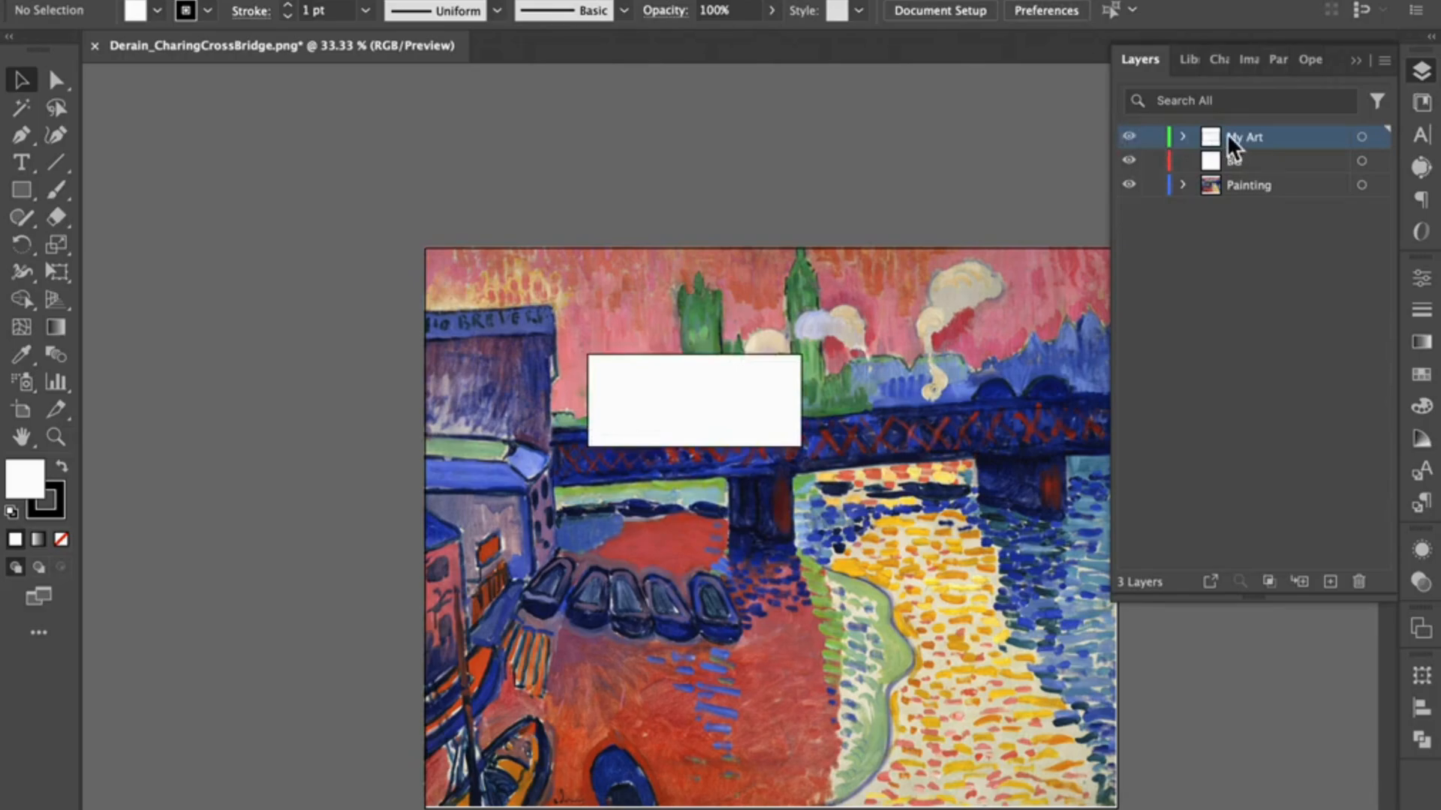
left_click(1129, 185)
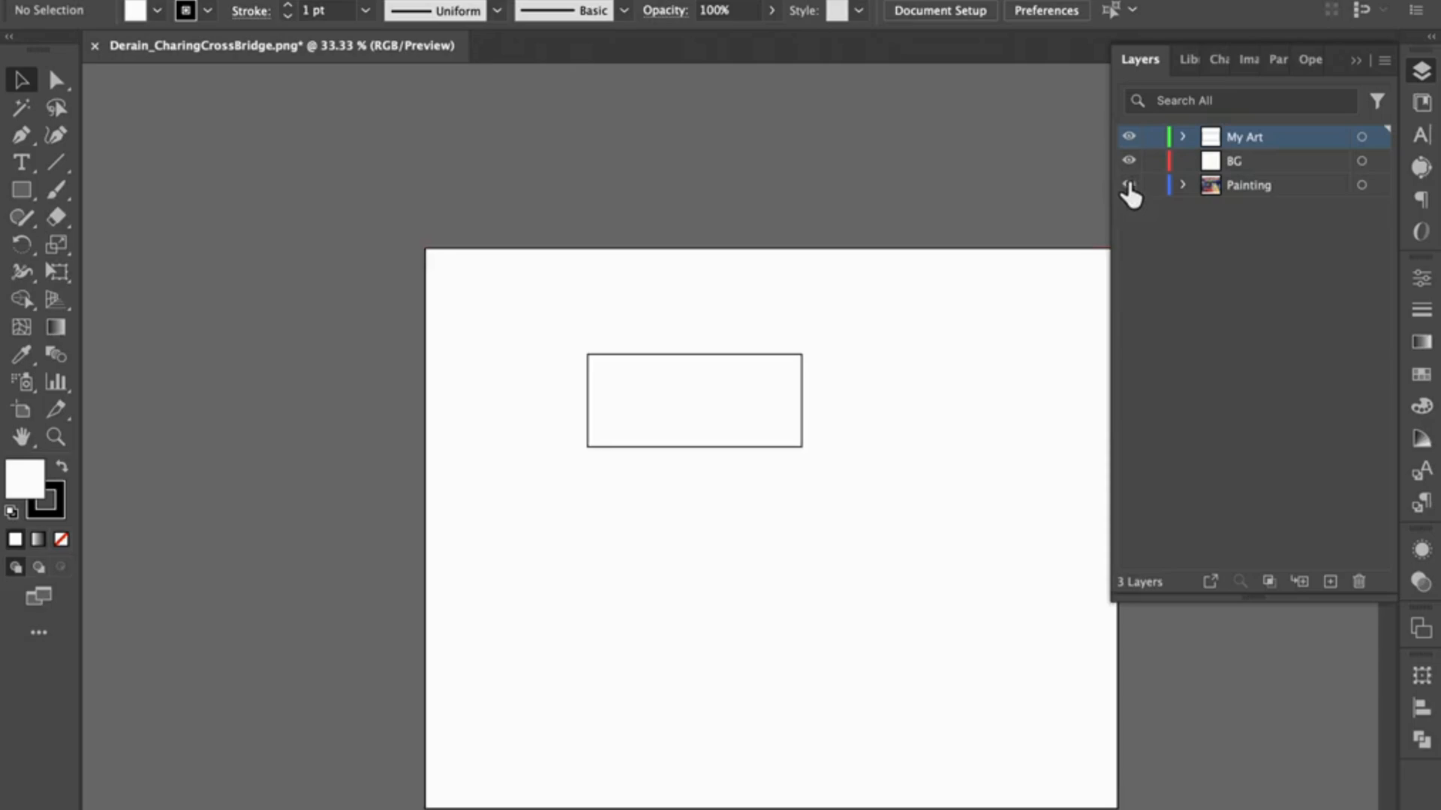
left_click(1129, 185)
left_click(1129, 185)
left_click(1129, 186)
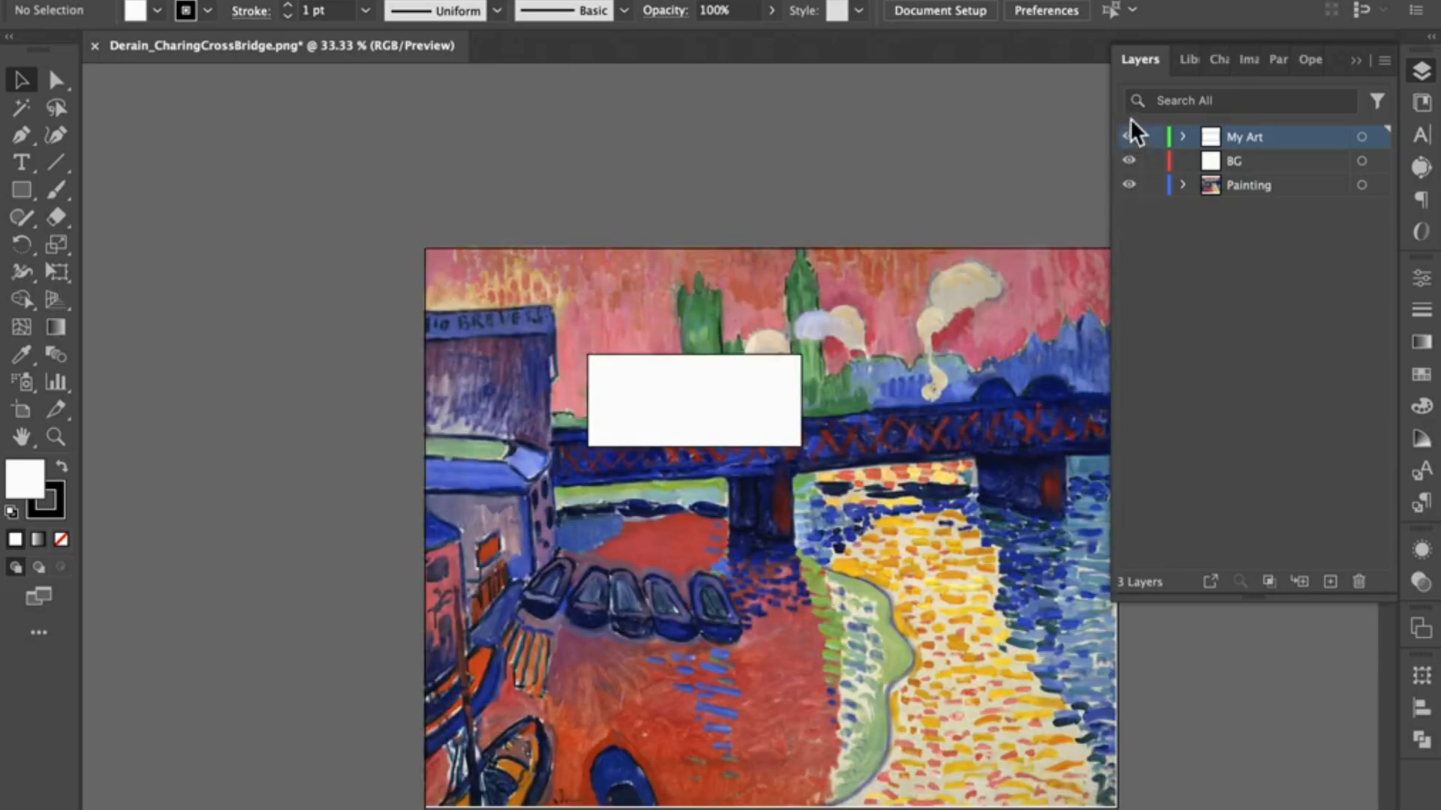
Step: Lock the Painting layer and delete the white rectangle from the My Art layer
left_click(1151, 185)
left_click(760, 393)
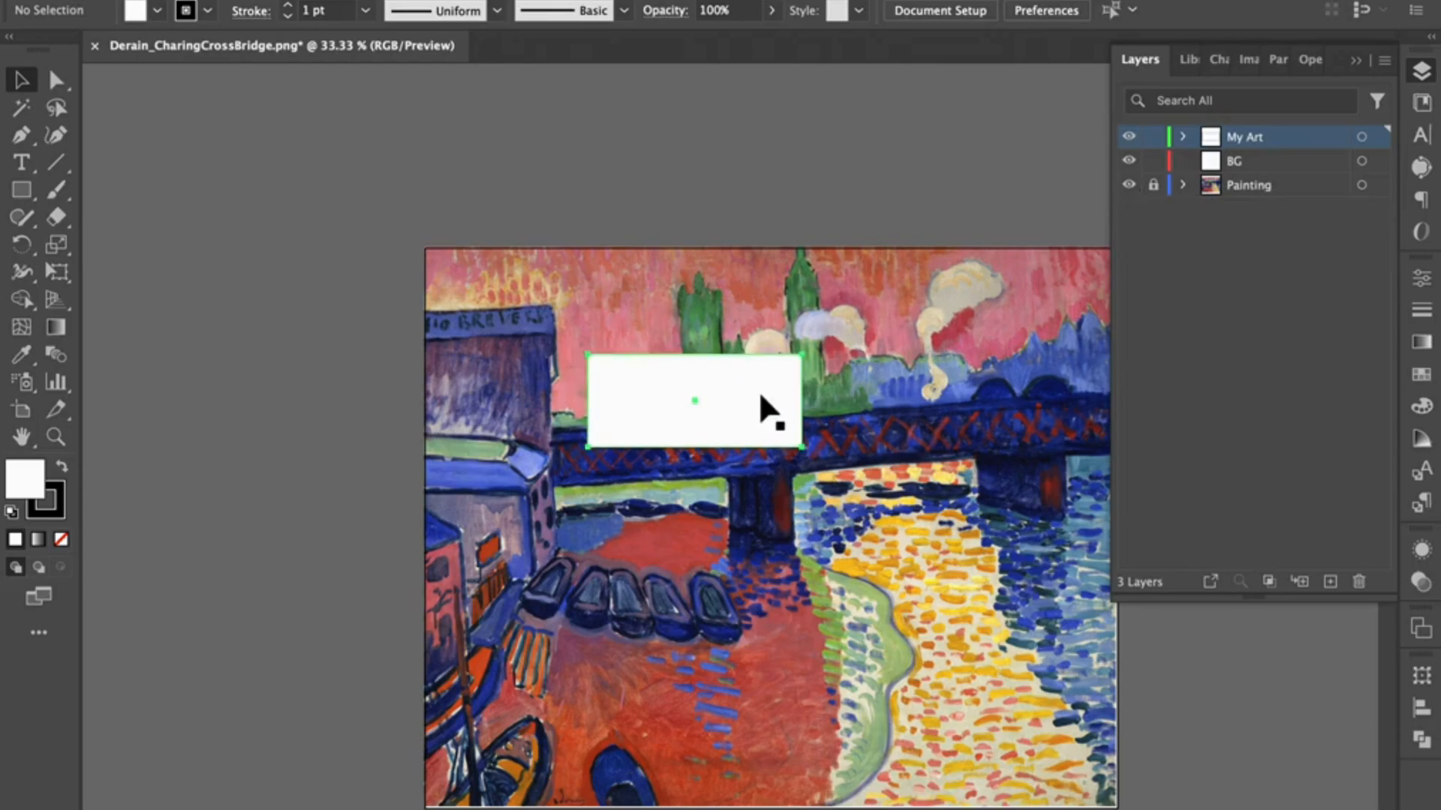
key("Delete")
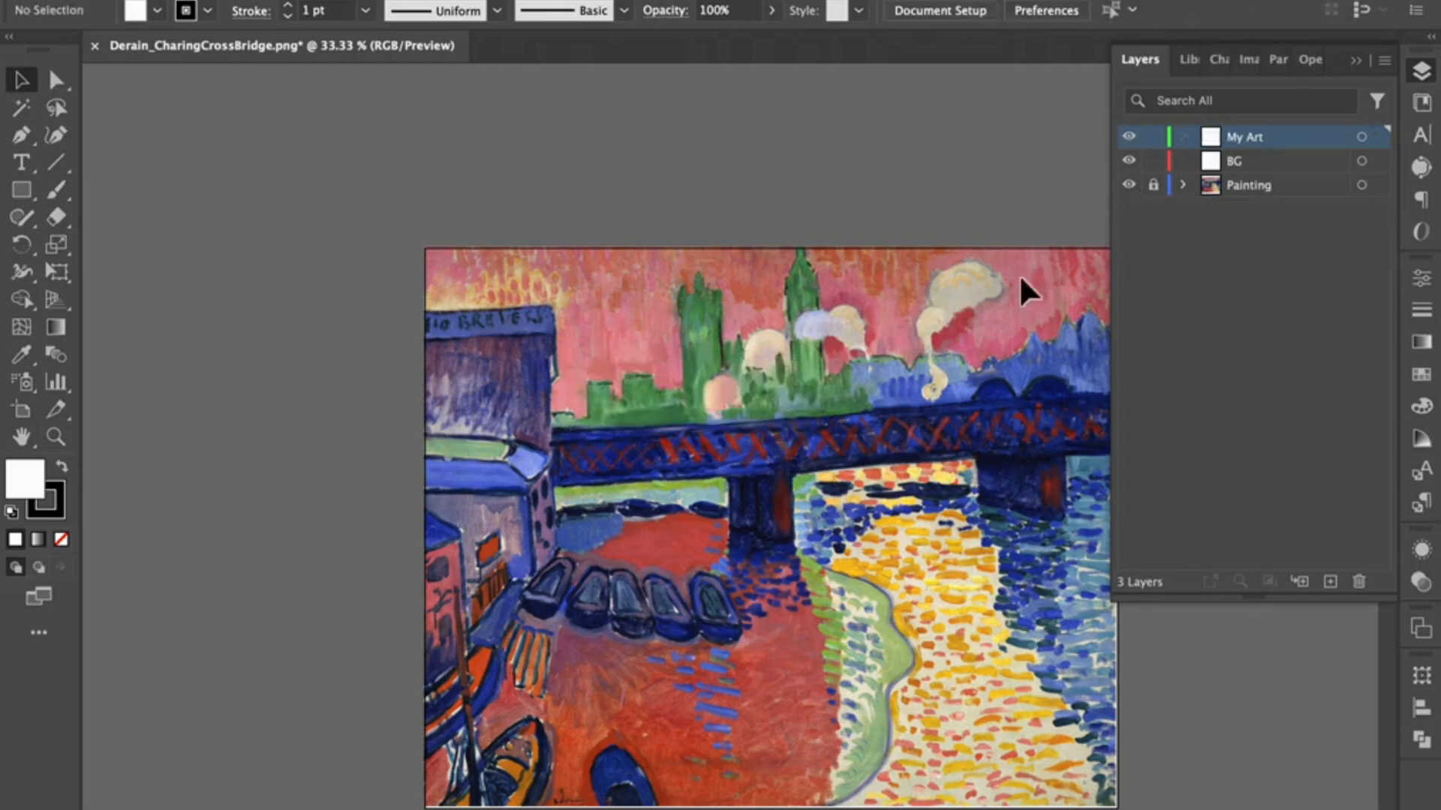
Step: Try to paste the copied rectangle into the locked Painting layer, declining to unlock it
left_click(1301, 198)
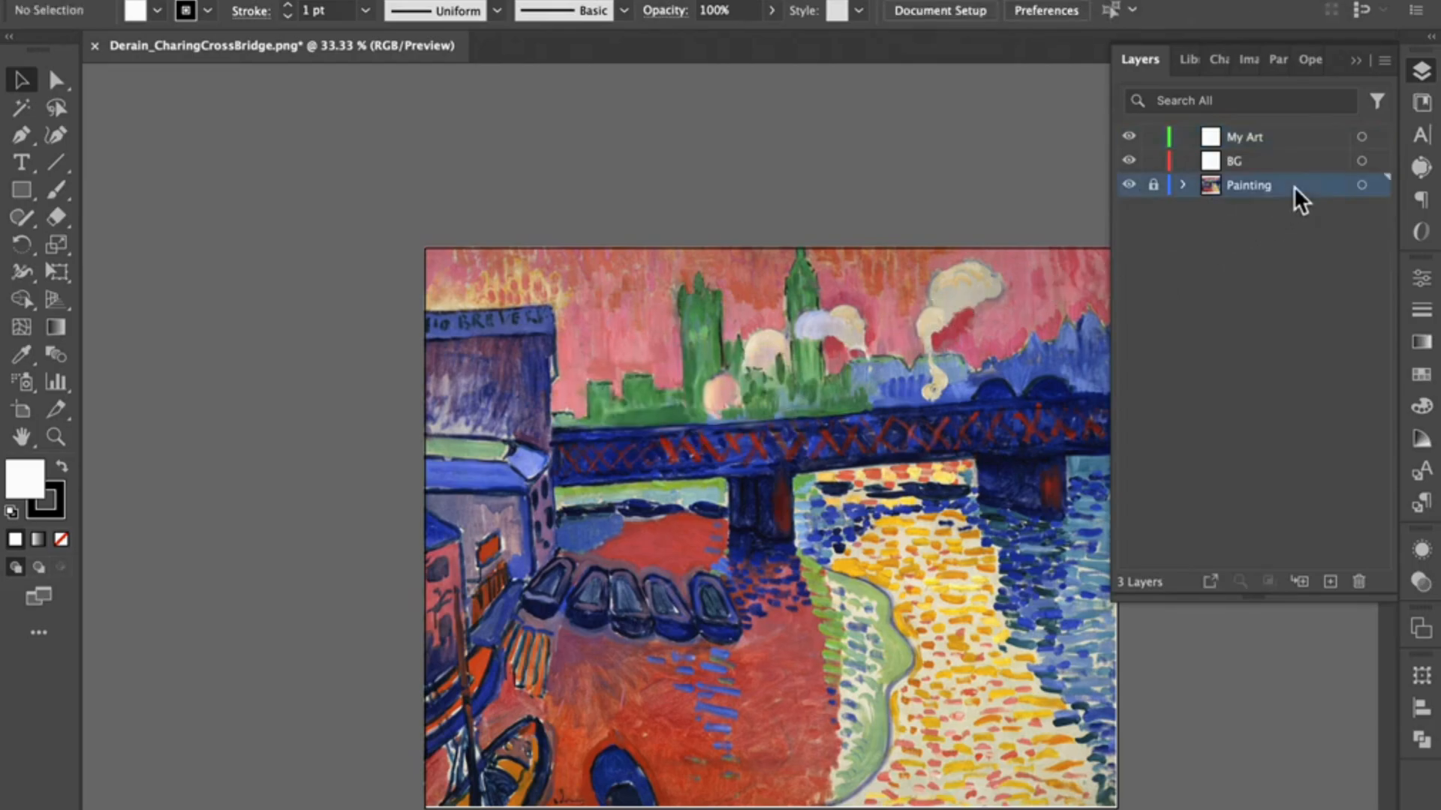
key("ctrl+v")
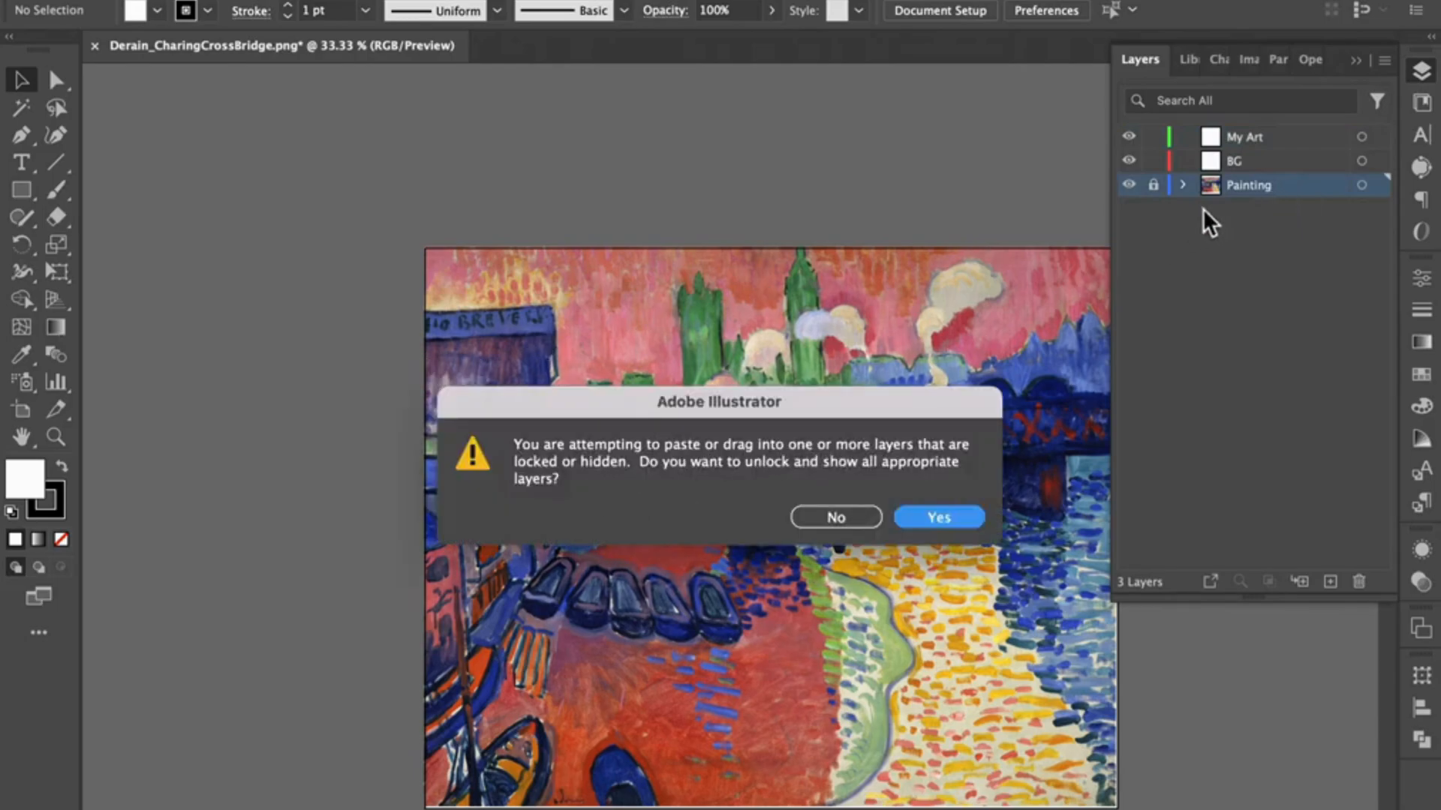
left_click(839, 524)
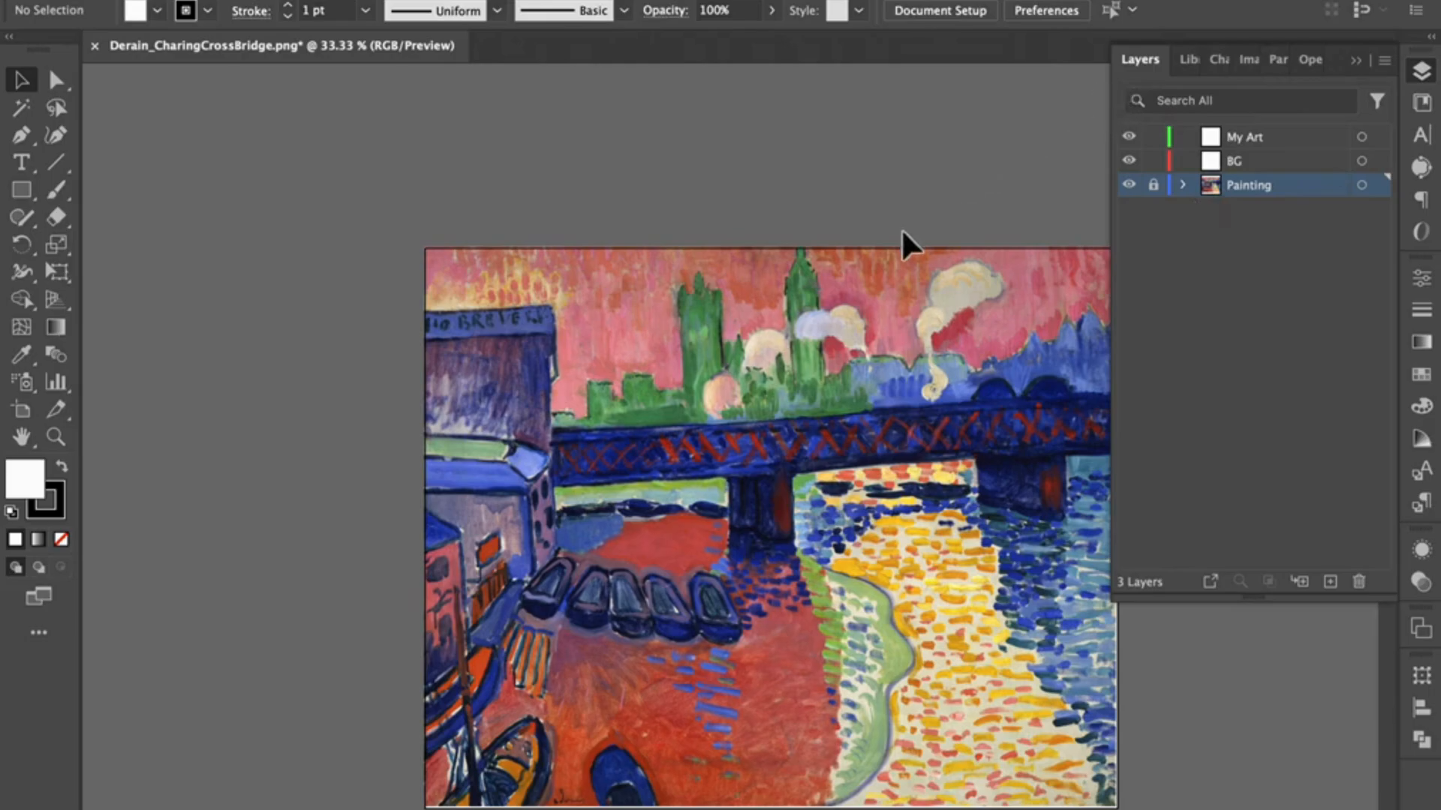
Step: Sample the red ground of the painting as the fill color with the Eyedropper and add it to the swatches
scroll(901, 229, "right", 5)
scroll(900, 229, "down", 2)
scroll(899, 226, "right", 1)
scroll(899, 227, "down", 1)
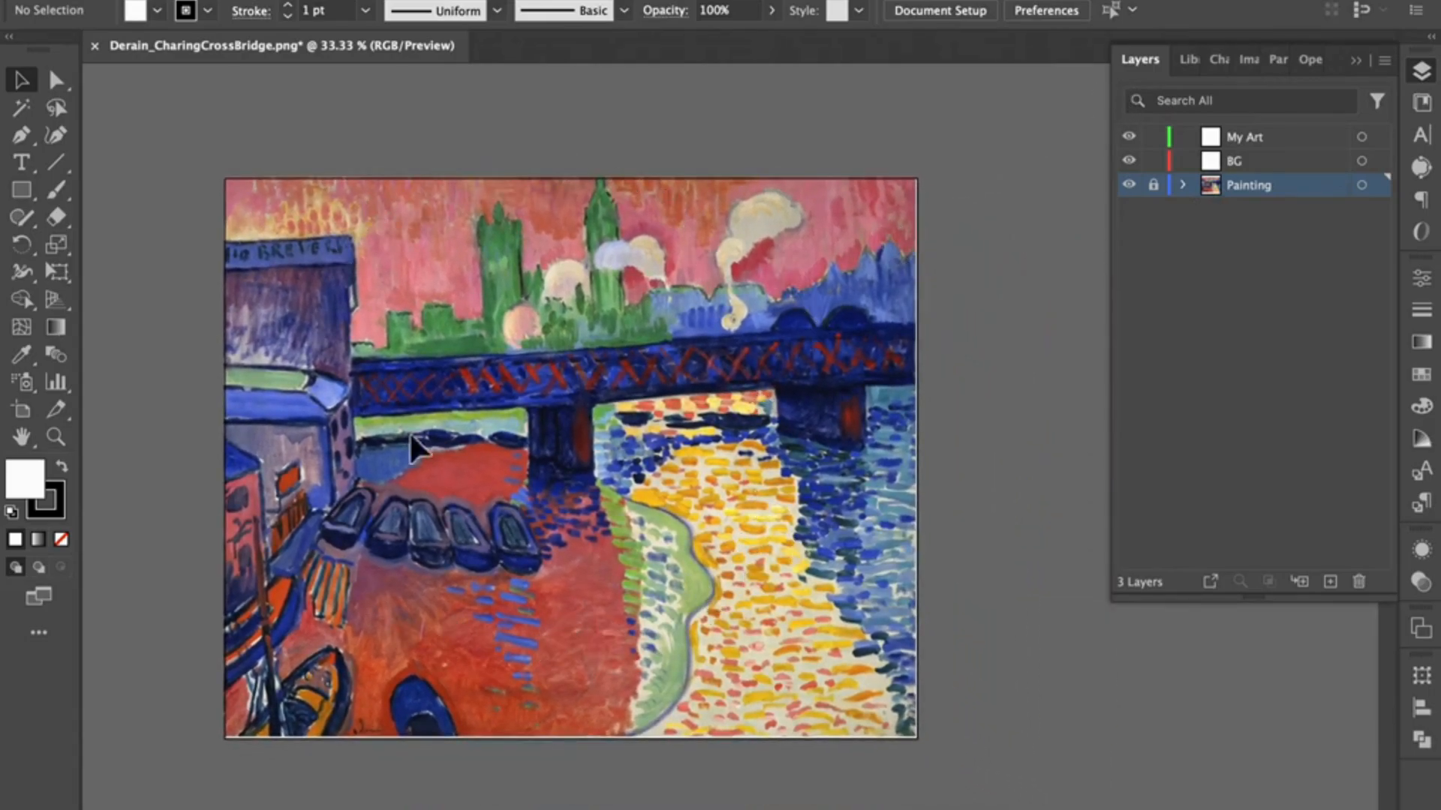
left_click(1422, 377)
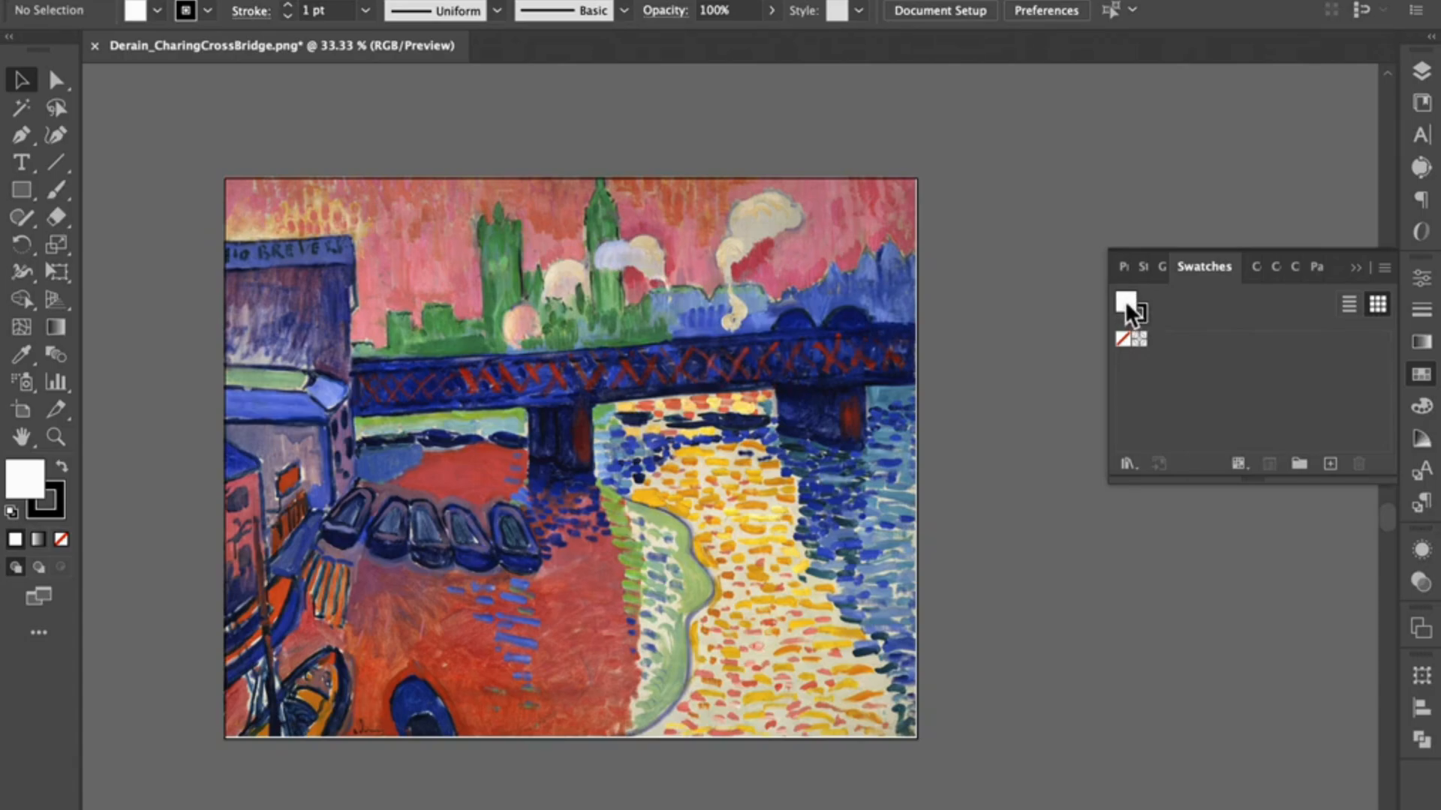
left_click(1144, 315)
left_click(1124, 301)
left_click(21, 354)
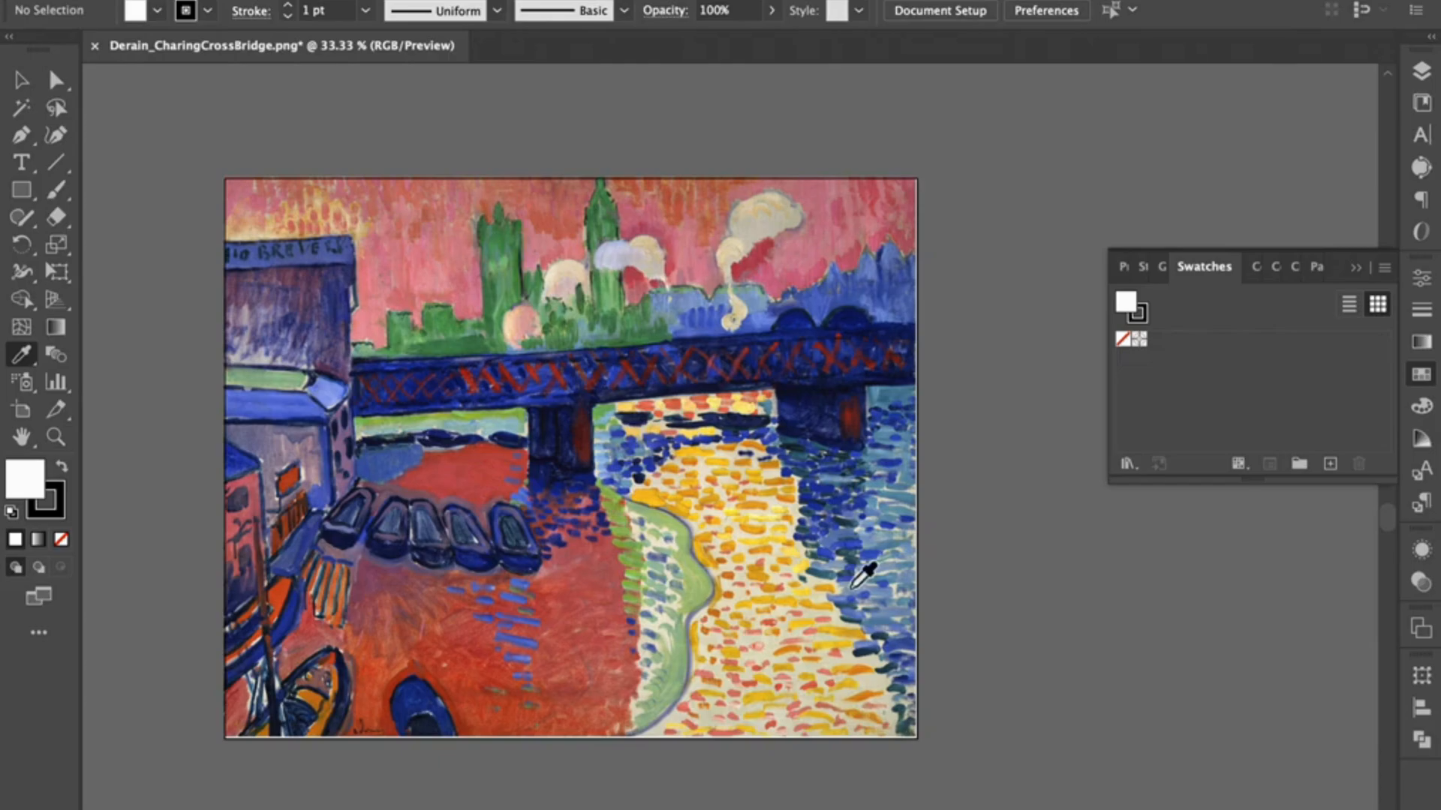
left_click(583, 577)
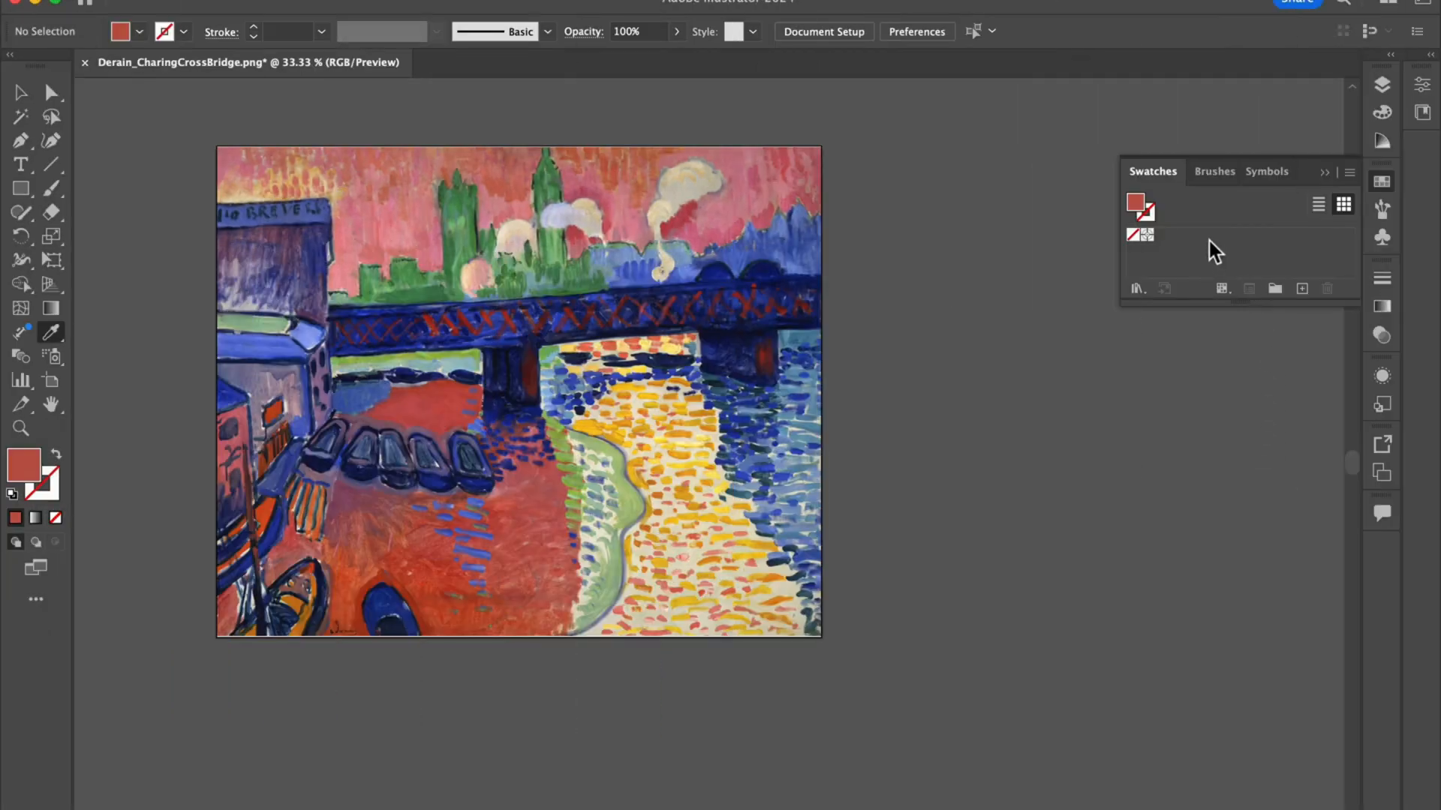
left_click_drag(1137, 205, 1168, 248)
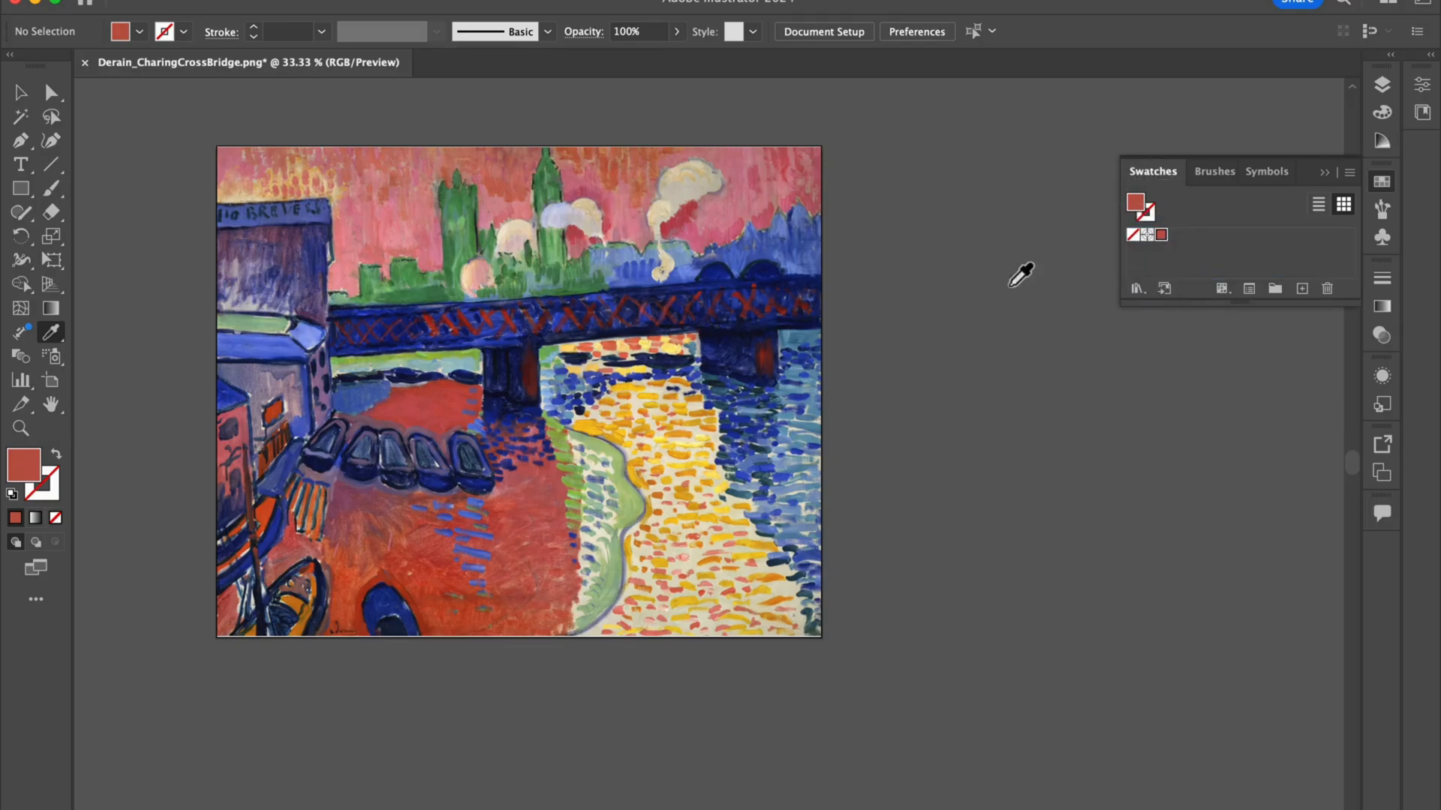
Step: Sample light green from the shoreline, pink from the sky and blue from the water, adding each color to the swatches
left_click(630, 512)
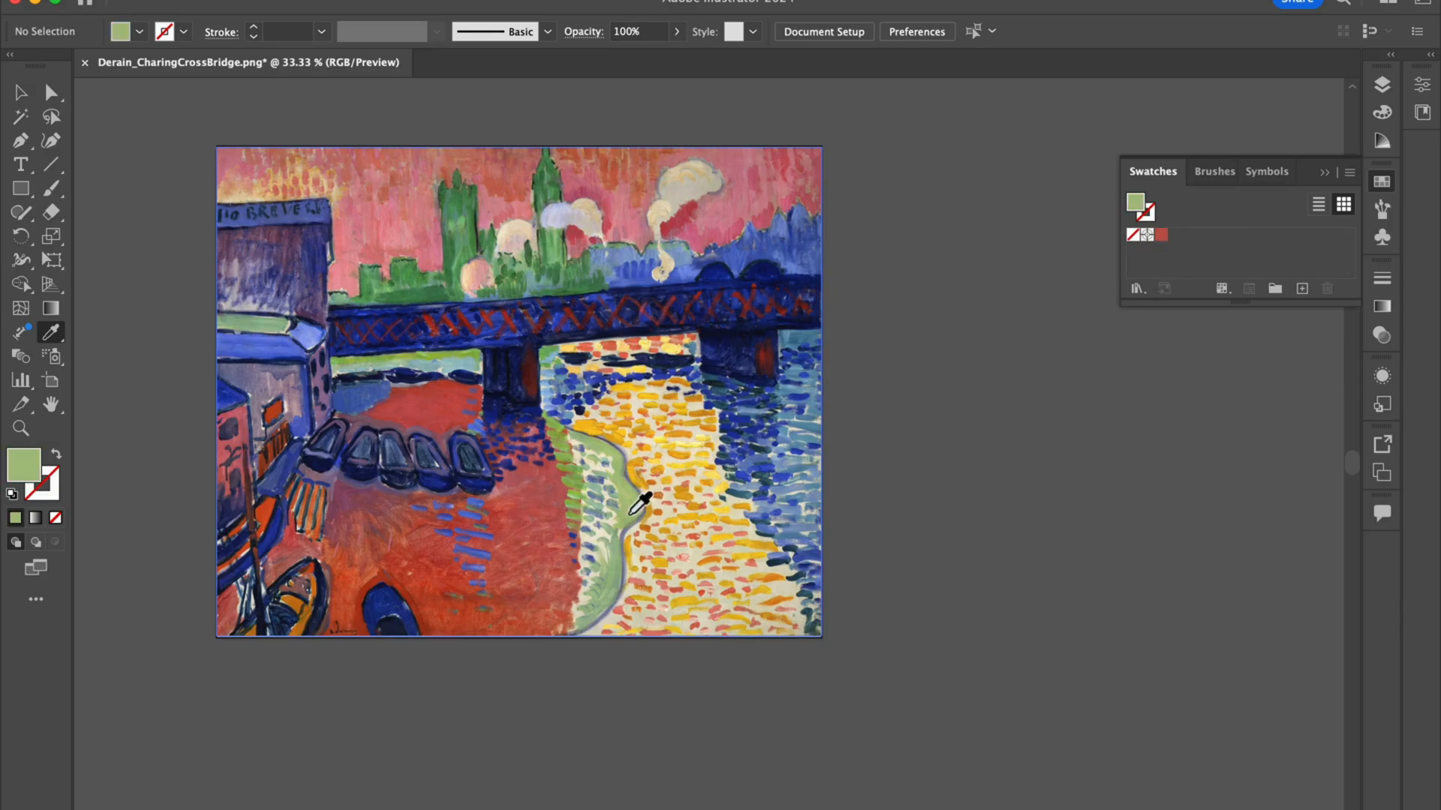
left_click_drag(1144, 211, 1178, 248)
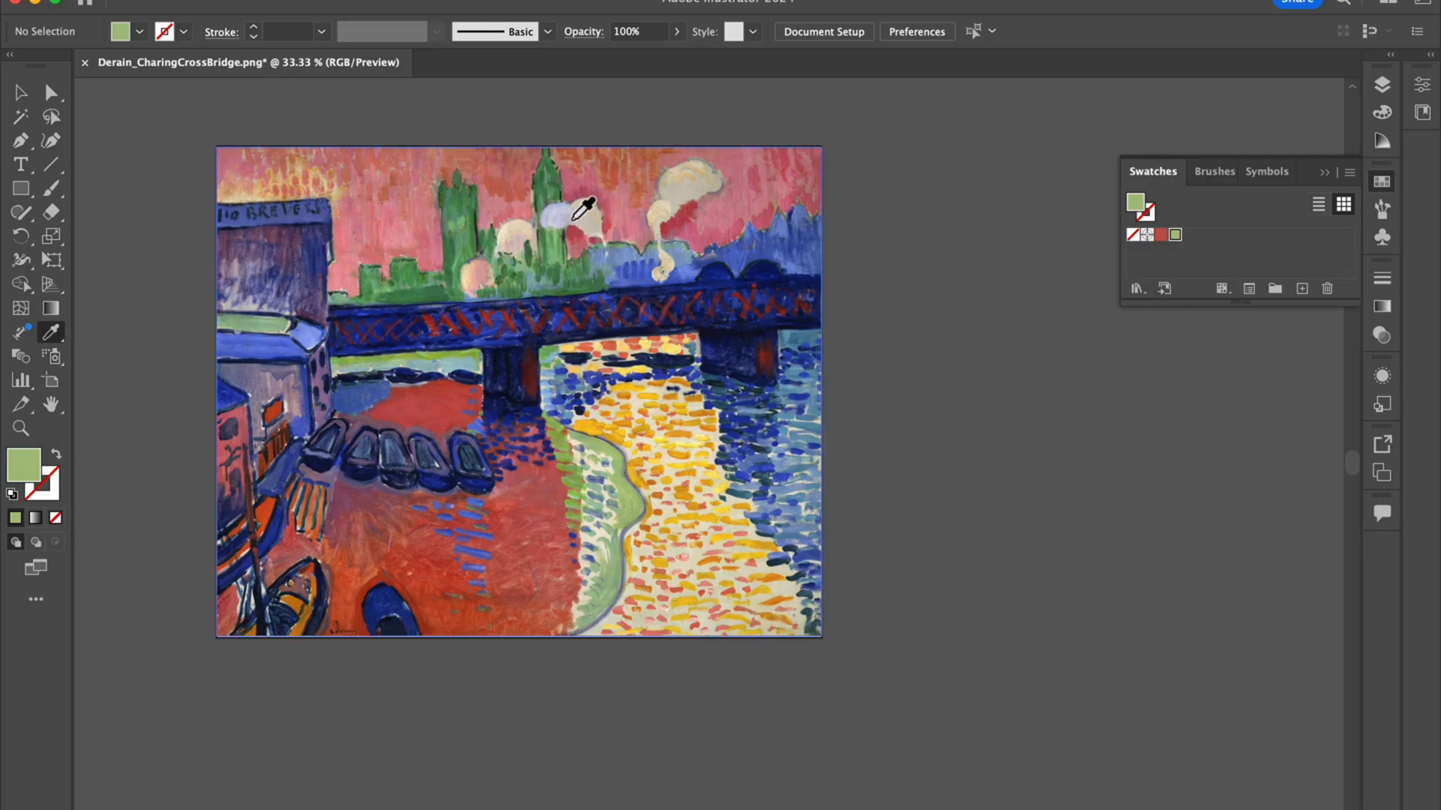
left_click(637, 213)
left_click_drag(1137, 204, 1198, 239)
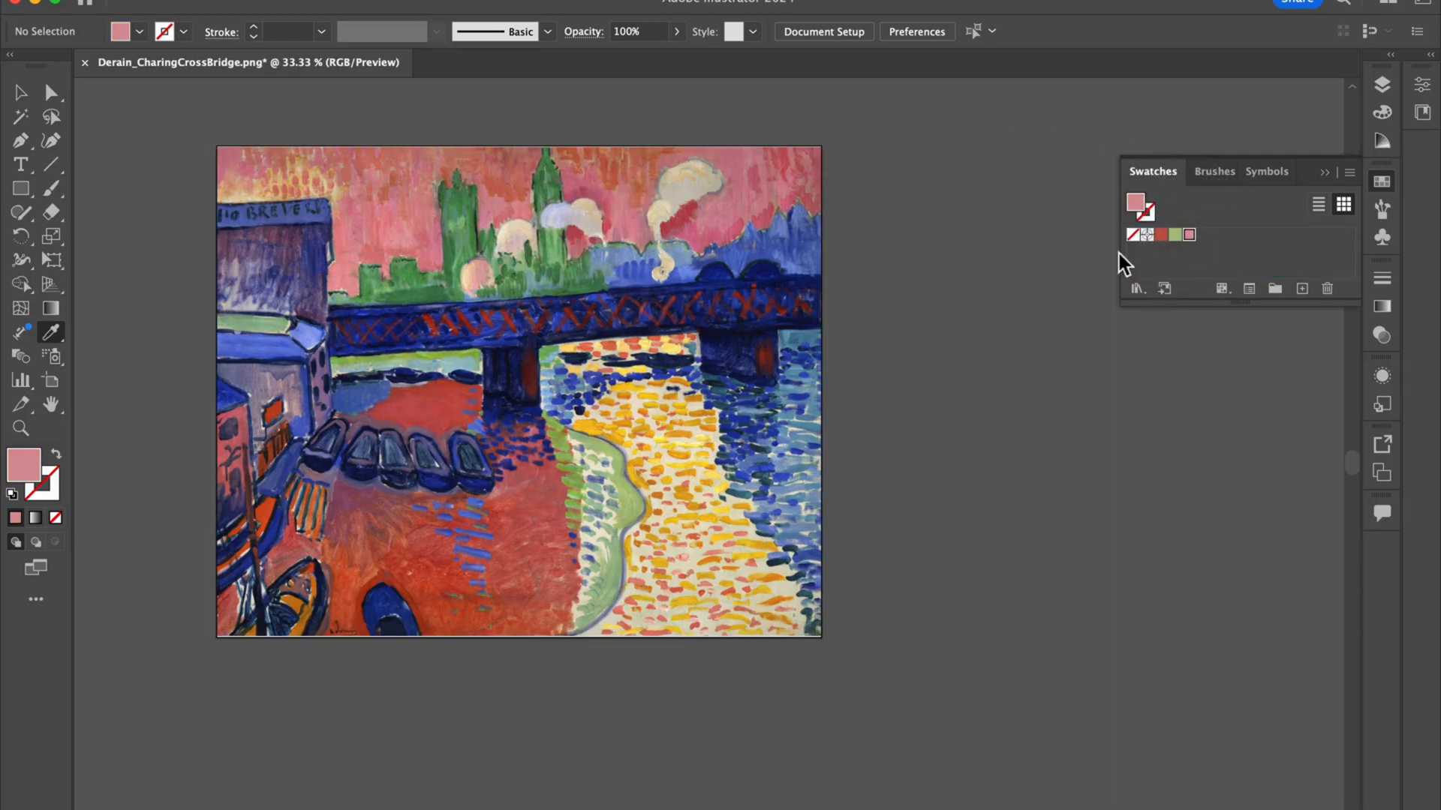
left_click(806, 347)
left_click_drag(1136, 204, 1215, 244)
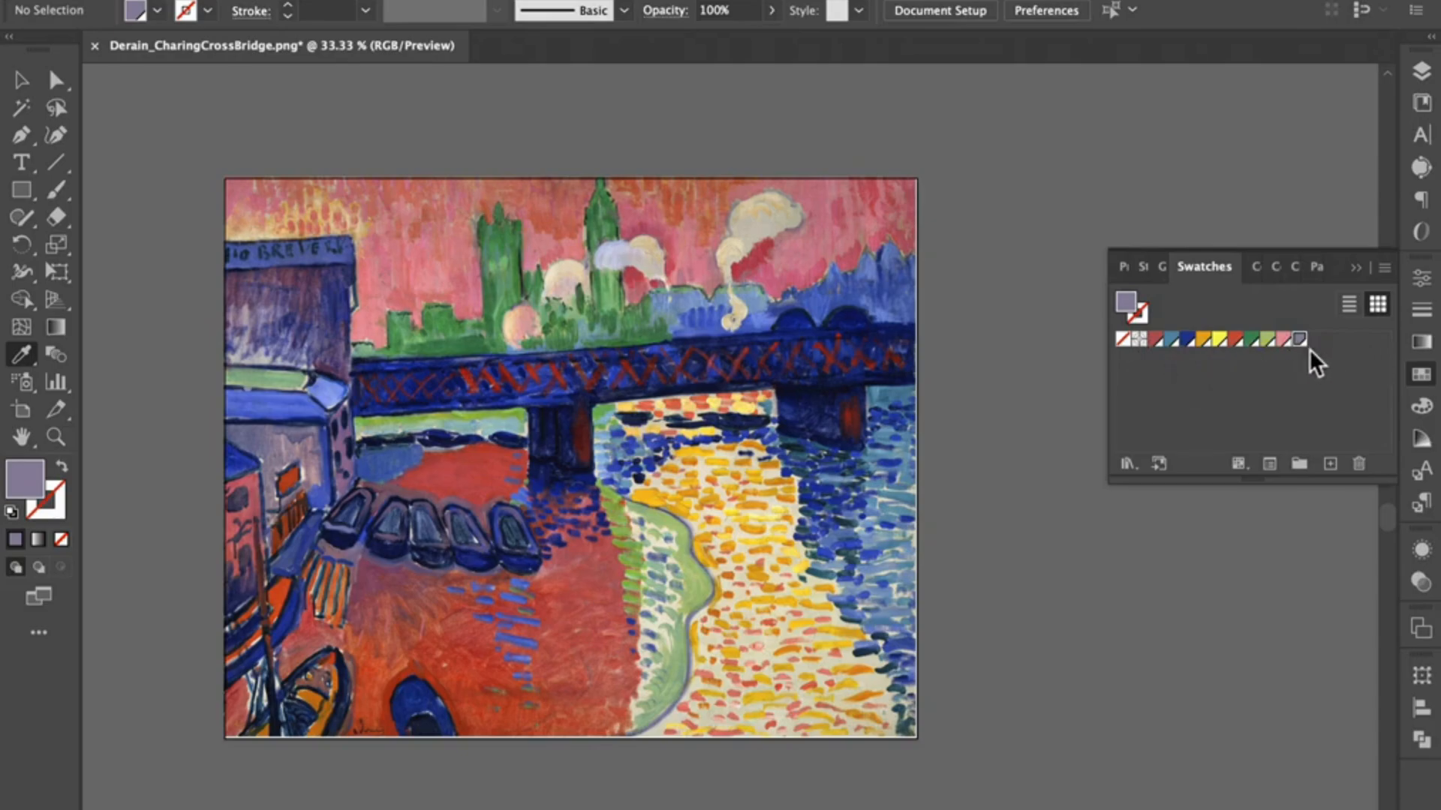
Step: Sample the pink sky beside the smoke plume and save it as a global process color swatch with RGB 211, 138, 155
left_click(1422, 71)
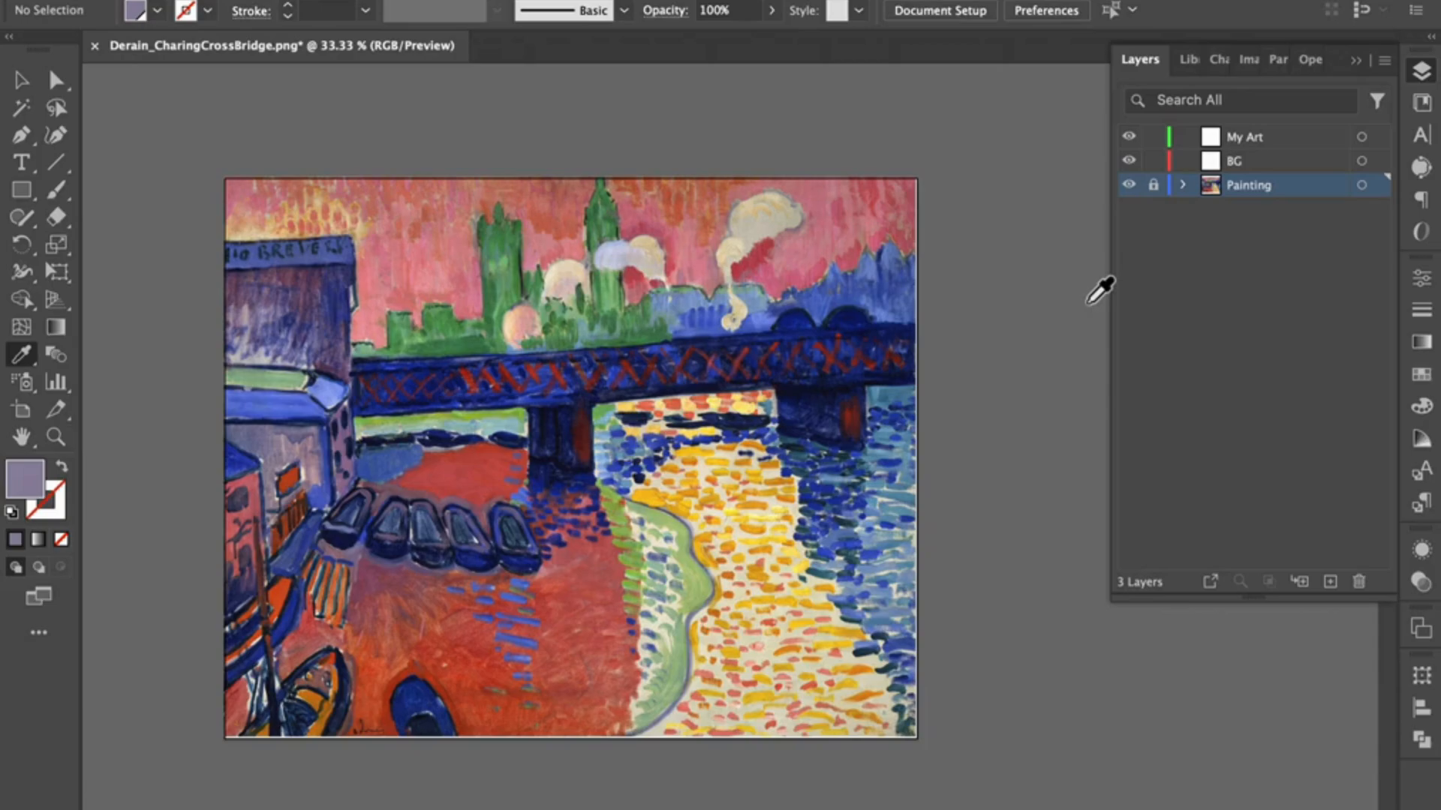
left_click(795, 256)
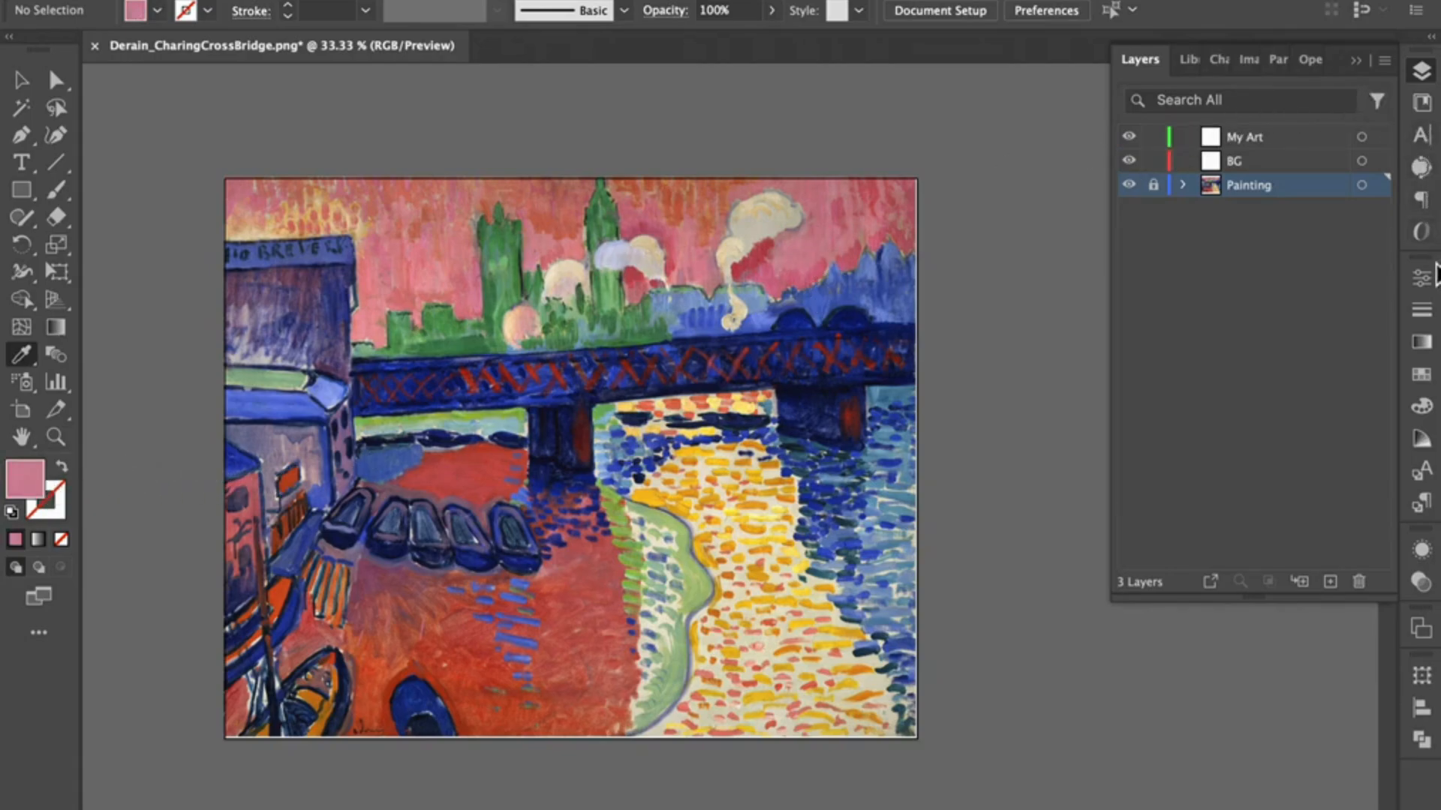
left_click(1426, 382)
left_click(1387, 273)
left_click(1282, 271)
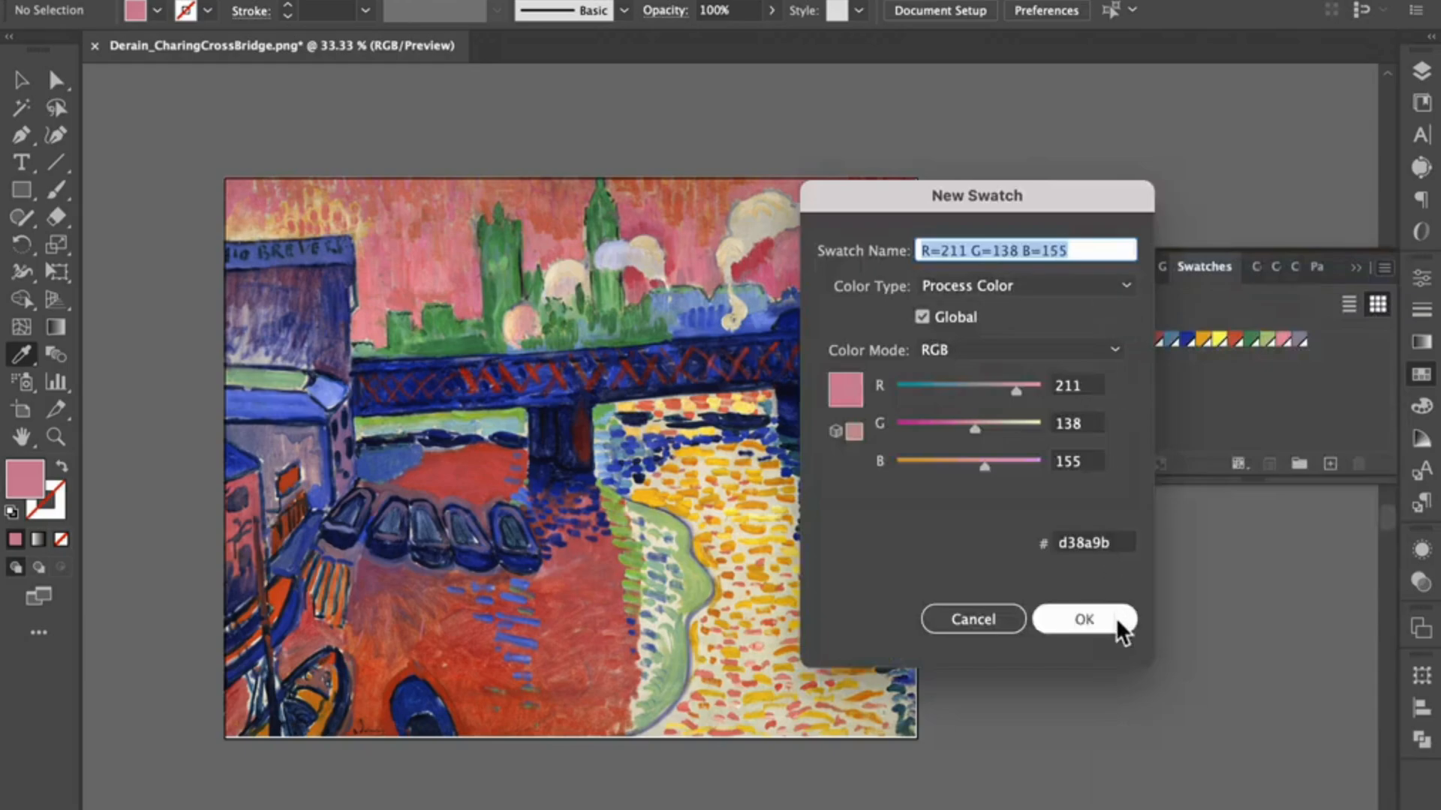
left_click(1115, 618)
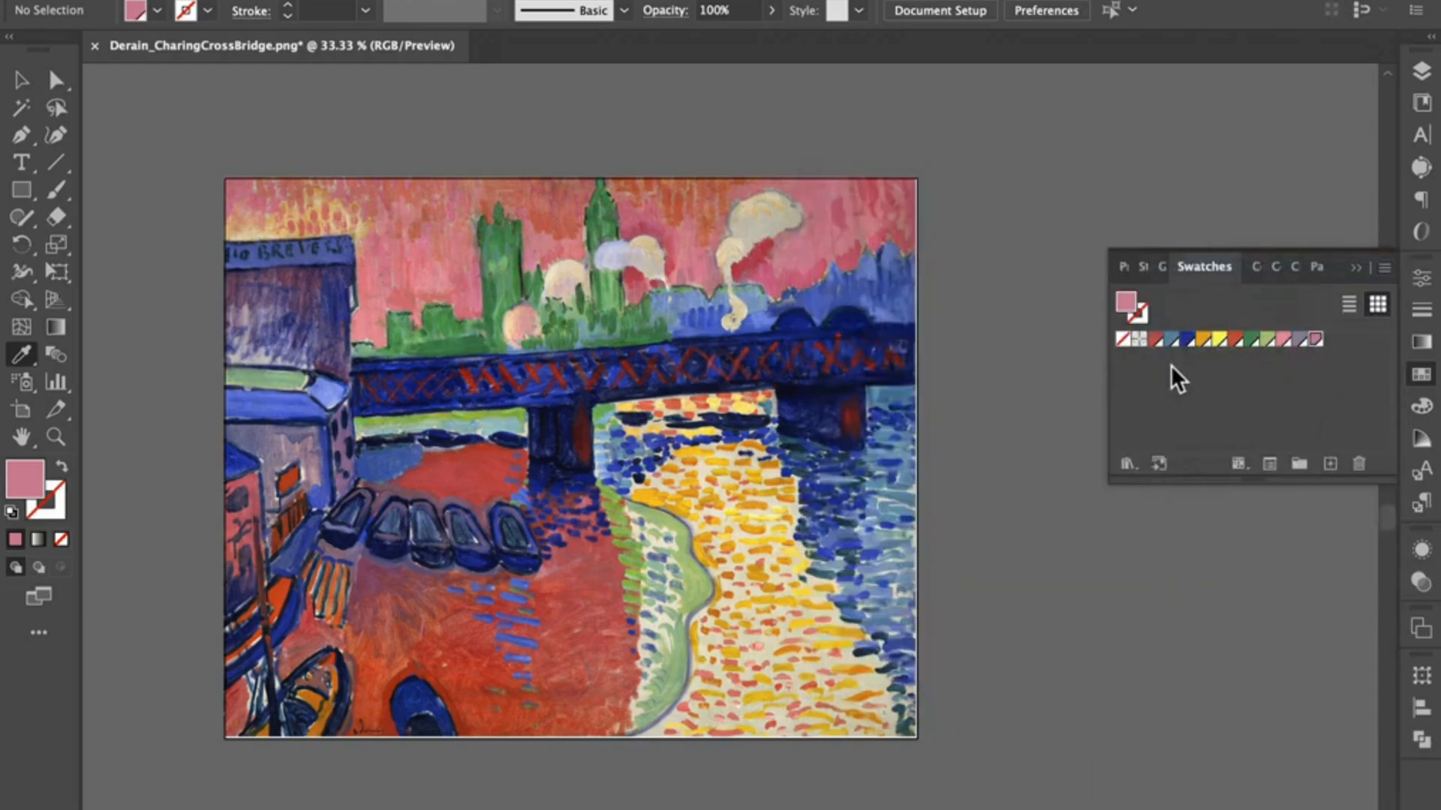
Step: Draw a pink rectangle on the BG layer that covers the whole artboard
left_click(1423, 75)
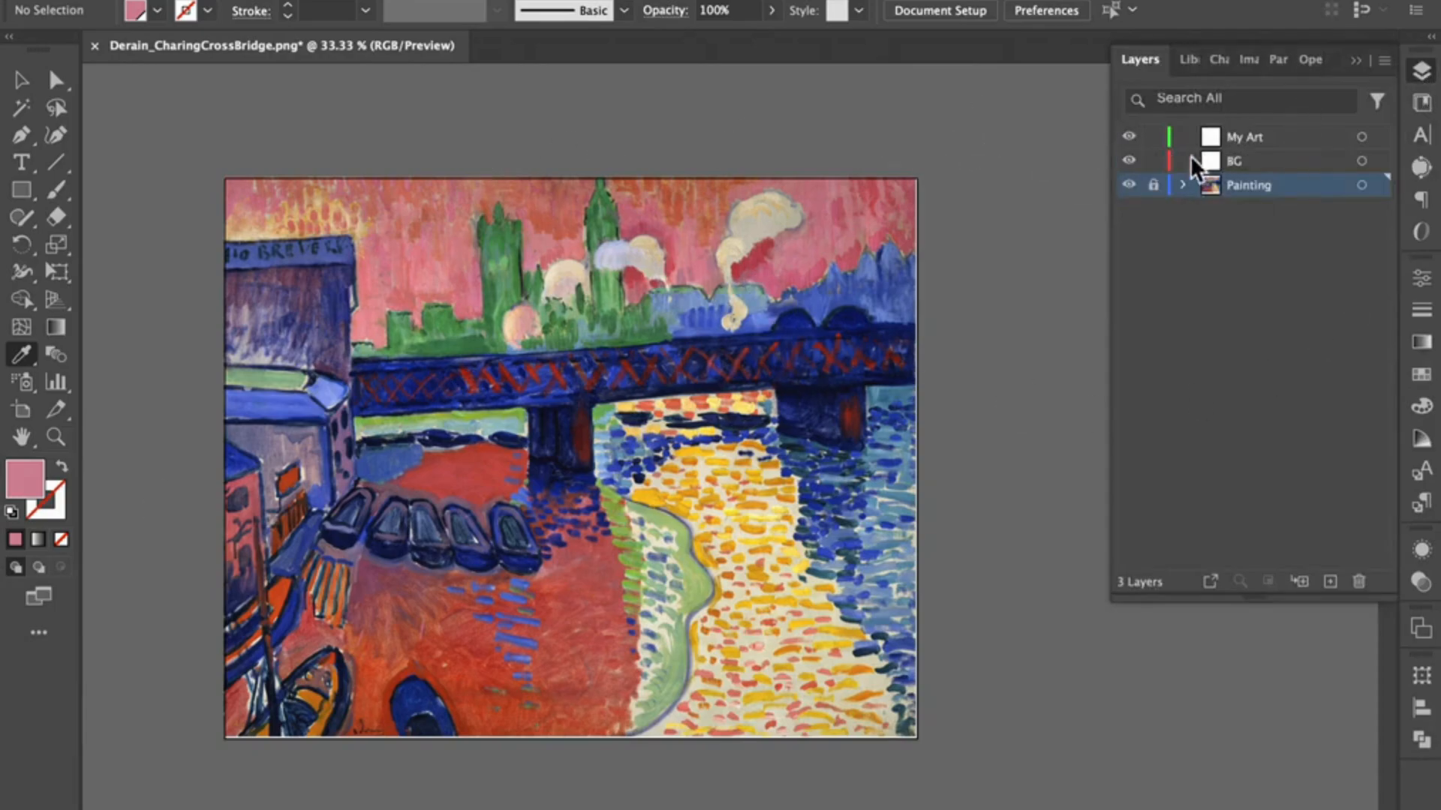
left_click(1251, 138)
left_click(1252, 160)
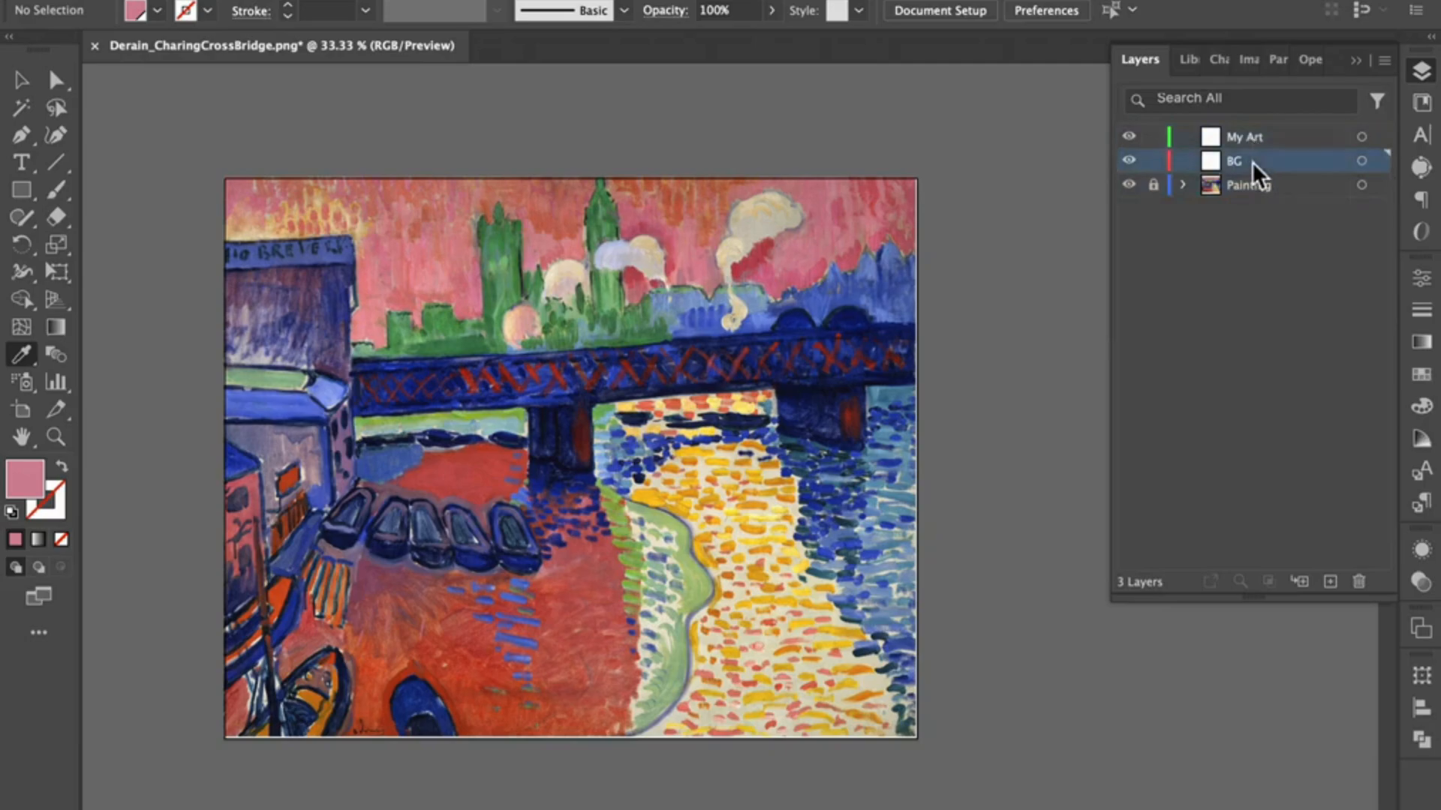
left_click(25, 191)
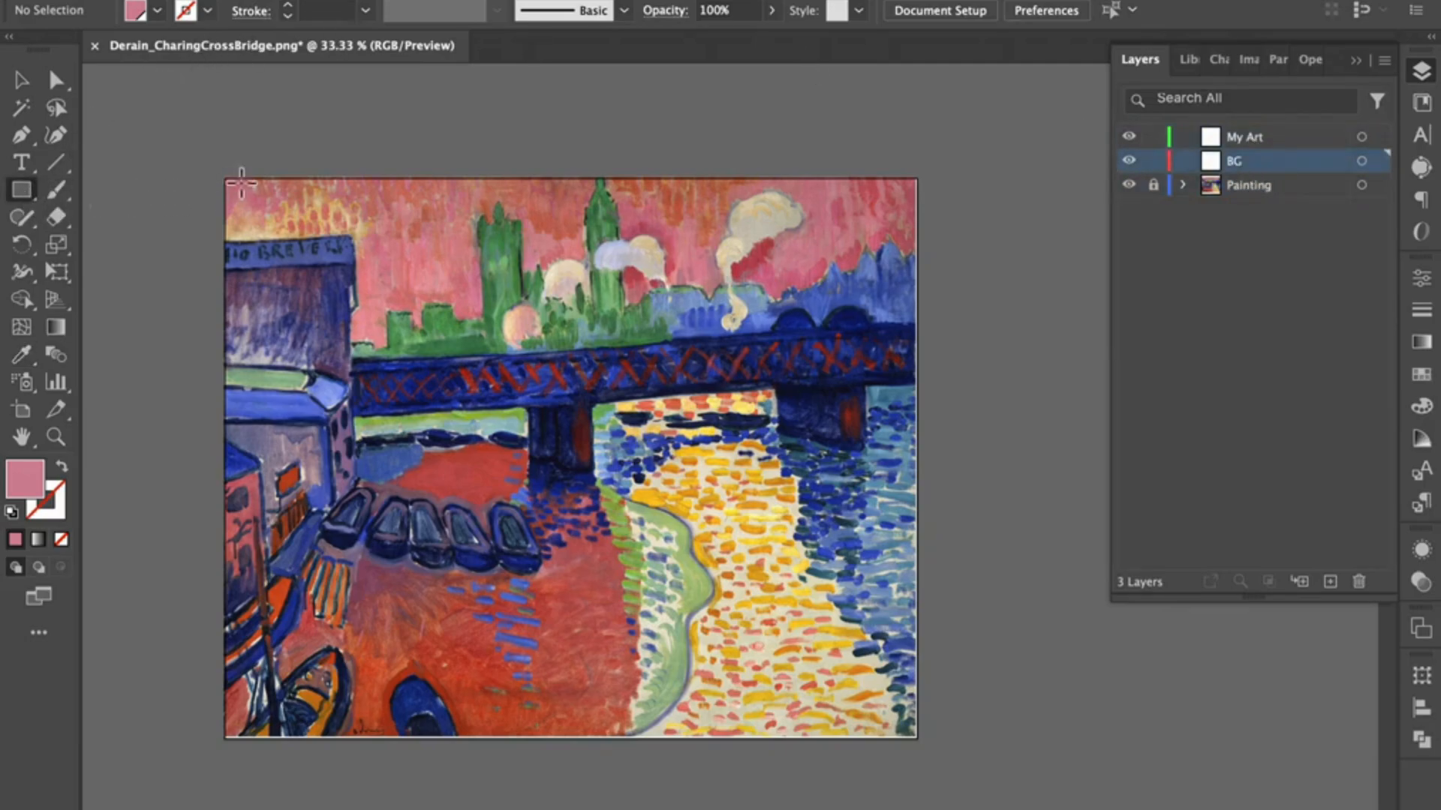
left_click_drag(225, 178, 925, 748)
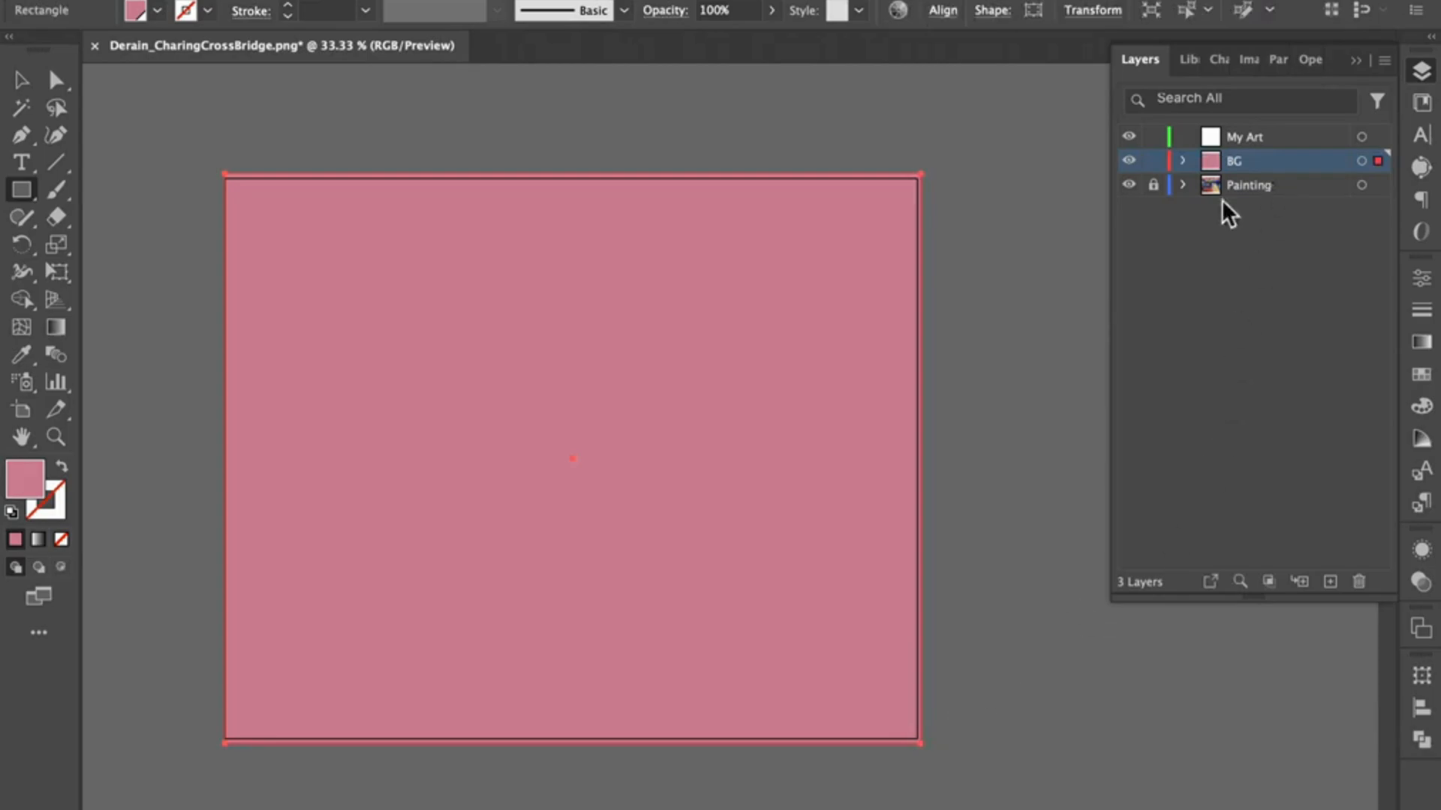
Step: Lock and hide the BG layer and make My Art the active layer
left_click(1153, 161)
left_click(1286, 139)
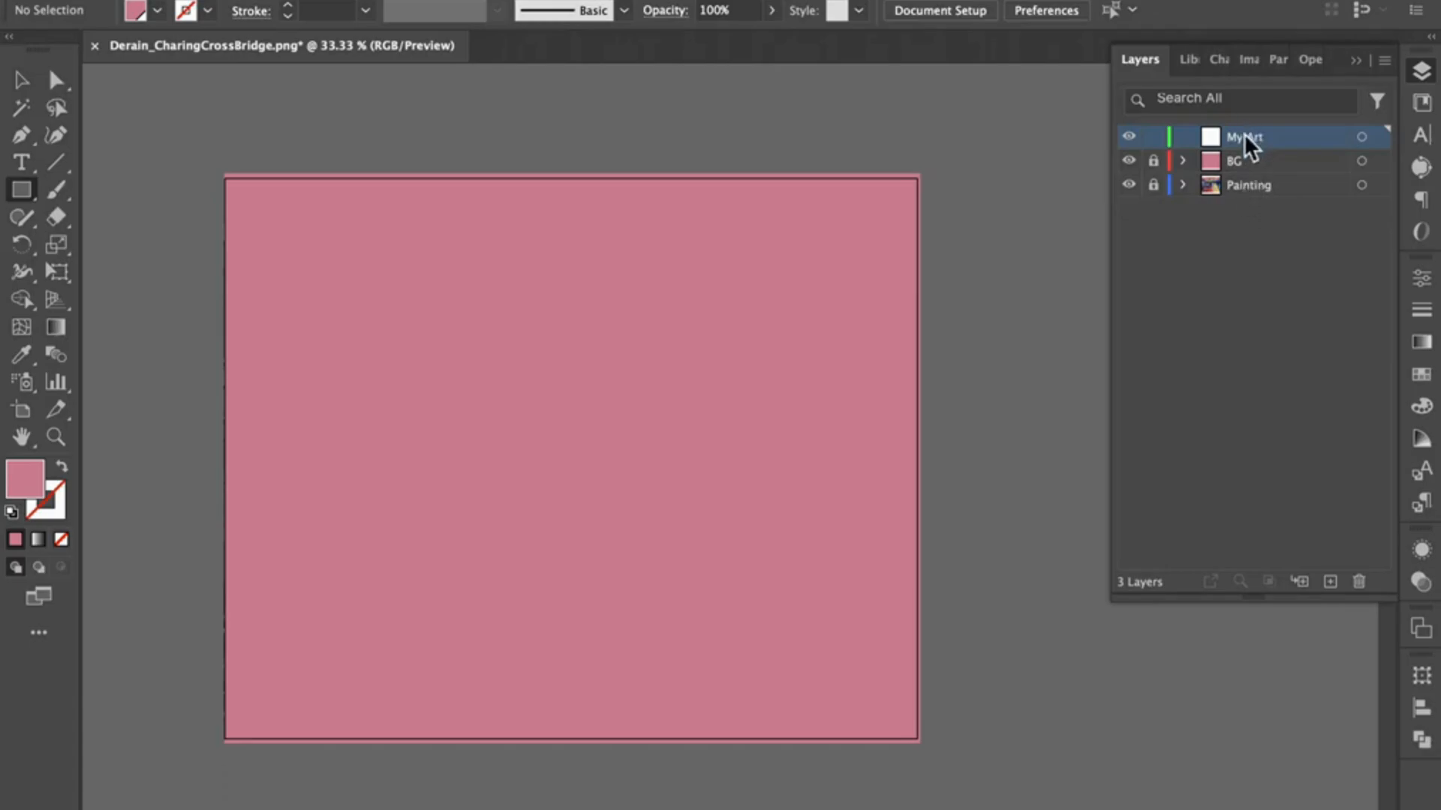
left_click(1128, 160)
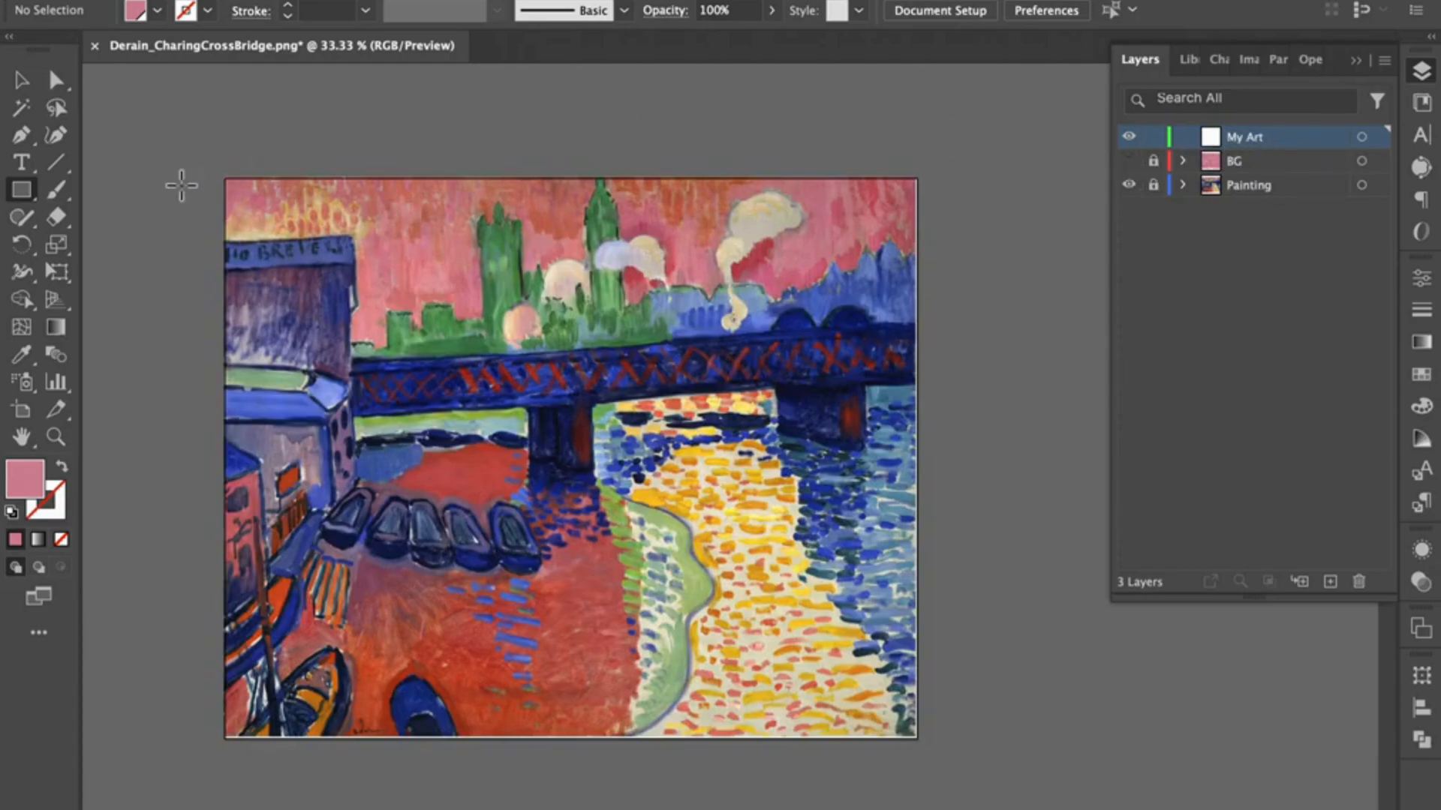
Step: Draw a long pink rectangle along the bridge deck on My Art and rotate it slightly counterclockwise to match the bridge's slope
mouse_move(357, 363)
left_mouse_down()
mouse_move(827, 374)
mouse_move(916, 392)
mouse_move(930, 410)
left_mouse_up()
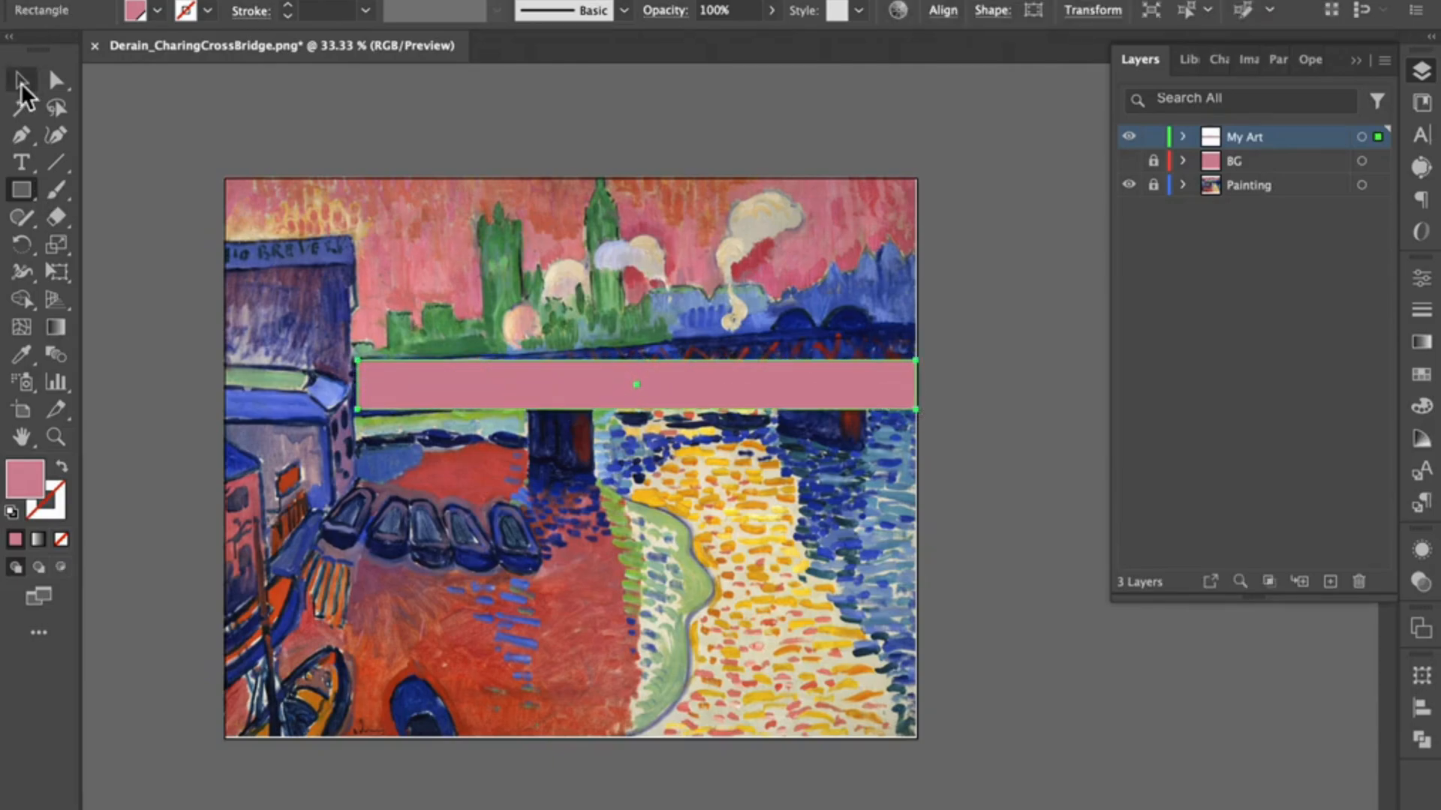
left_click(21, 81)
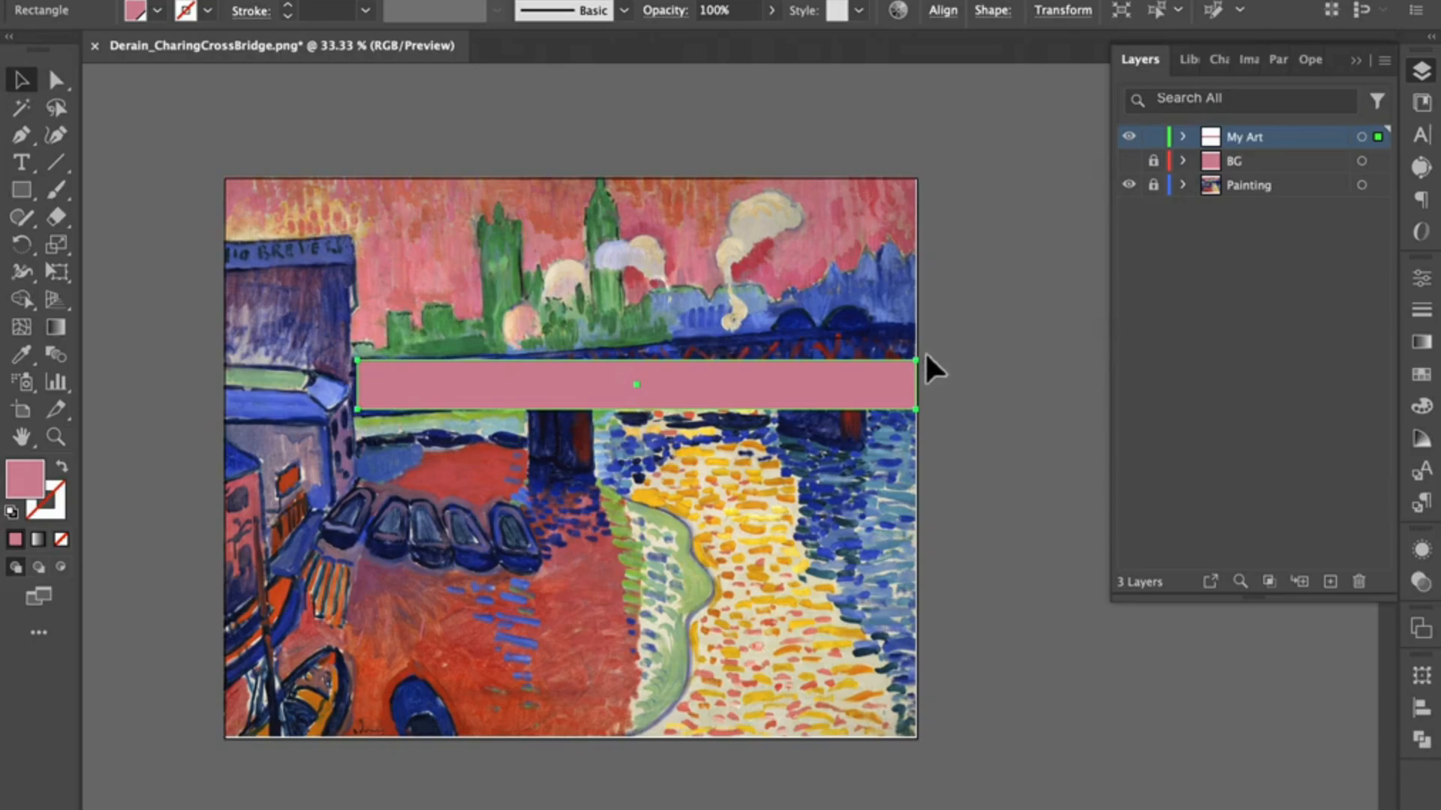
left_click(19, 247)
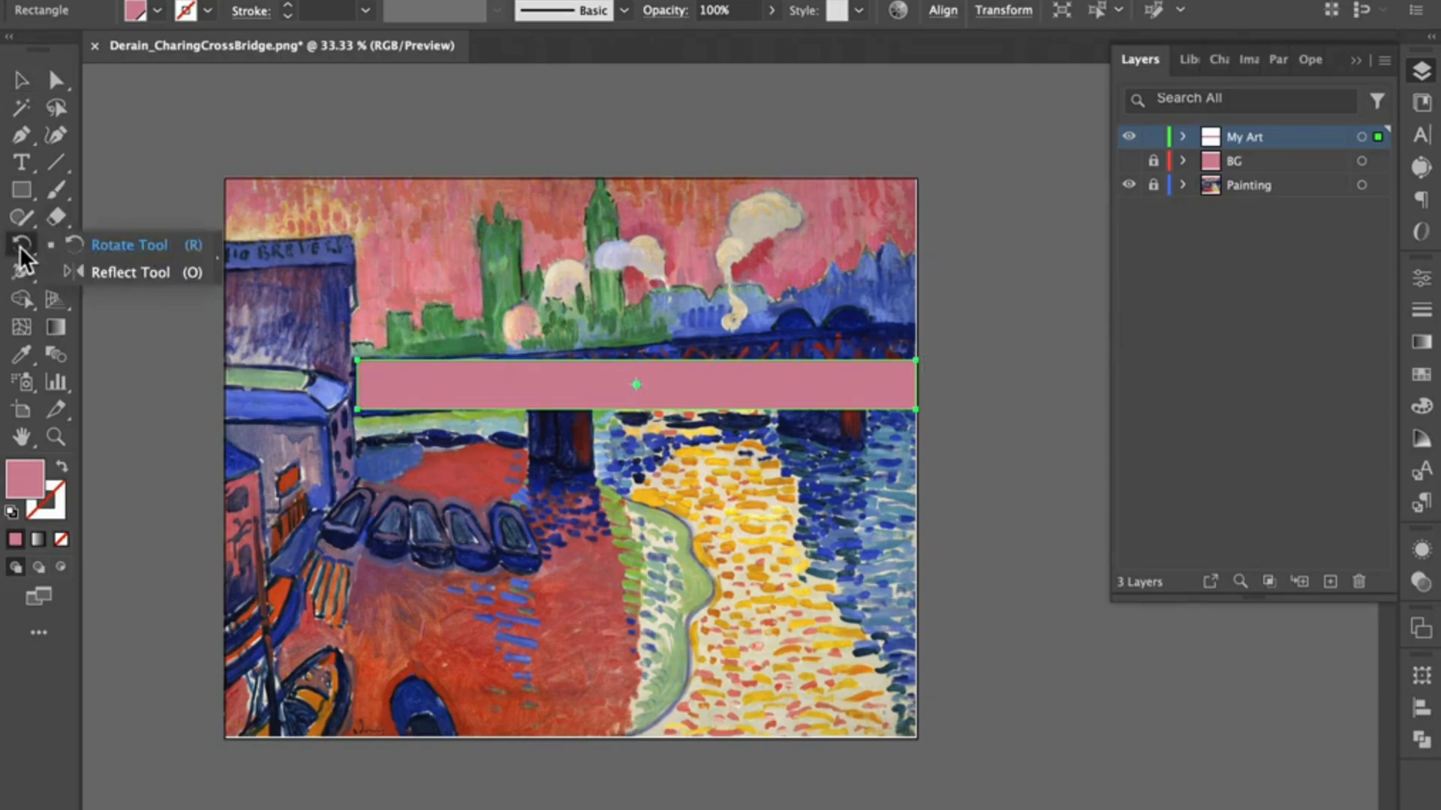
left_click_drag(343, 354, 332, 367)
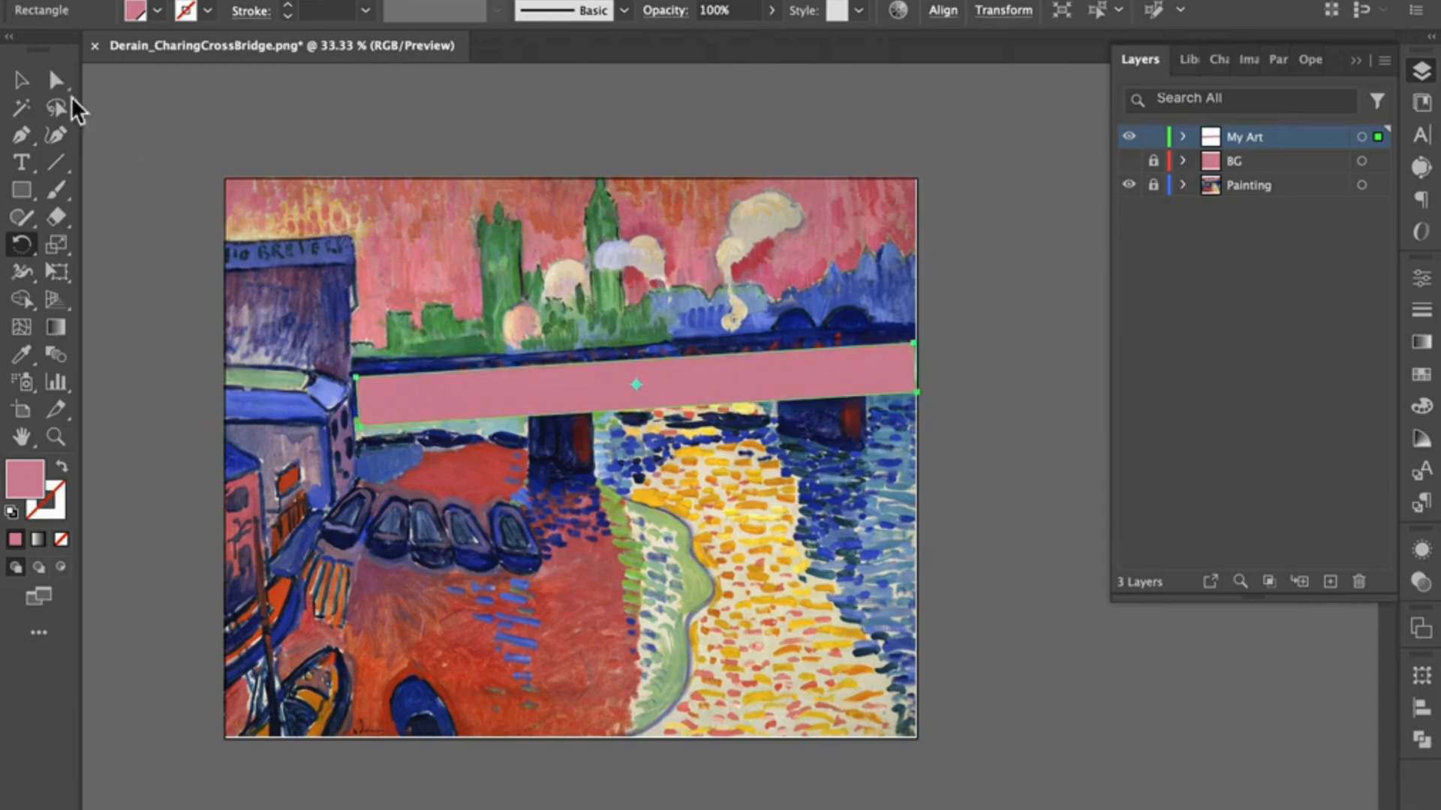
left_click(23, 81)
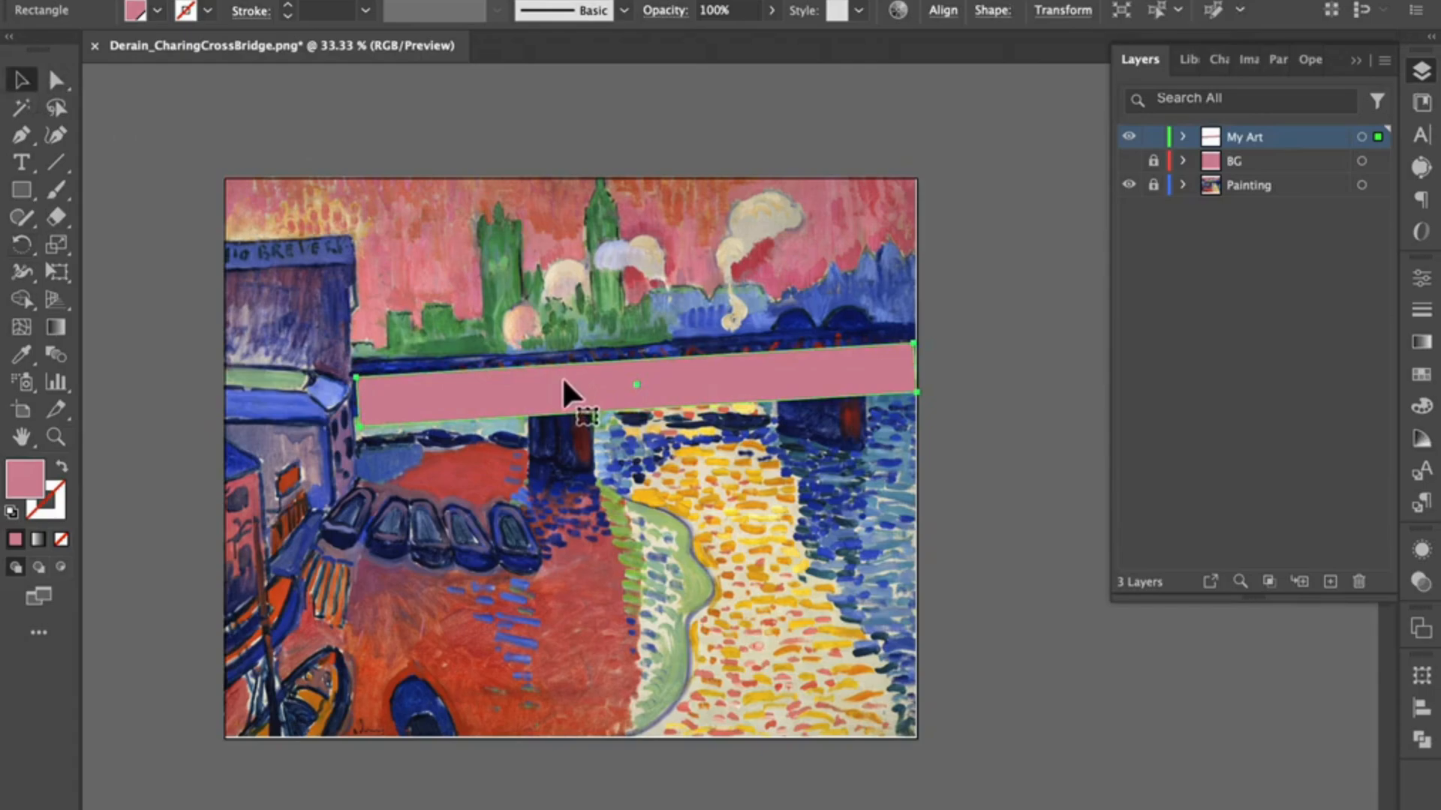
Step: Nudge the pink bridge rectangle up over the painted bridge deck and fill it with the dark blue swatch
left_click_drag(562, 377, 561, 367)
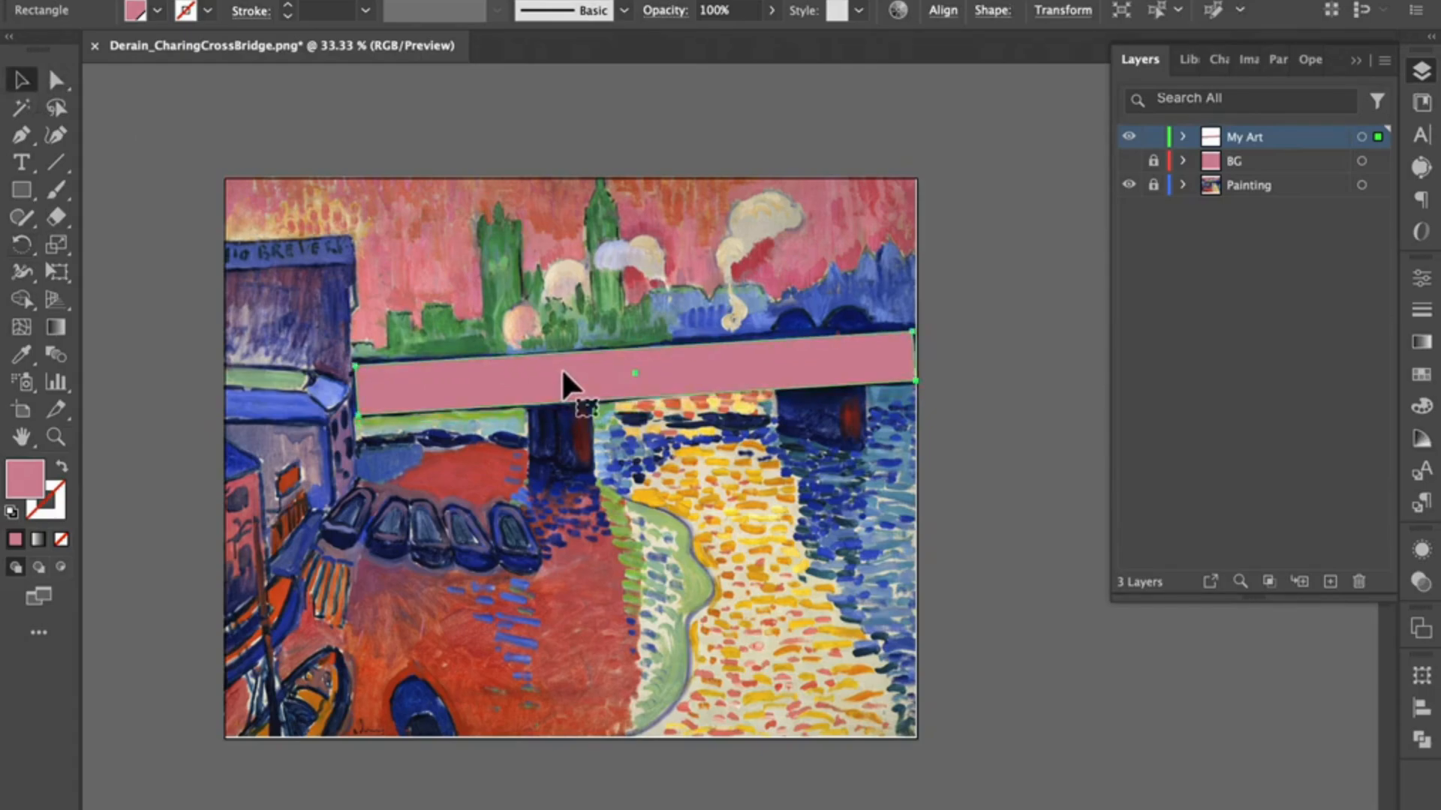
left_click(1424, 377)
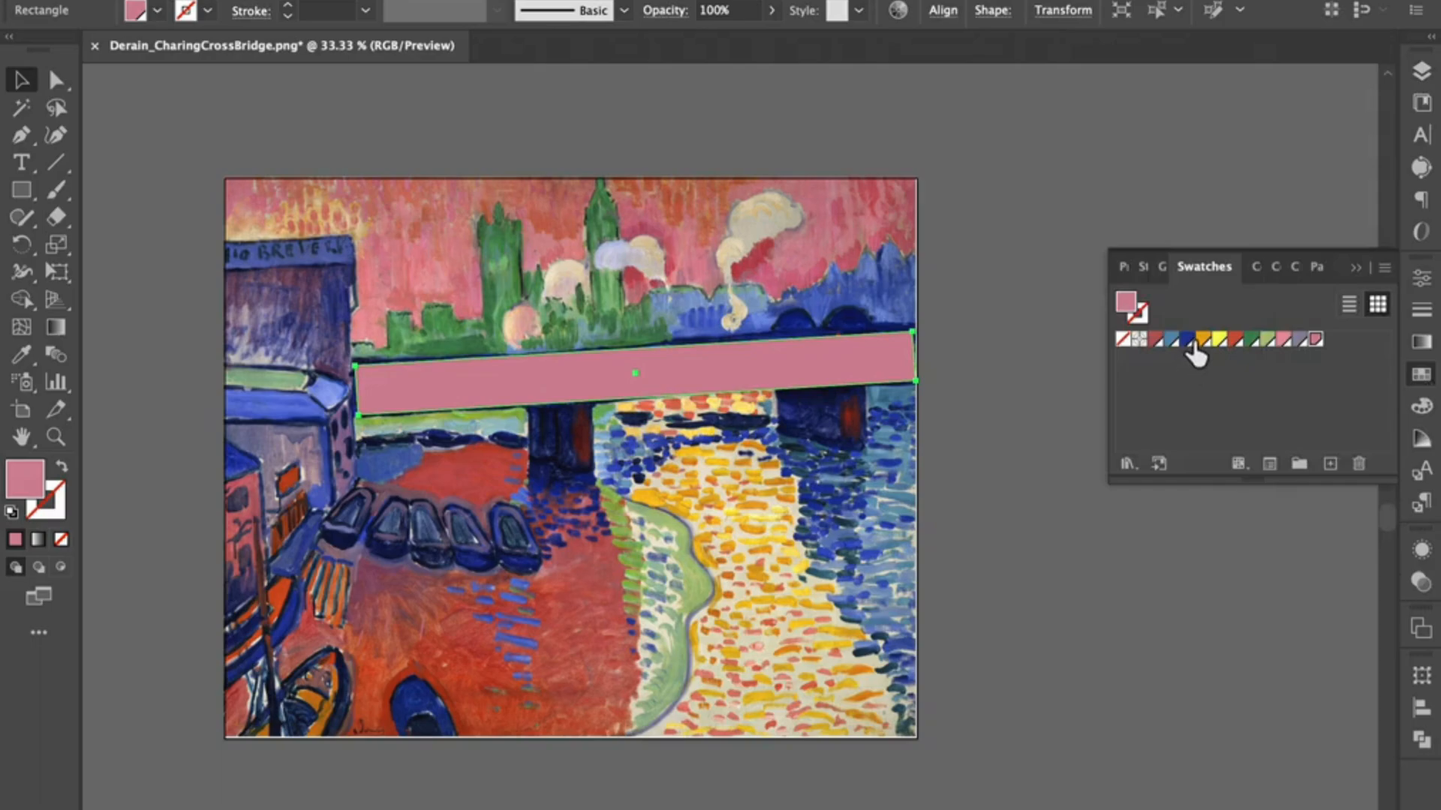
left_click(1187, 340)
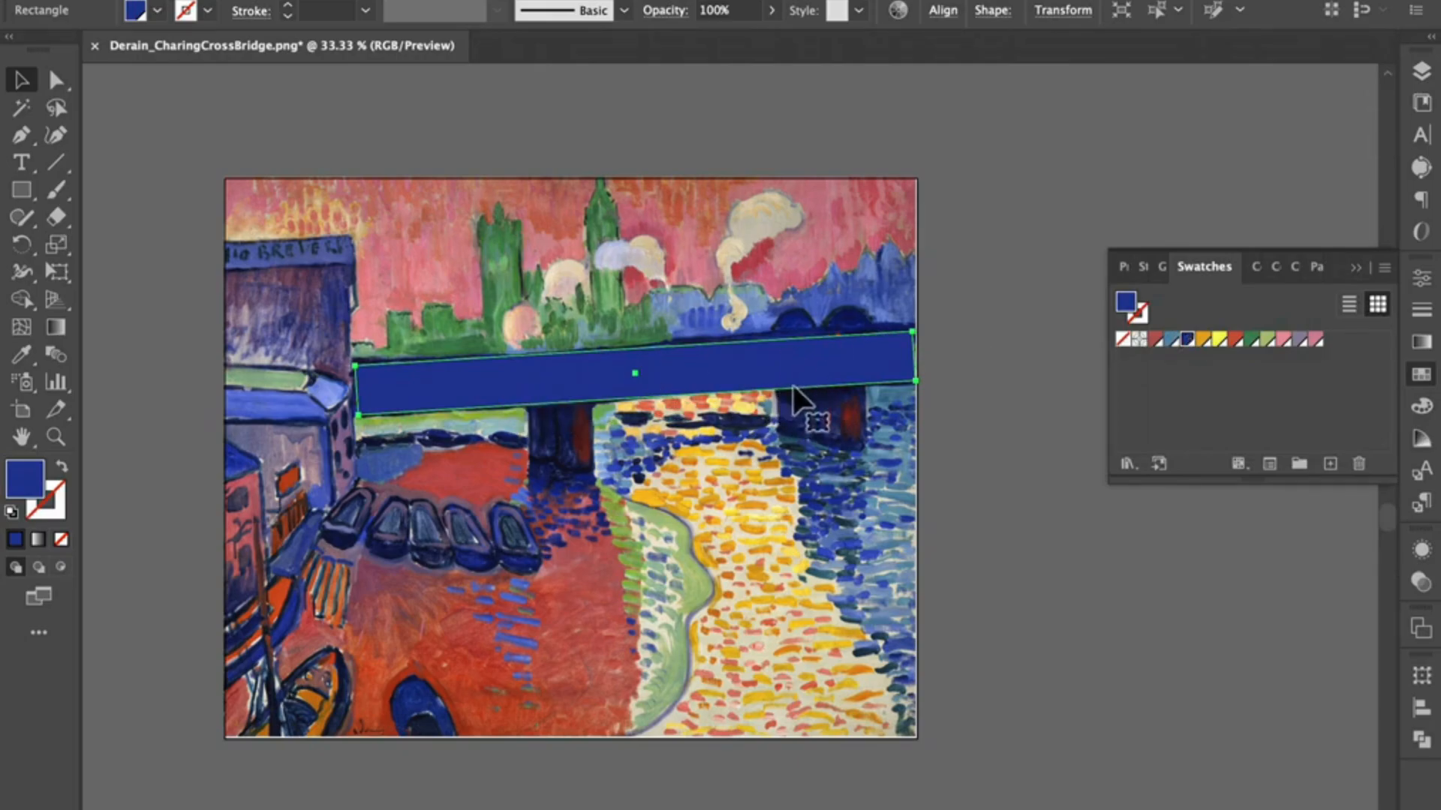
Step: Draw dark blue rectangles over the two bridge piers and the two small arches on top of the deck
left_click(25, 194)
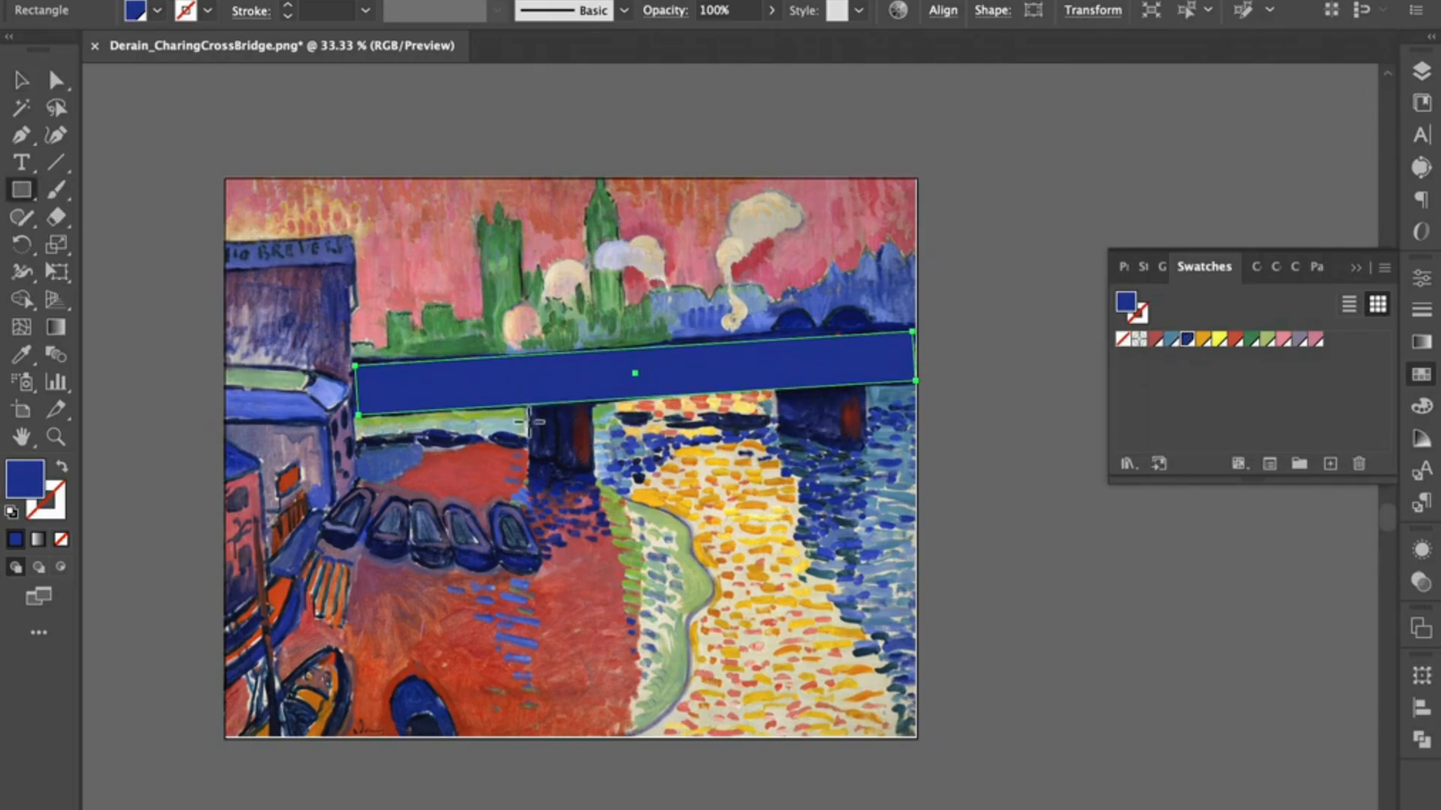
key("super+shift+a")
left_click_drag(529, 406, 591, 480)
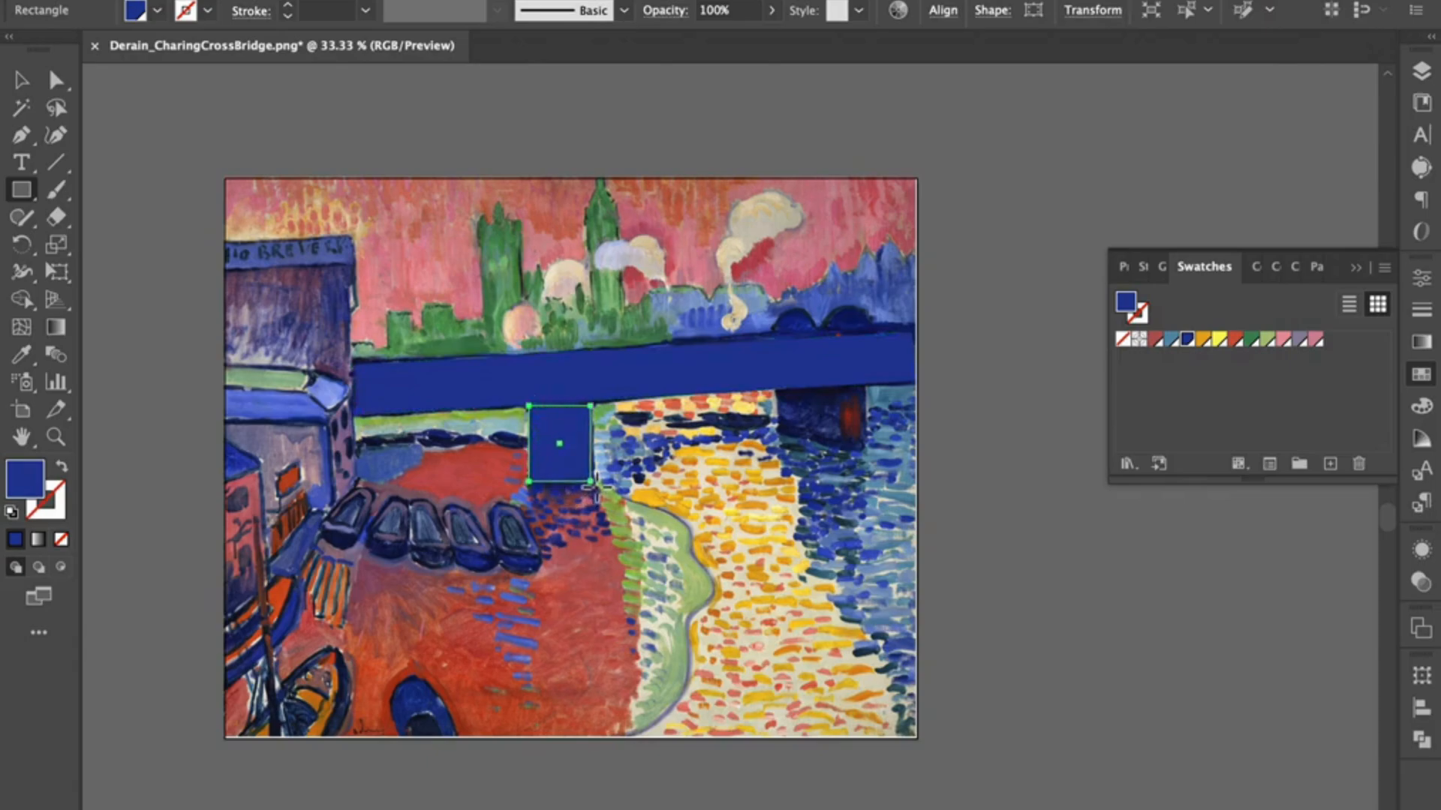
left_click_drag(777, 390, 865, 454)
mouse_move(778, 316)
left_mouse_down()
mouse_move(805, 336)
mouse_move(881, 343)
left_mouse_up()
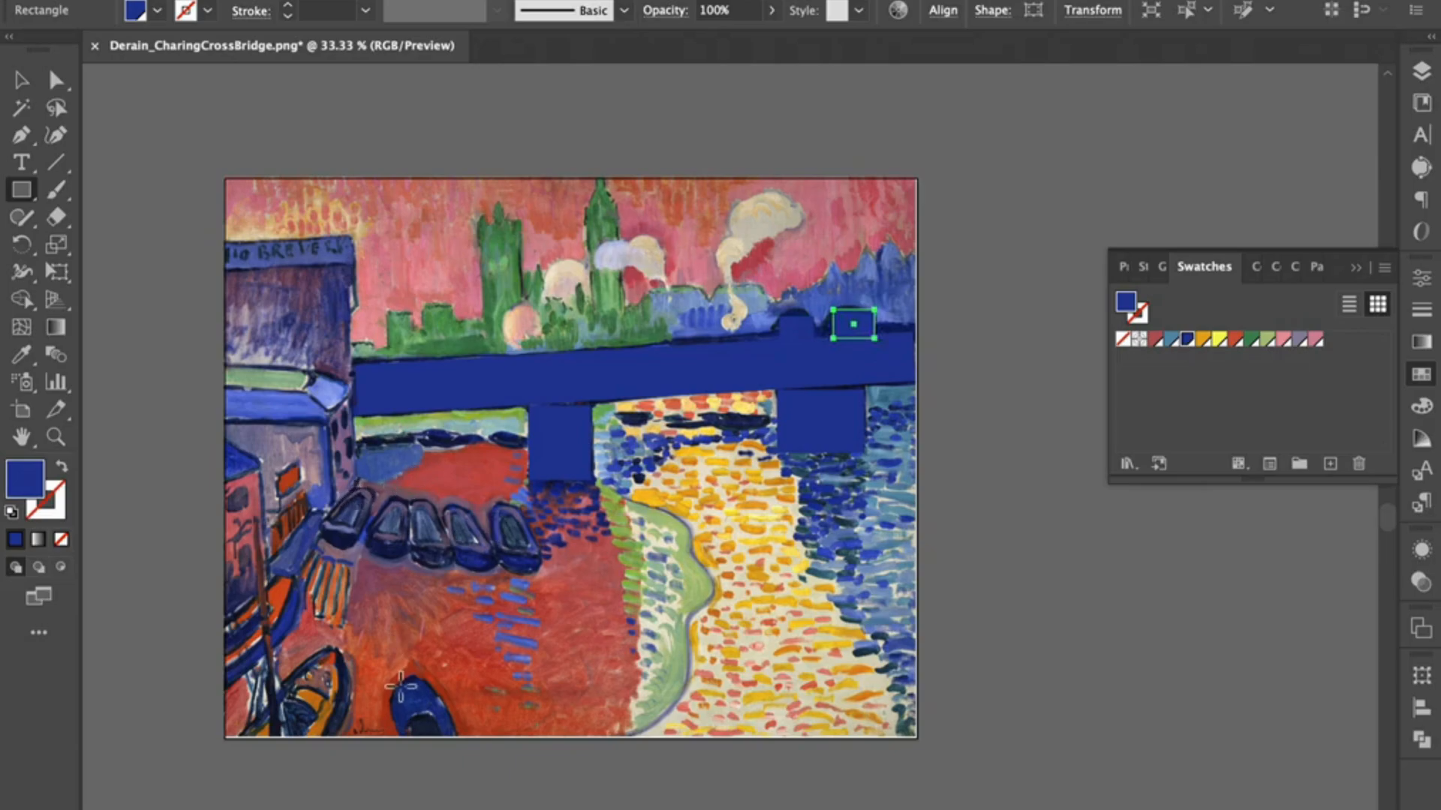
Step: Draw a dark blue rectangle over the lone boat at the painting's lower edge and rotate it counterclockwise to match the boat
left_click_drag(394, 680, 429, 764)
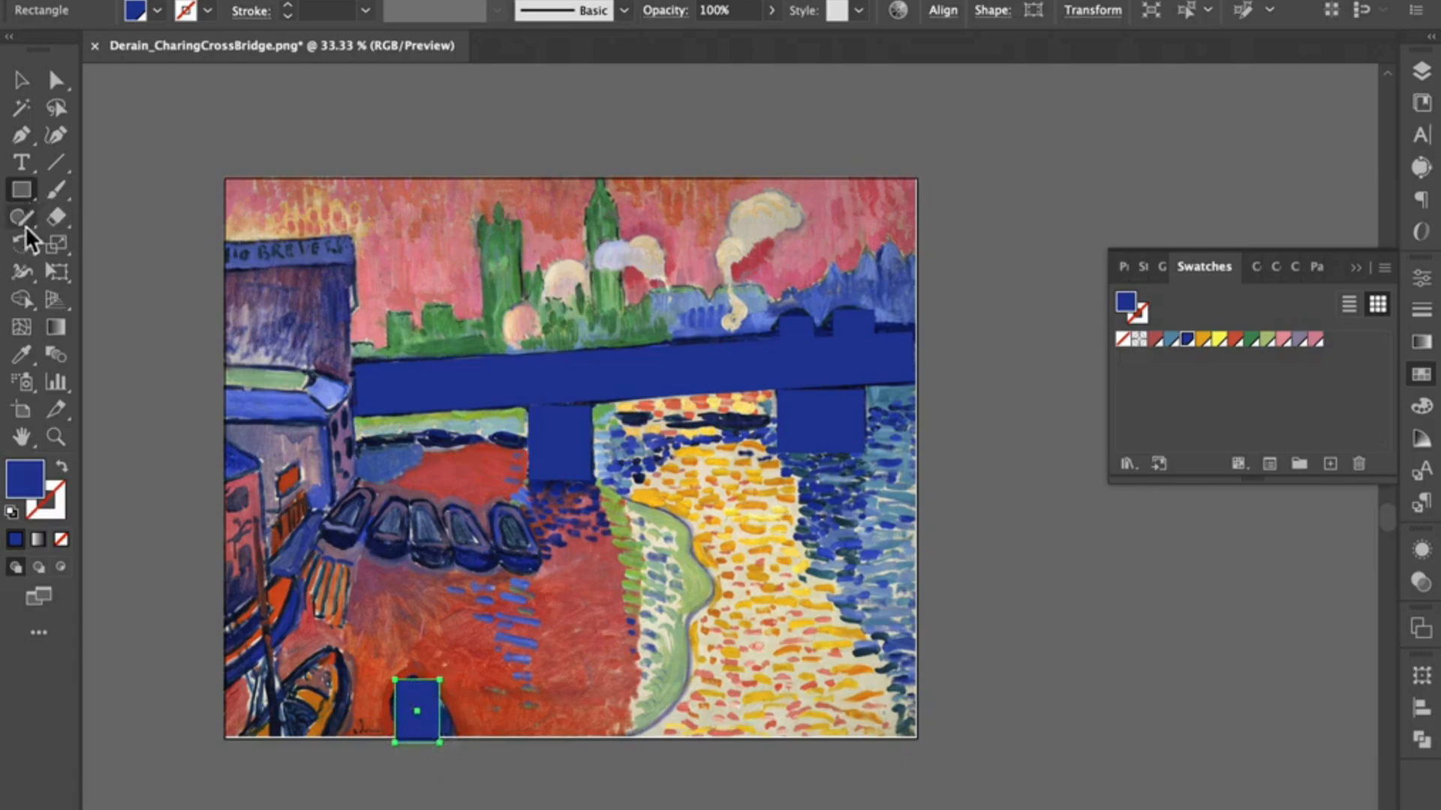
key("super+shift+a")
left_click(21, 79)
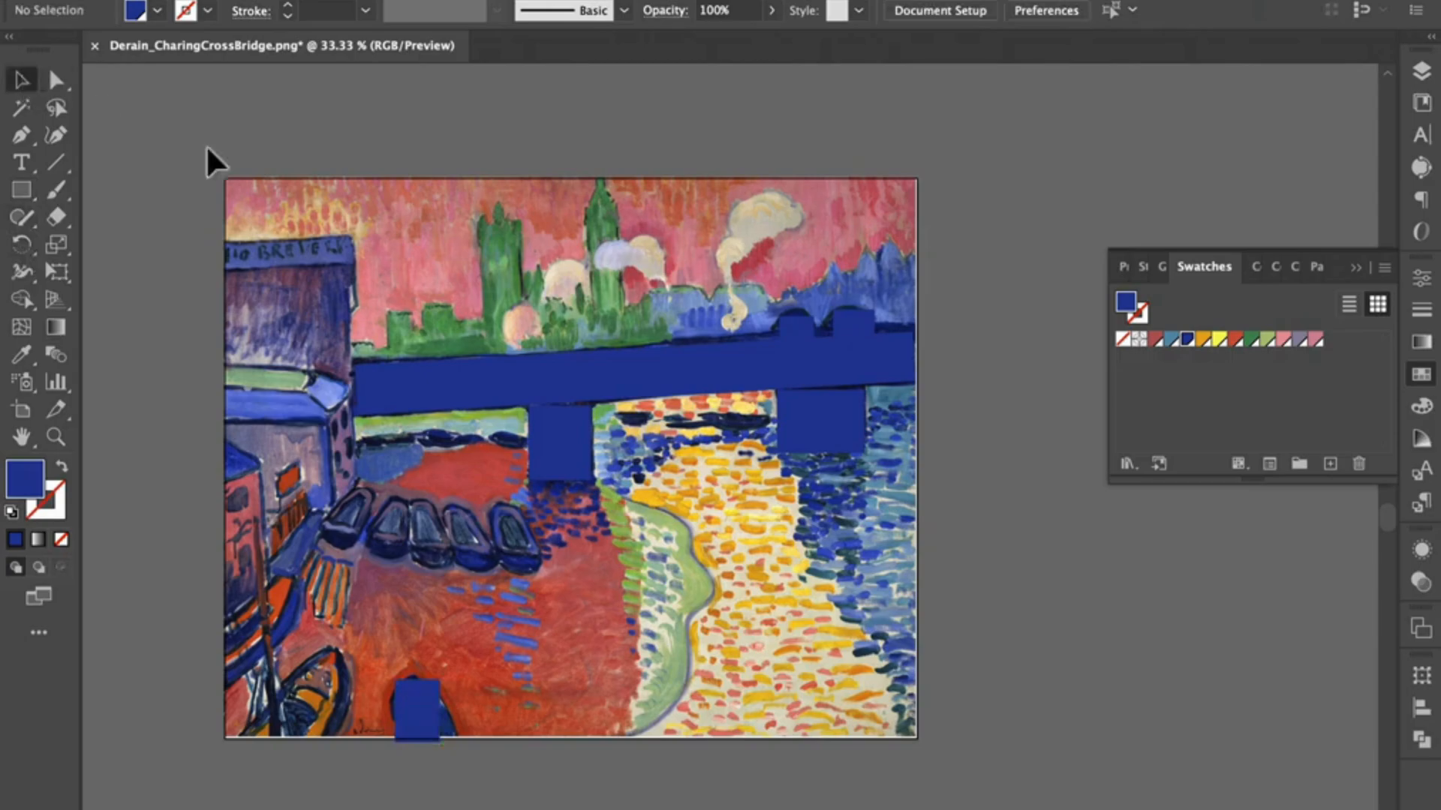
left_click(419, 706)
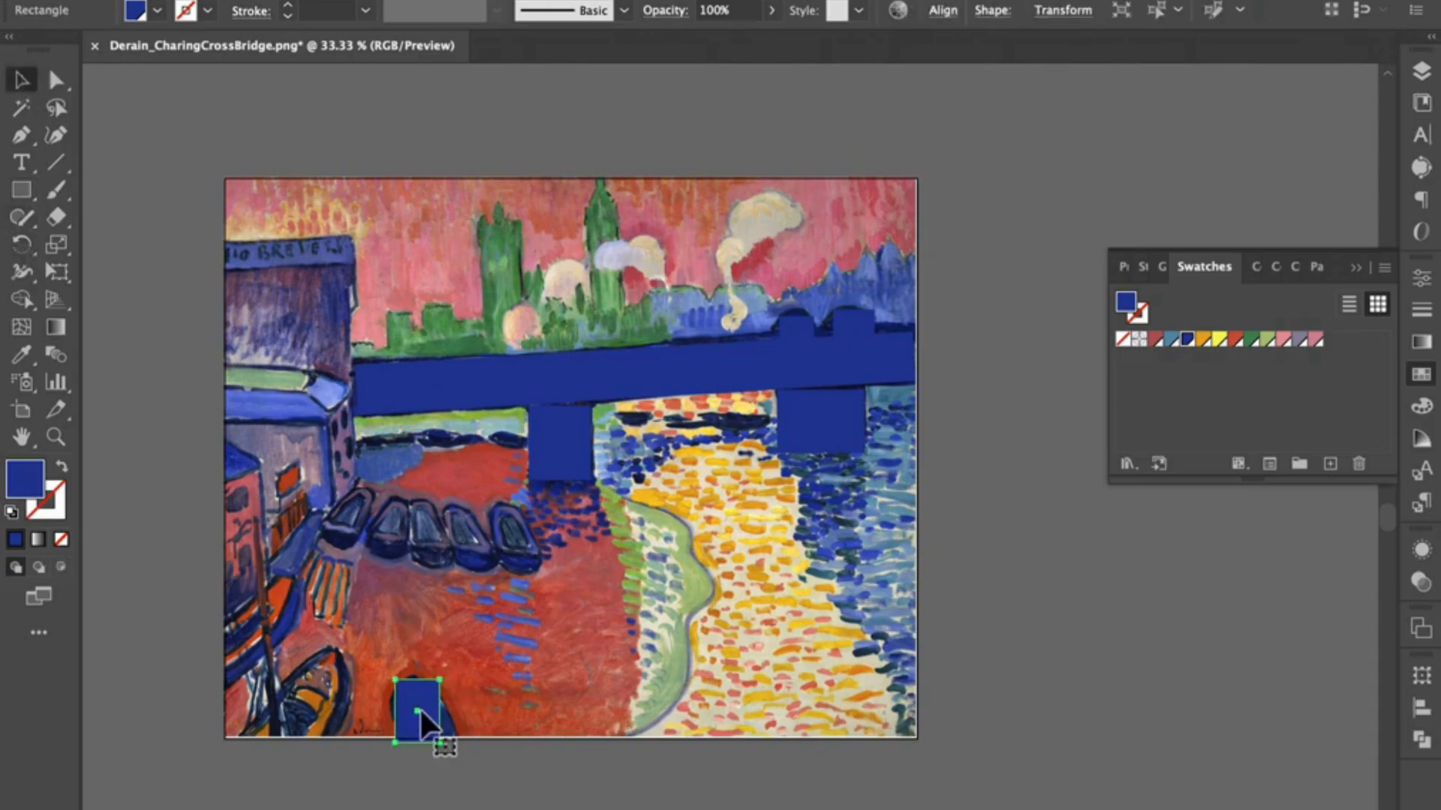
left_click(23, 244)
left_click_drag(453, 674, 425, 657)
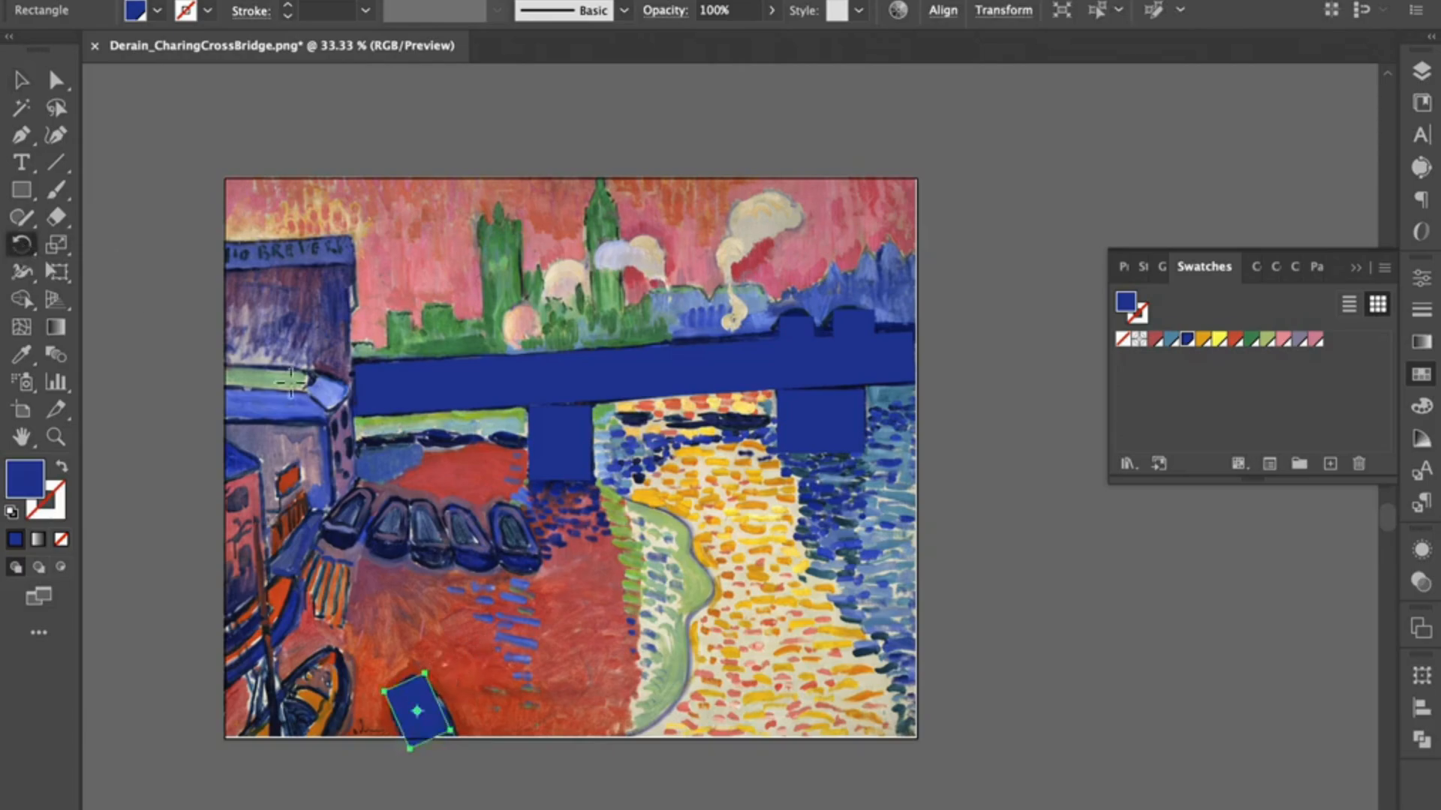
Step: Draw a dark blue rectangle tilted counterclockwise over the rightmost boat in the row and copy it onto the other four boats
left_click(21, 189)
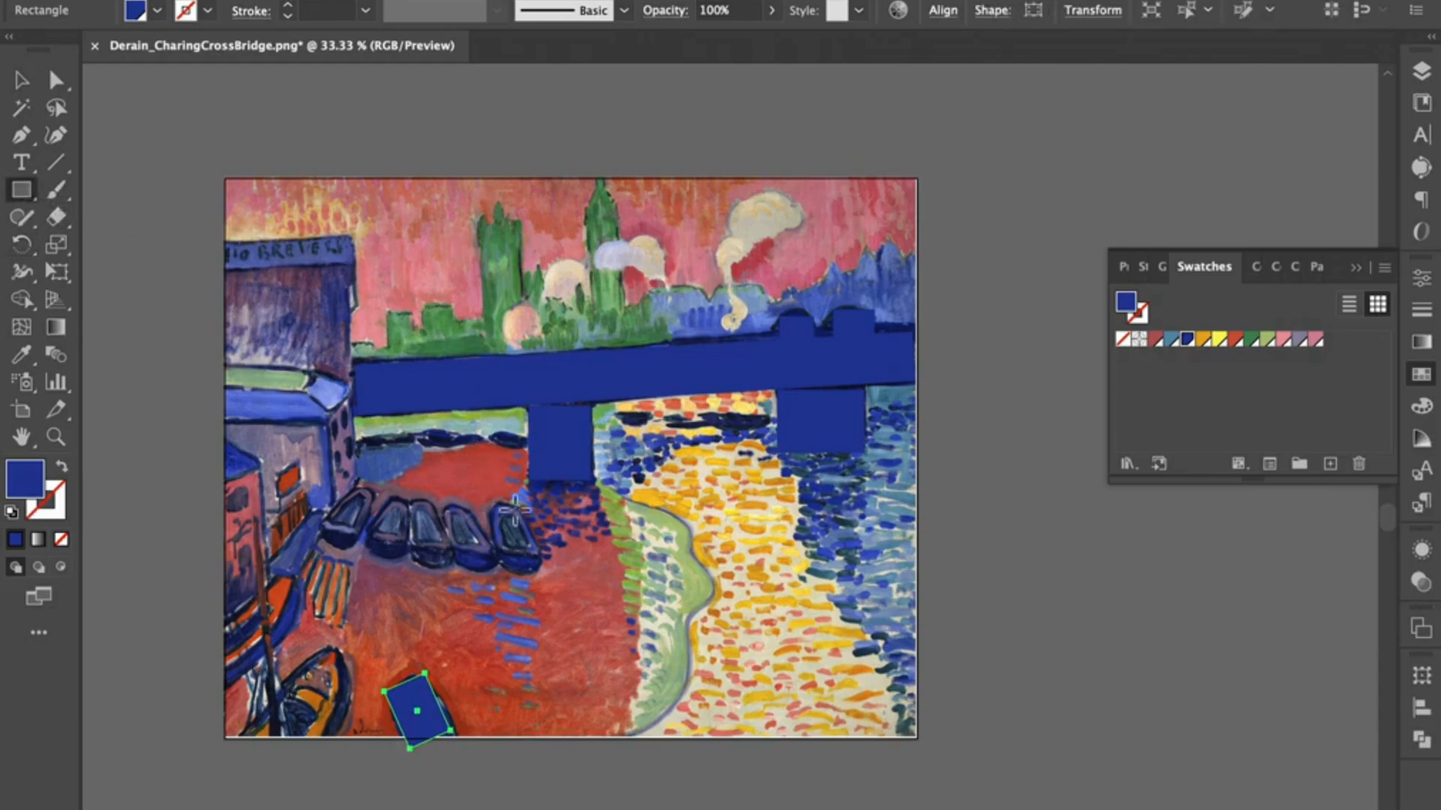
left_click_drag(495, 505, 530, 573)
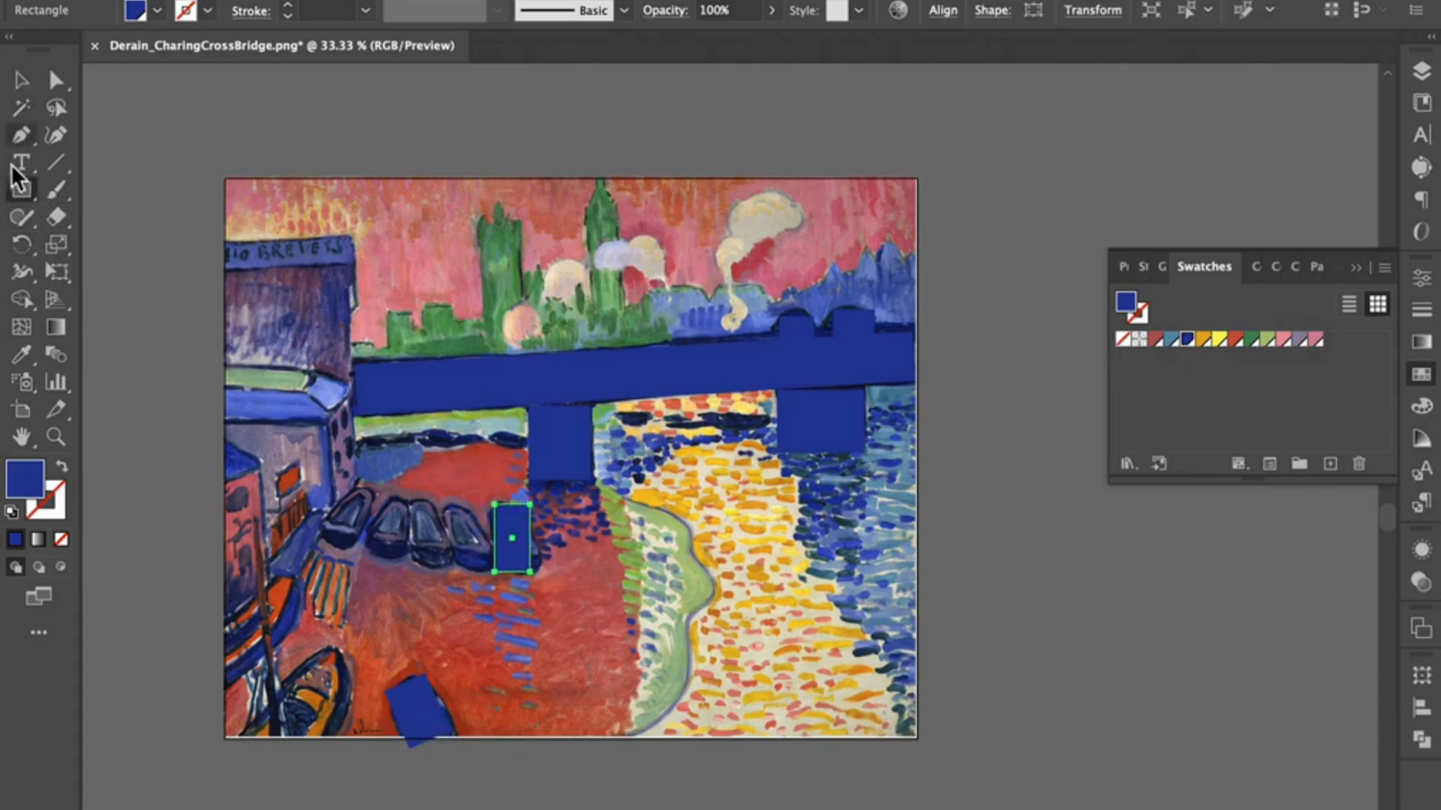
left_click(19, 251)
left_click_drag(544, 499, 516, 488)
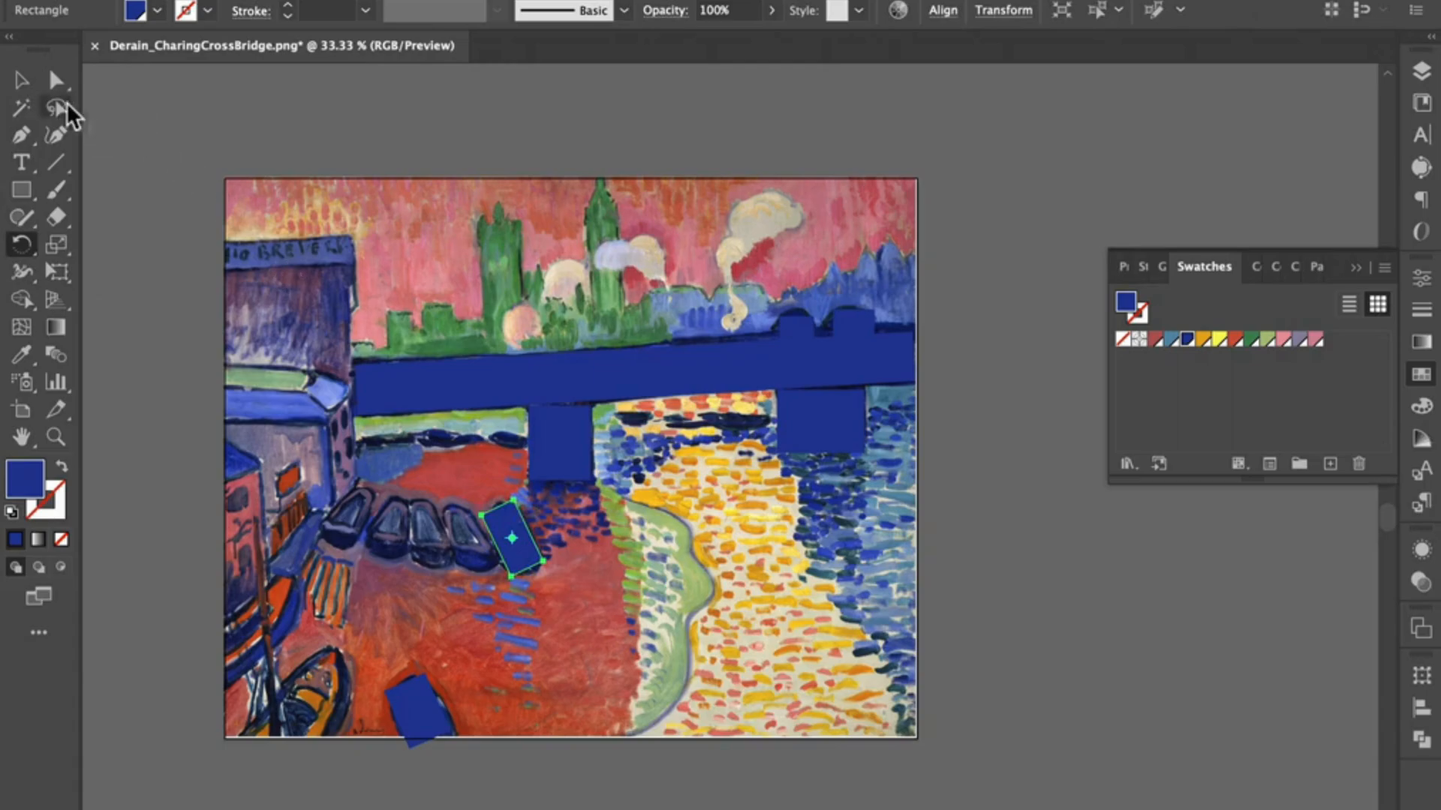
left_click(21, 82)
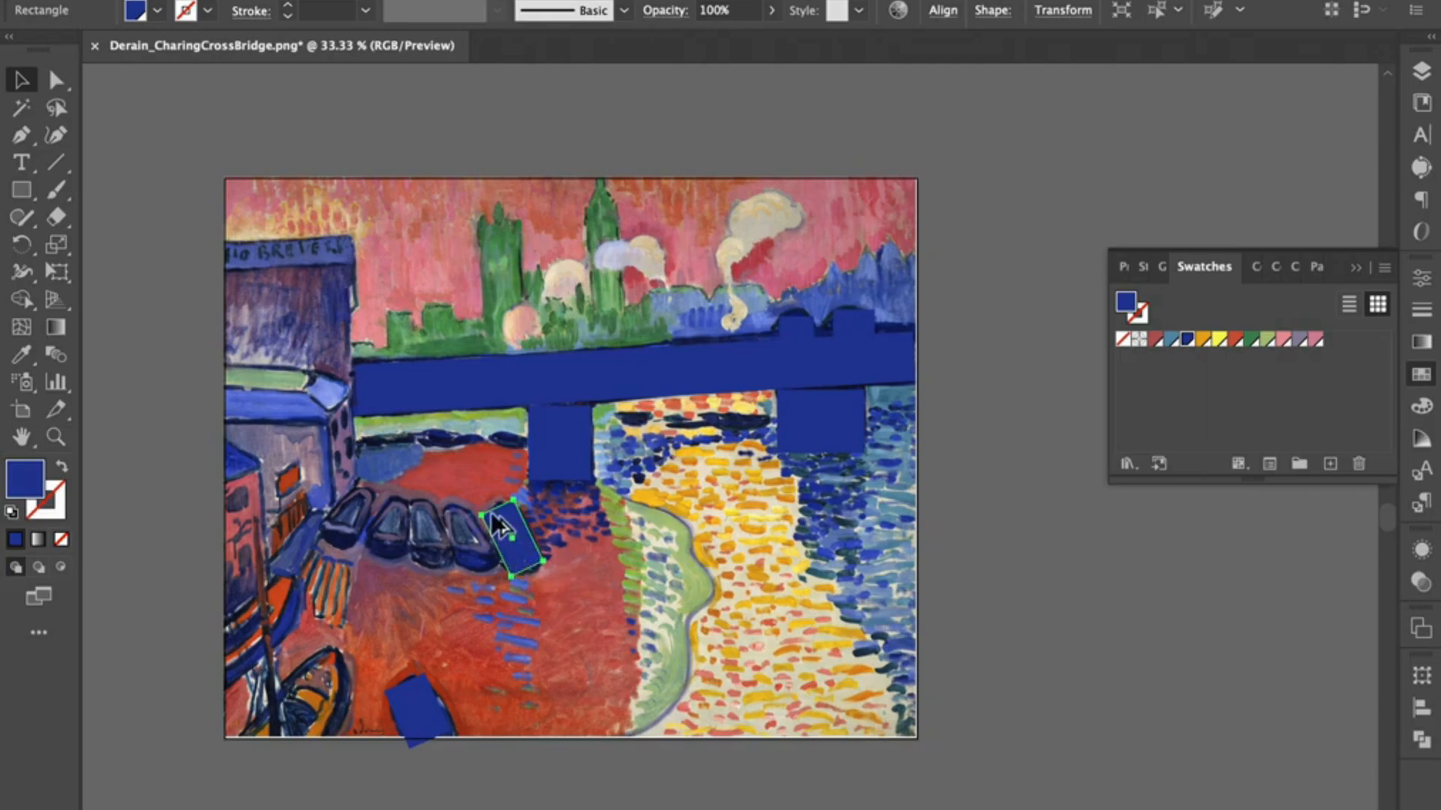
left_click_drag(518, 559, 355, 533)
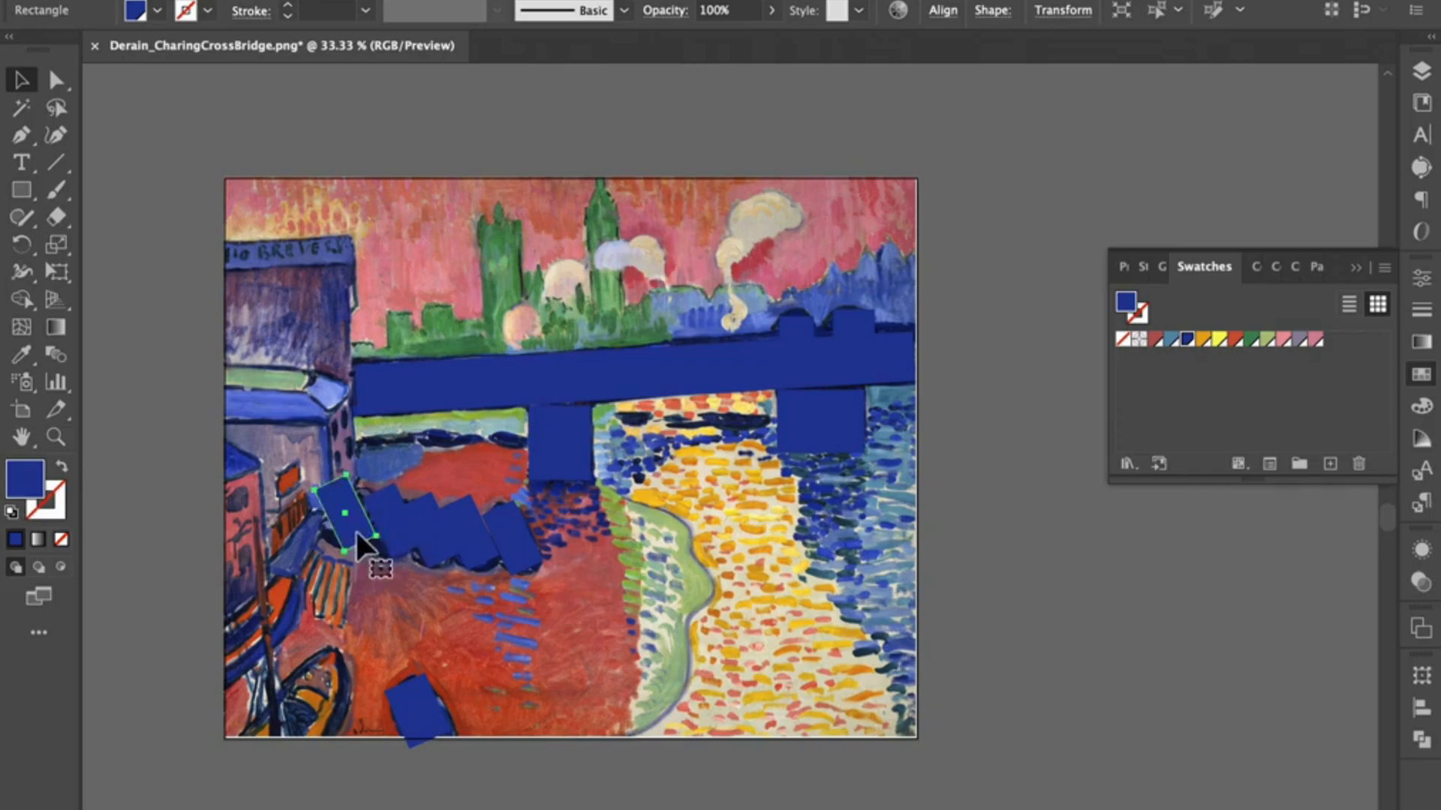
Step: Rotate the two leftmost boat rectangles in the row clockwise so they lean right like the painted boats
left_click(21, 244)
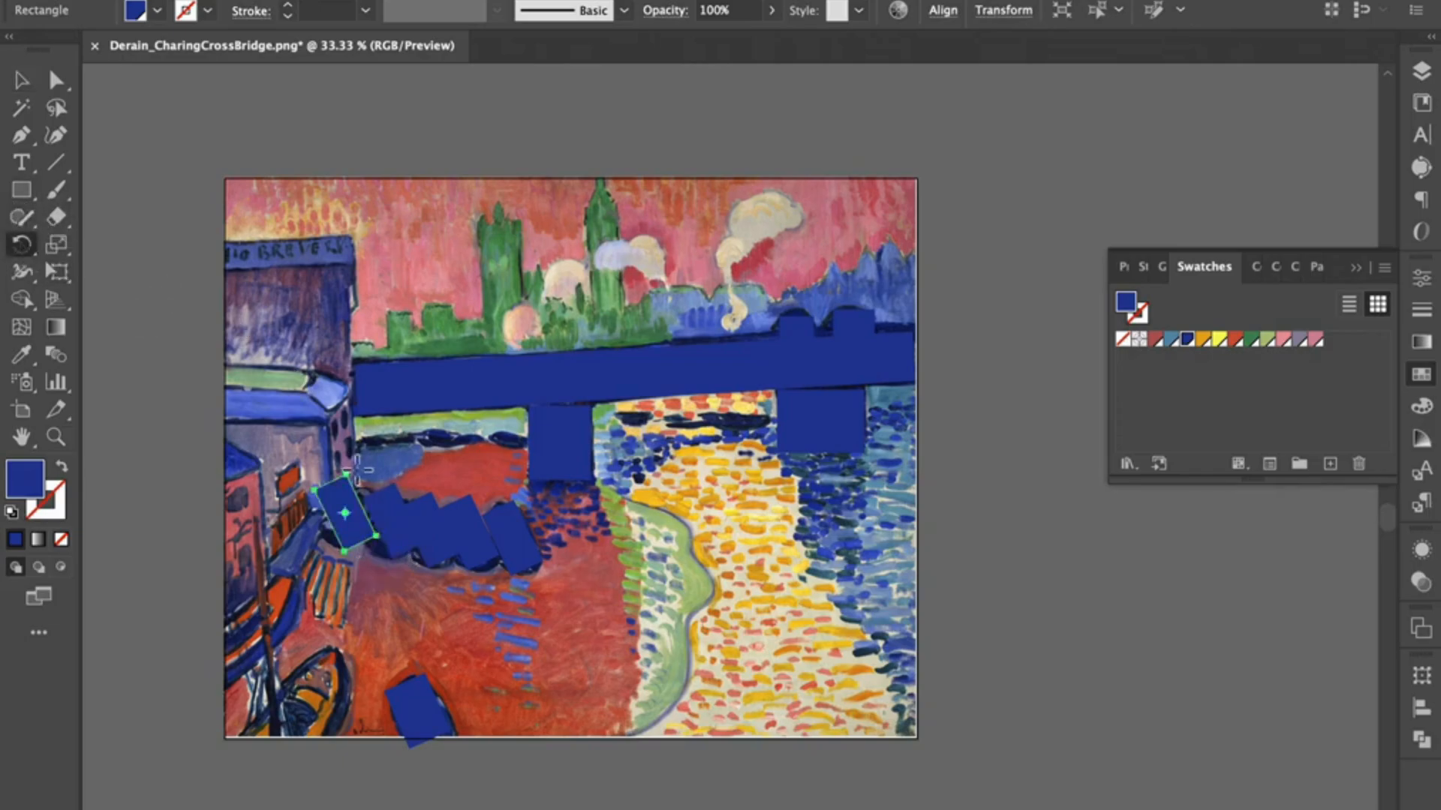
left_click_drag(362, 462, 391, 529)
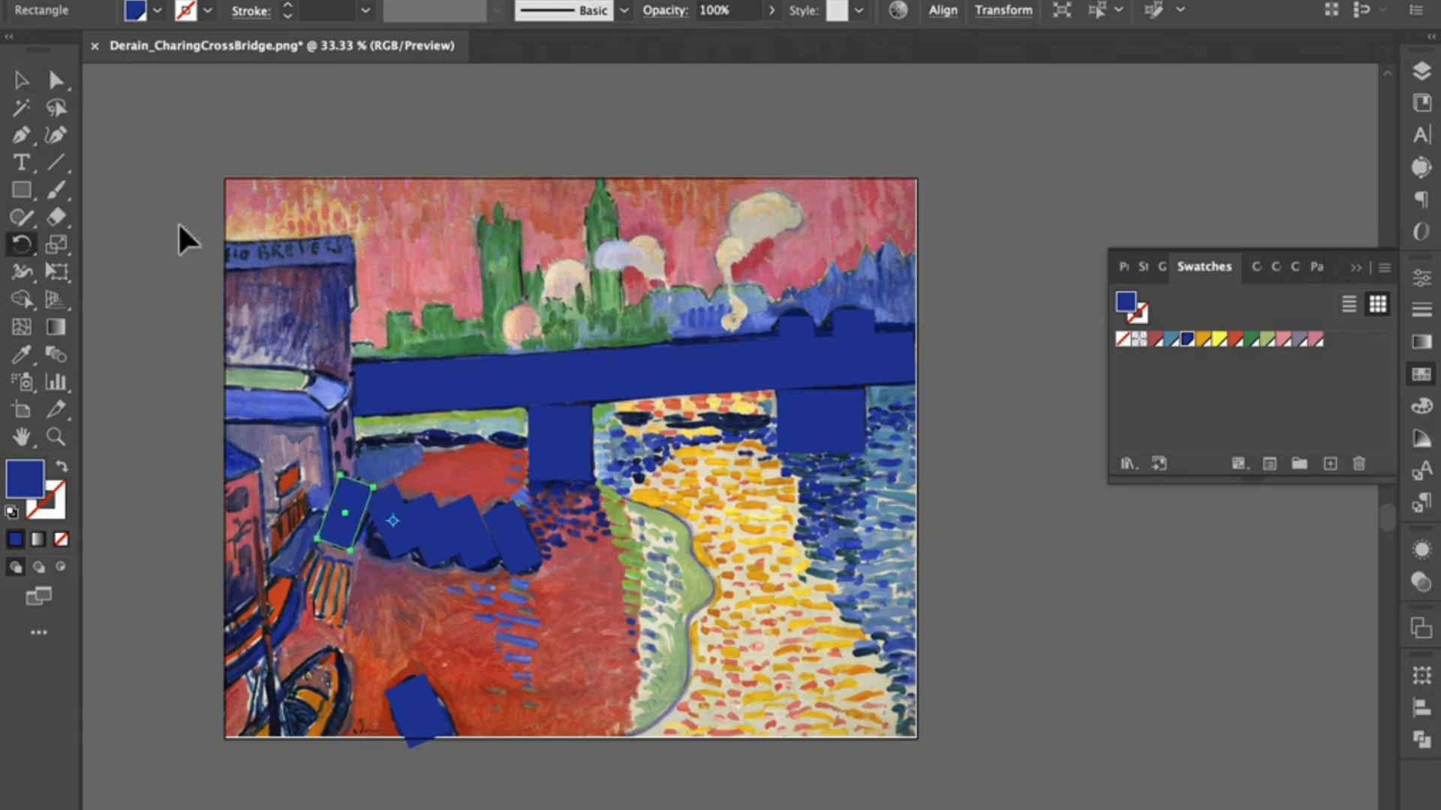
left_click(21, 79)
left_click(388, 518)
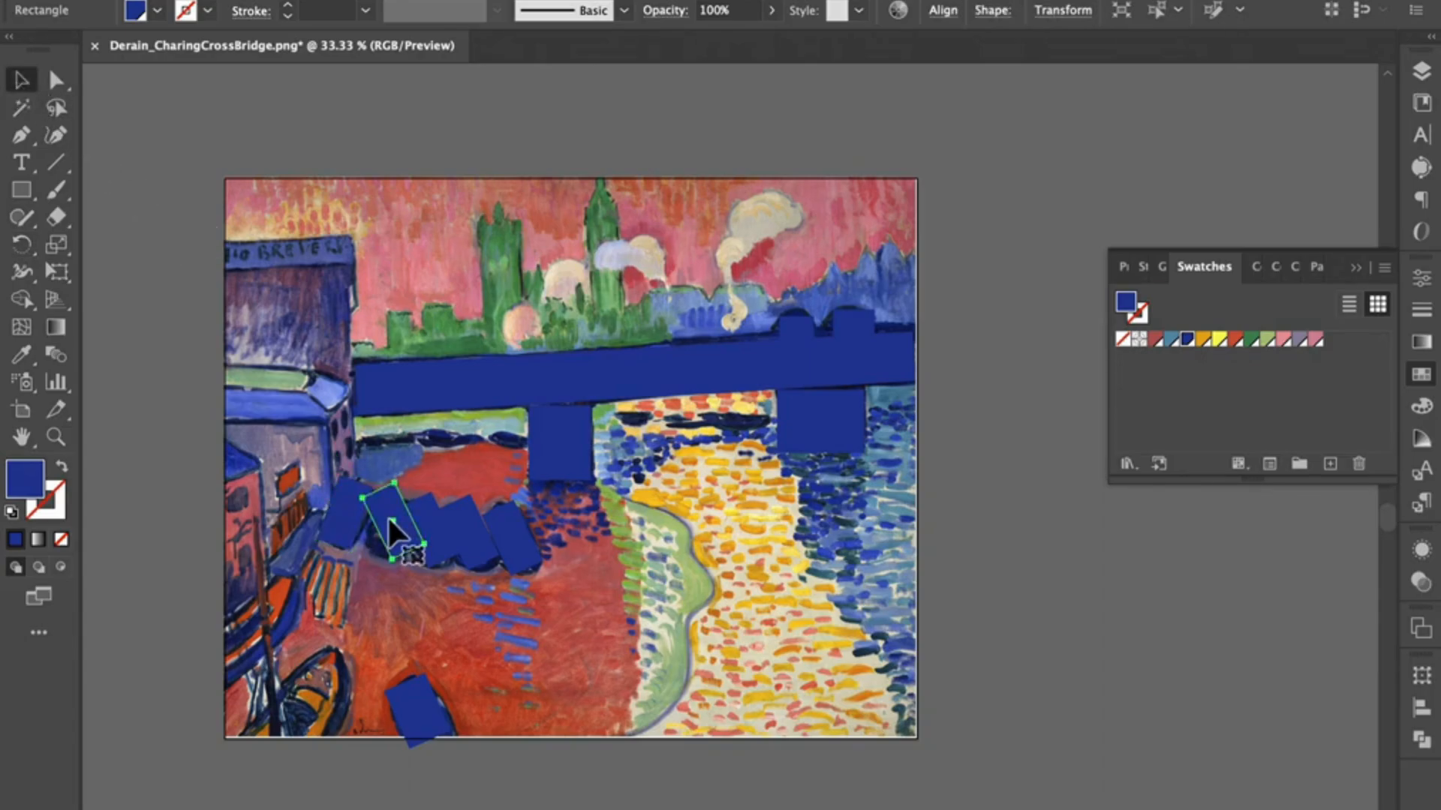
left_click(29, 242)
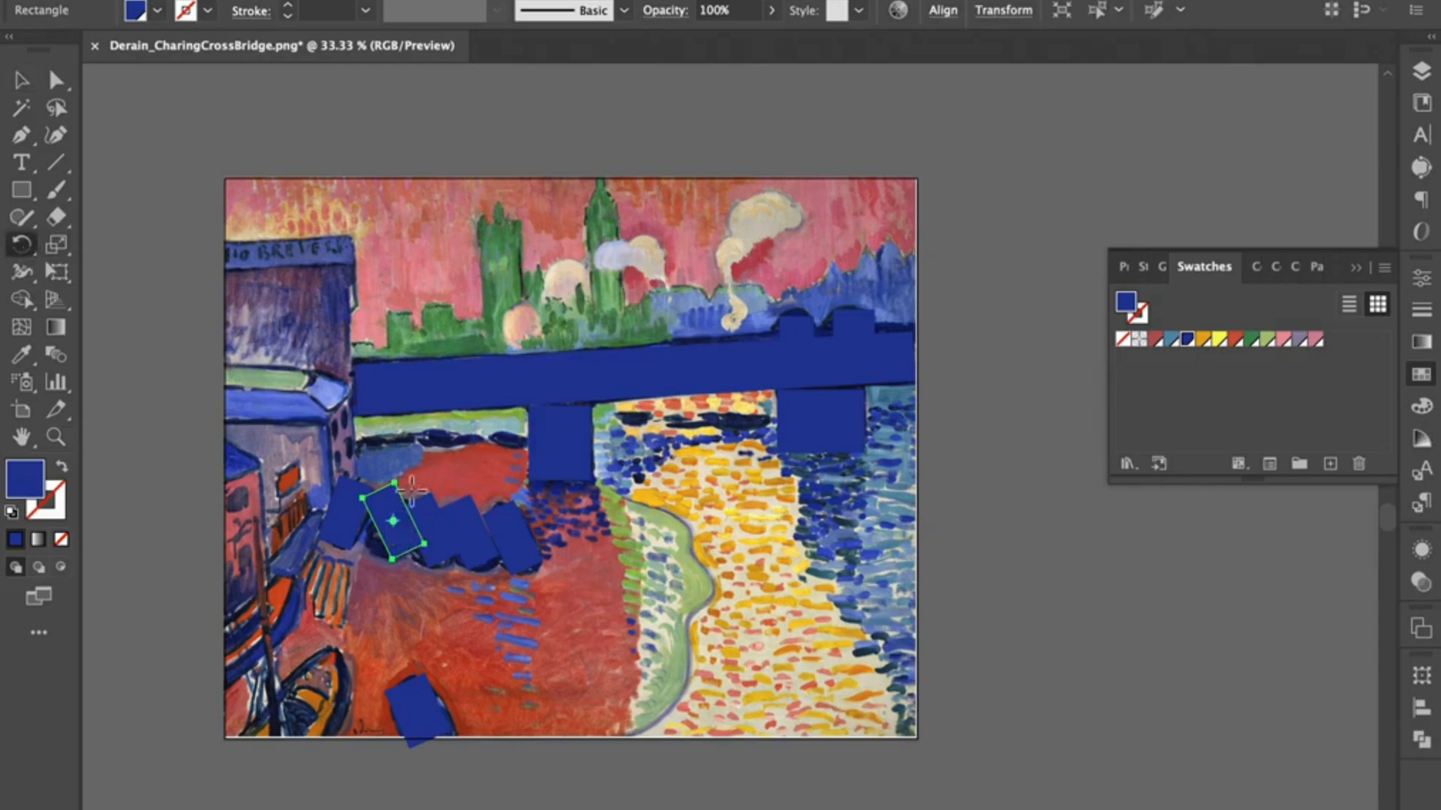
left_click_drag(406, 477, 426, 482)
Step: Rotate the third and fourth boat rectangles clockwise, leaning the third slightly right and setting the fourth upright
left_click(21, 81)
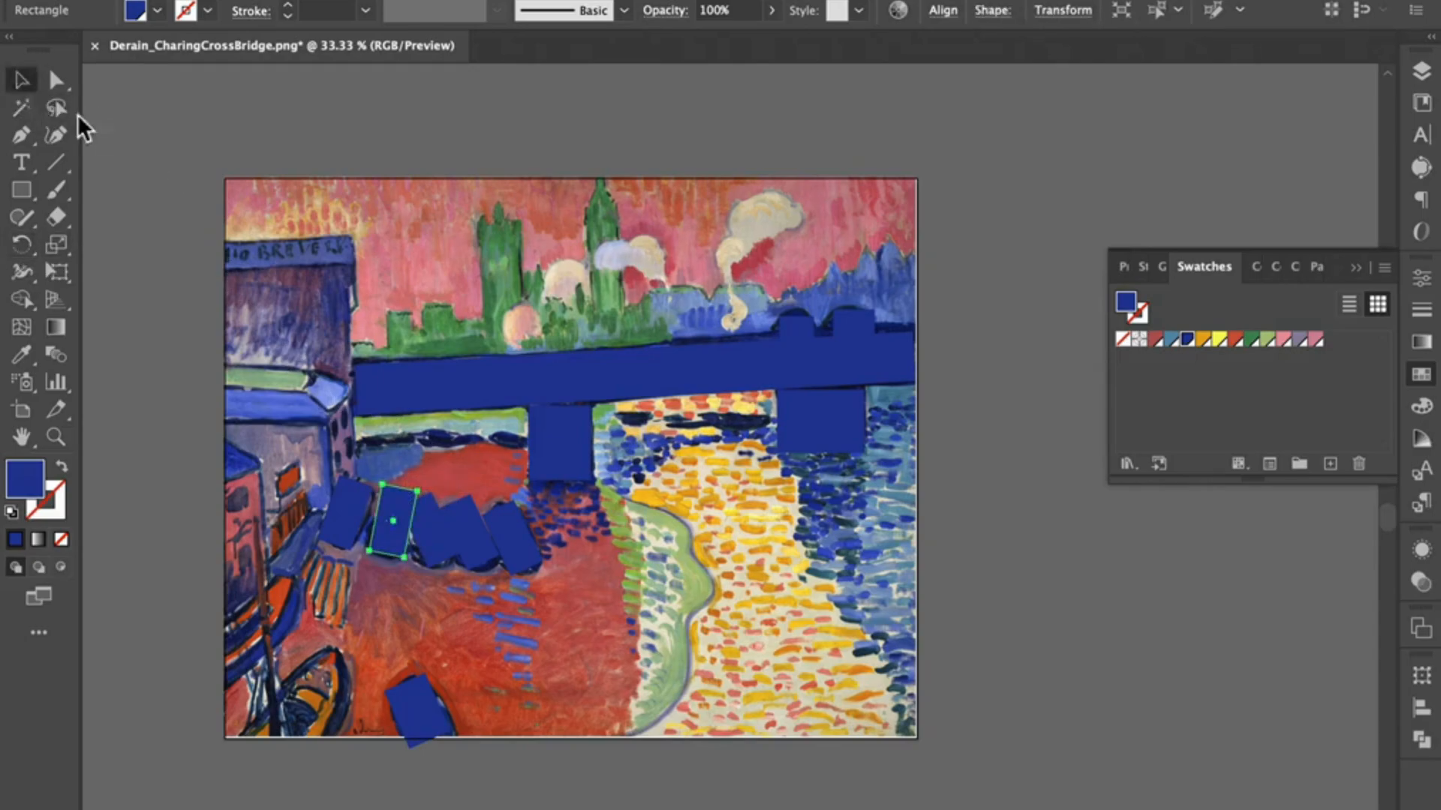
left_click(439, 547)
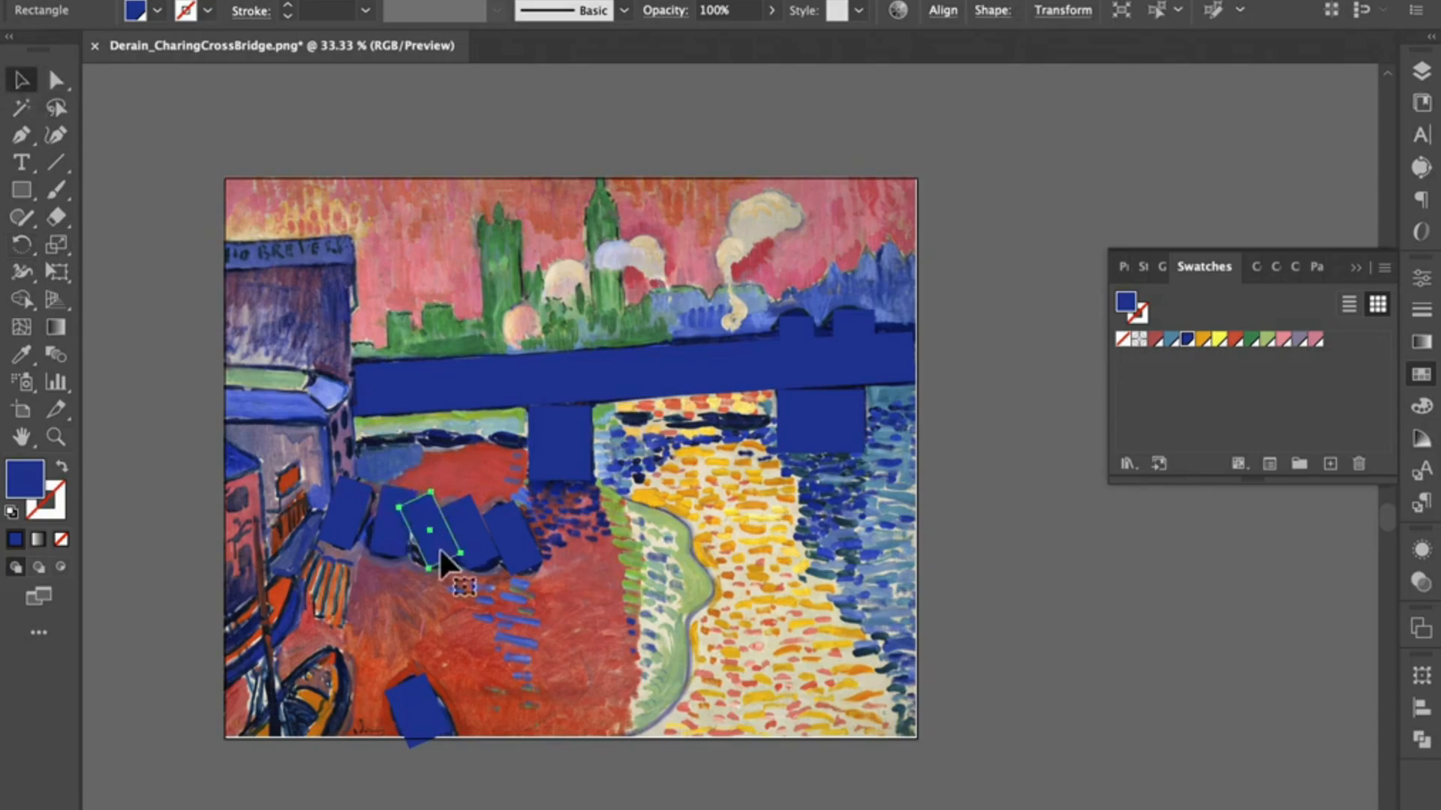
left_click(25, 246)
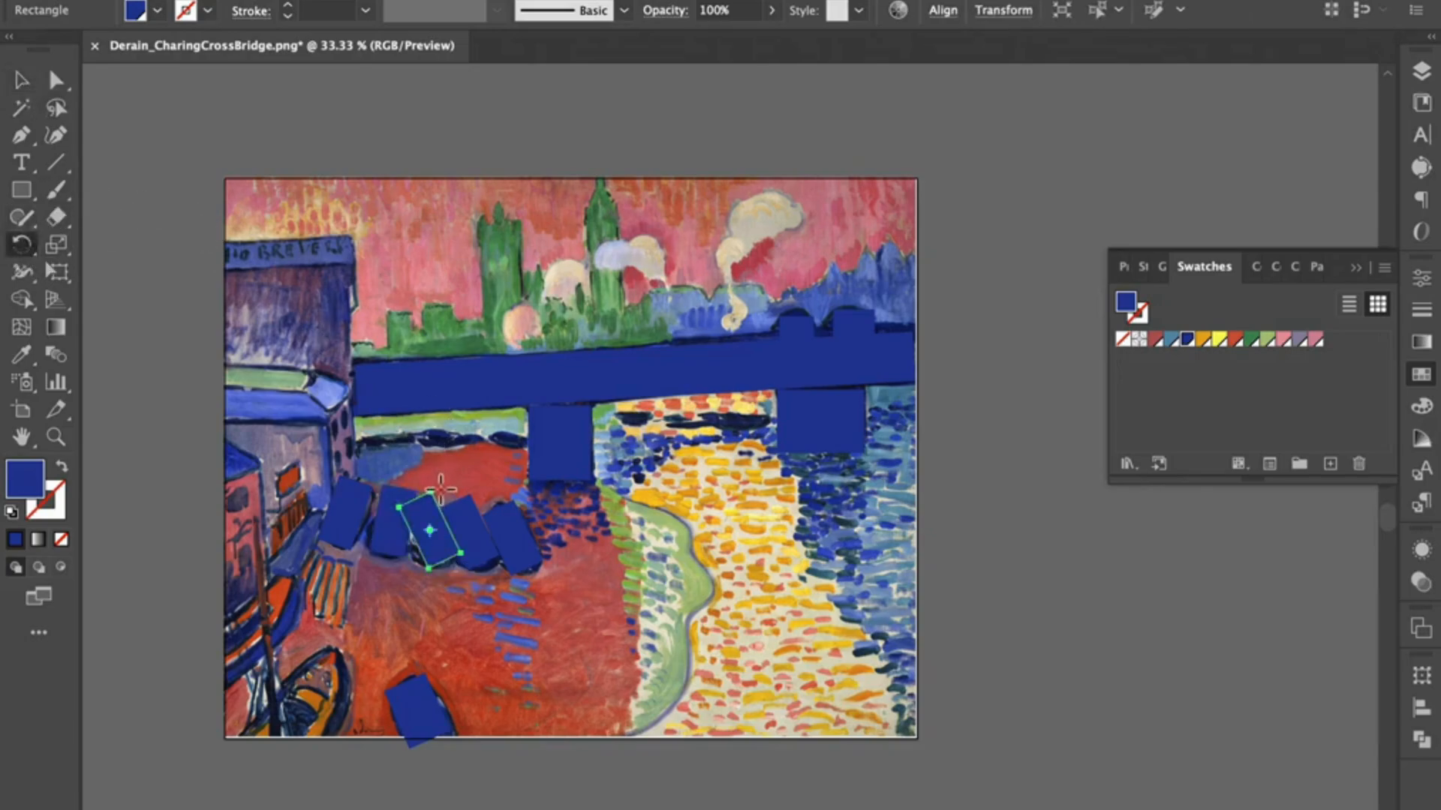
left_click_drag(439, 484, 465, 496)
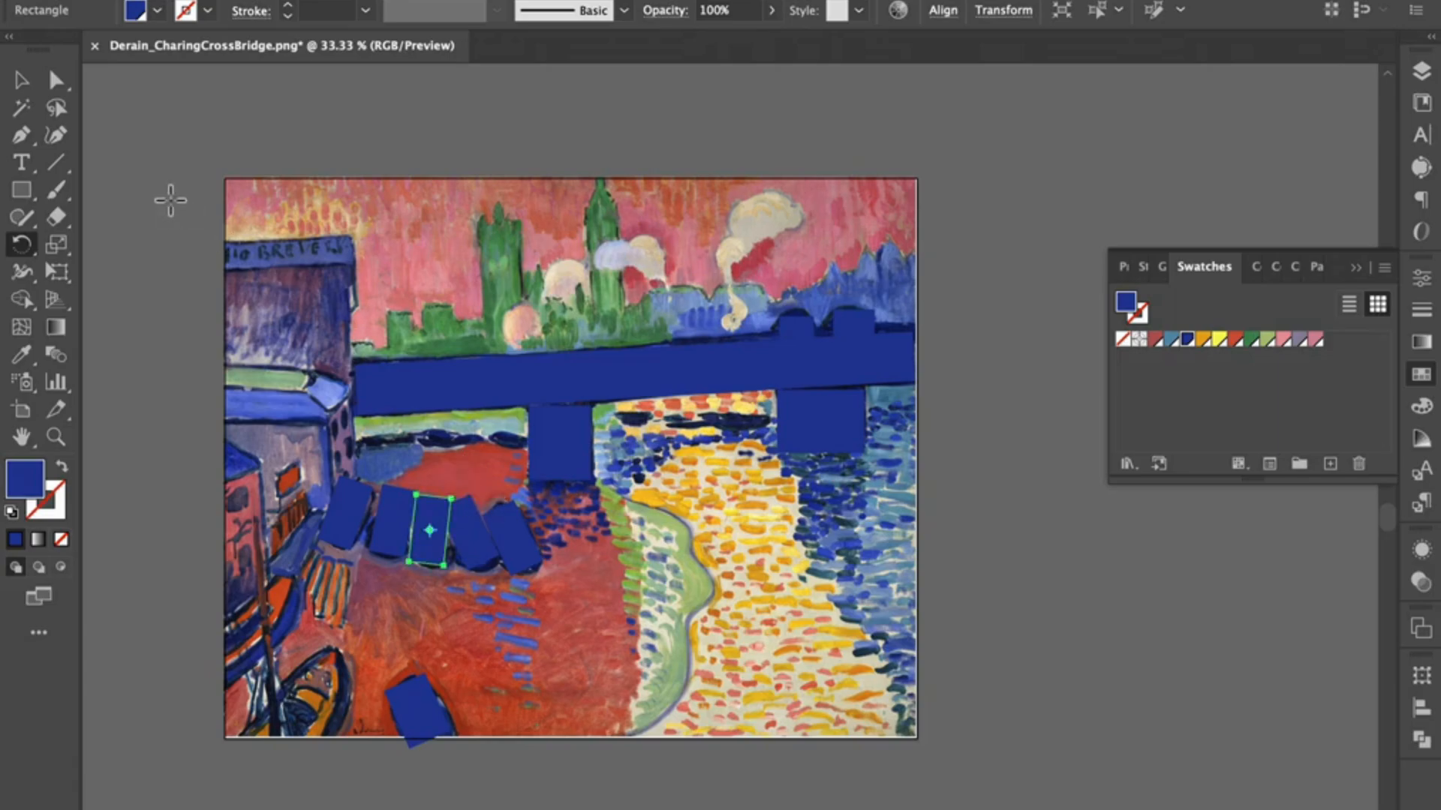
key("v")
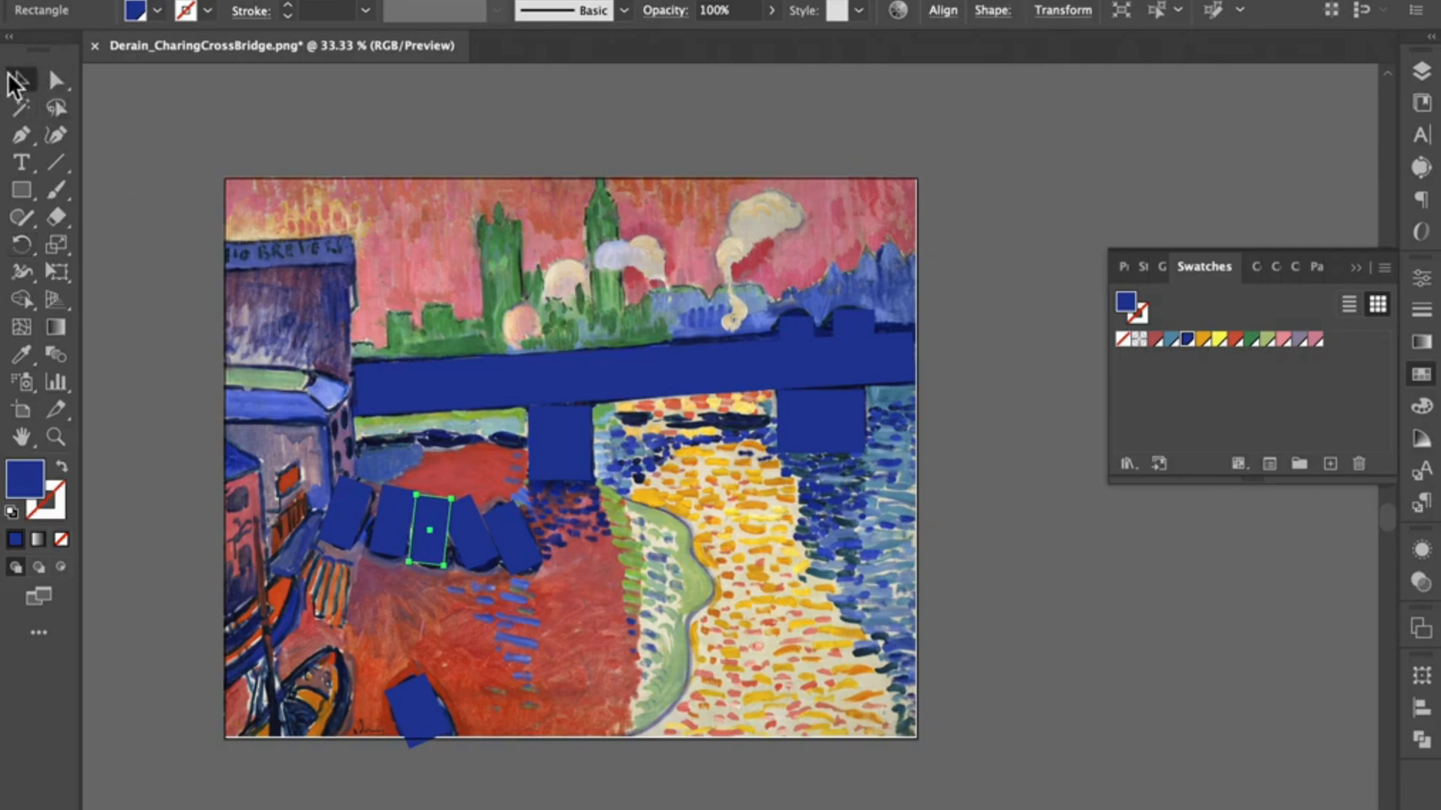
left_click(475, 531)
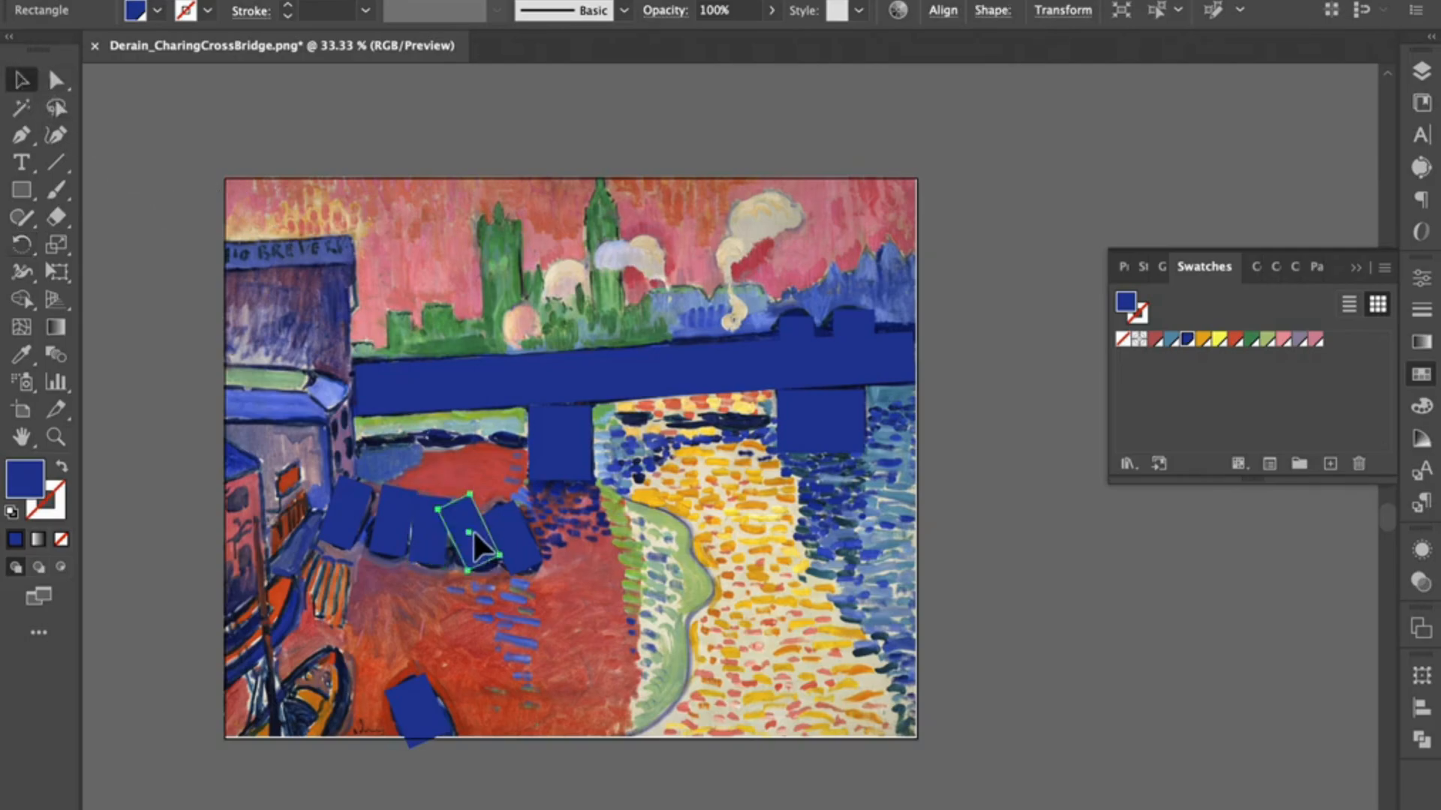
key("r")
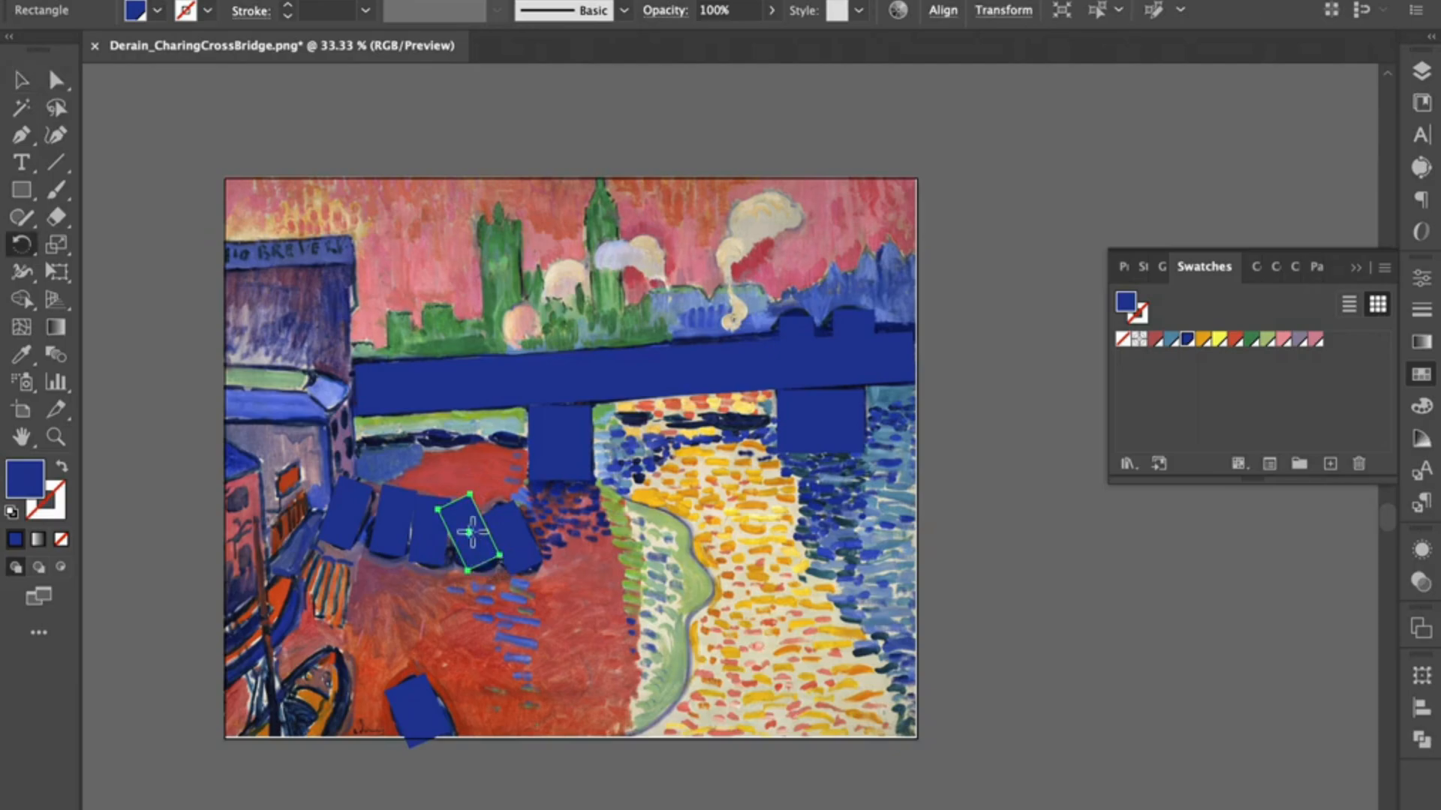
left_click_drag(476, 486, 487, 487)
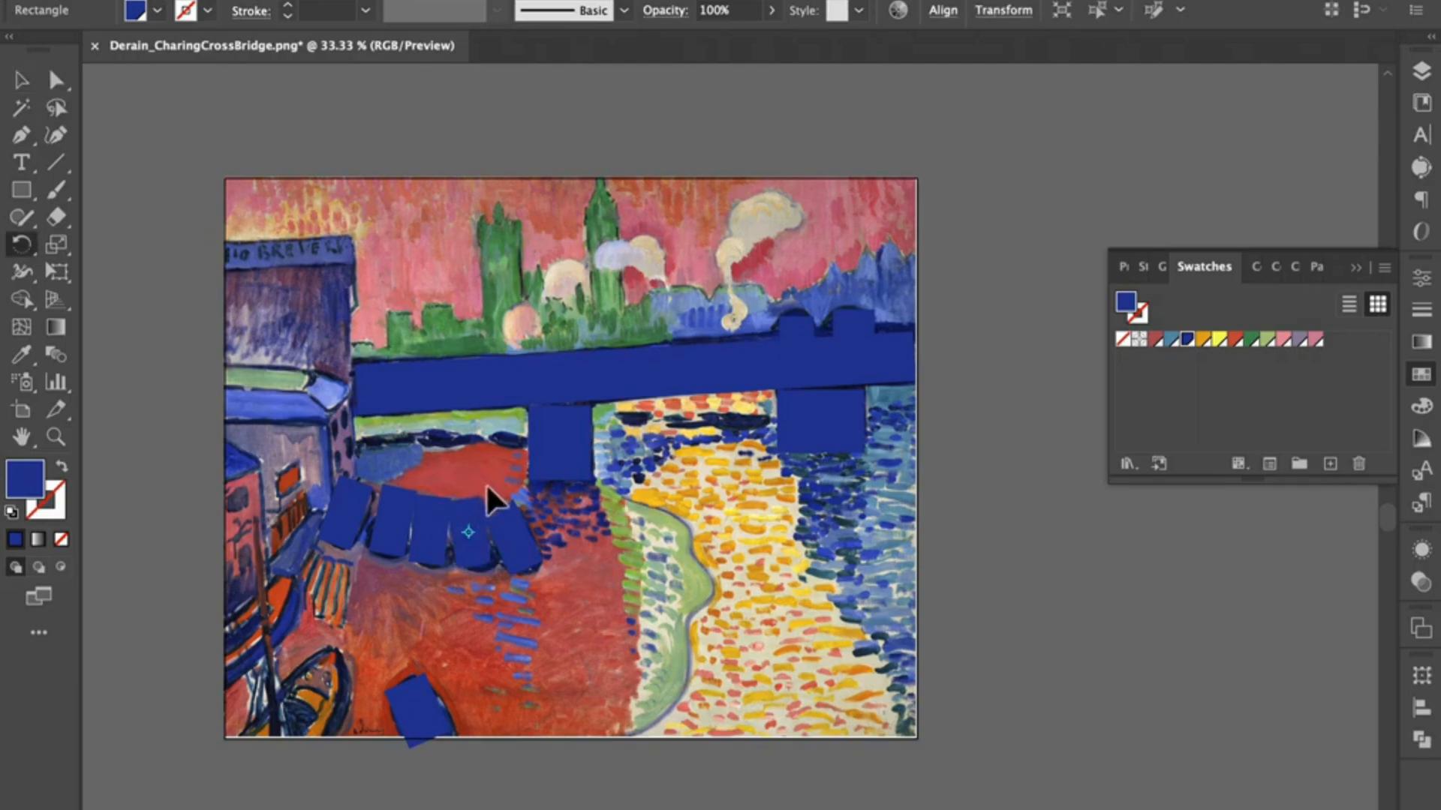
key("v")
left_click(471, 527)
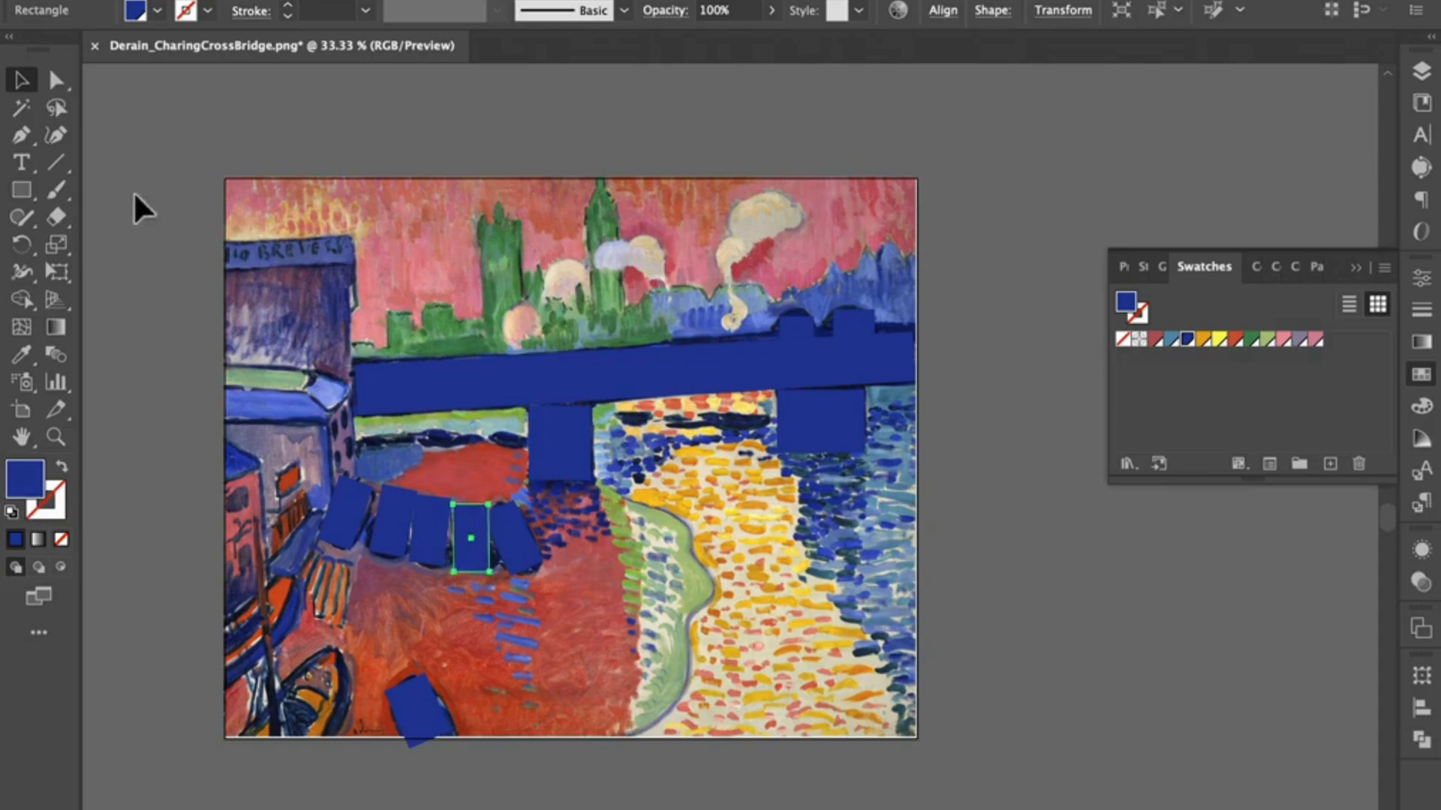
Step: Draw a large rectangle over the red water area below the bridge and fill it with the orange-red swatch
left_click(23, 191)
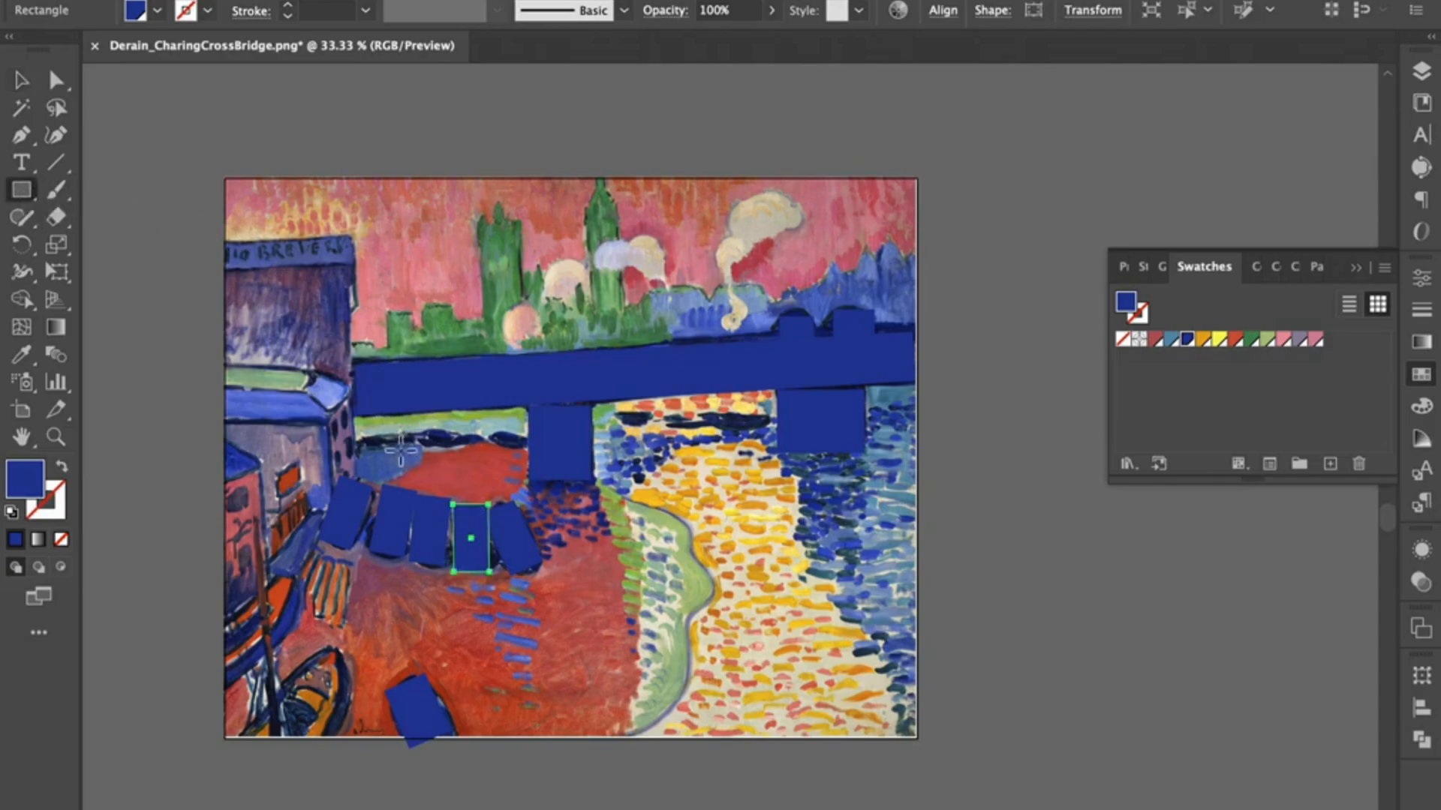
left_click_drag(363, 453, 642, 746)
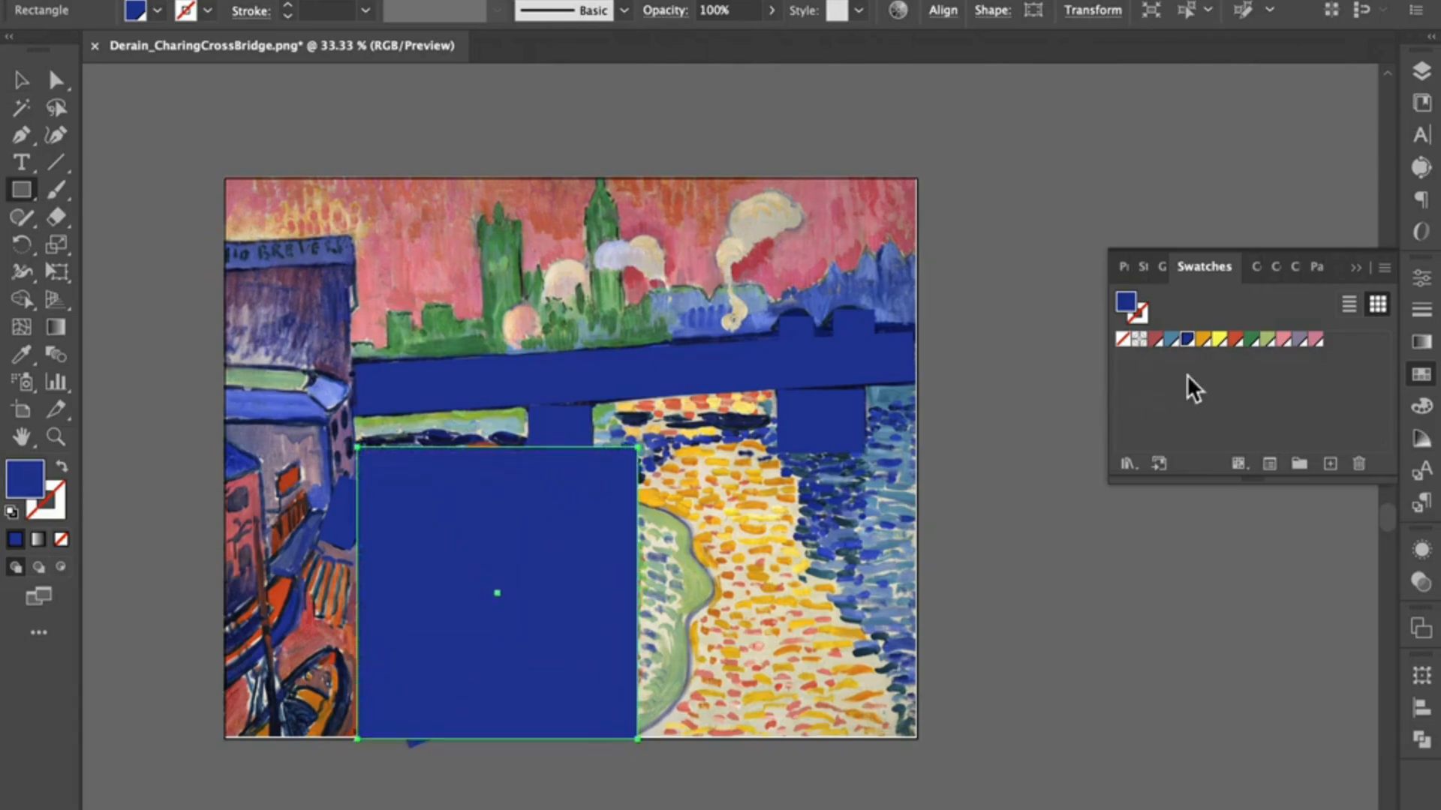
left_click(1235, 339)
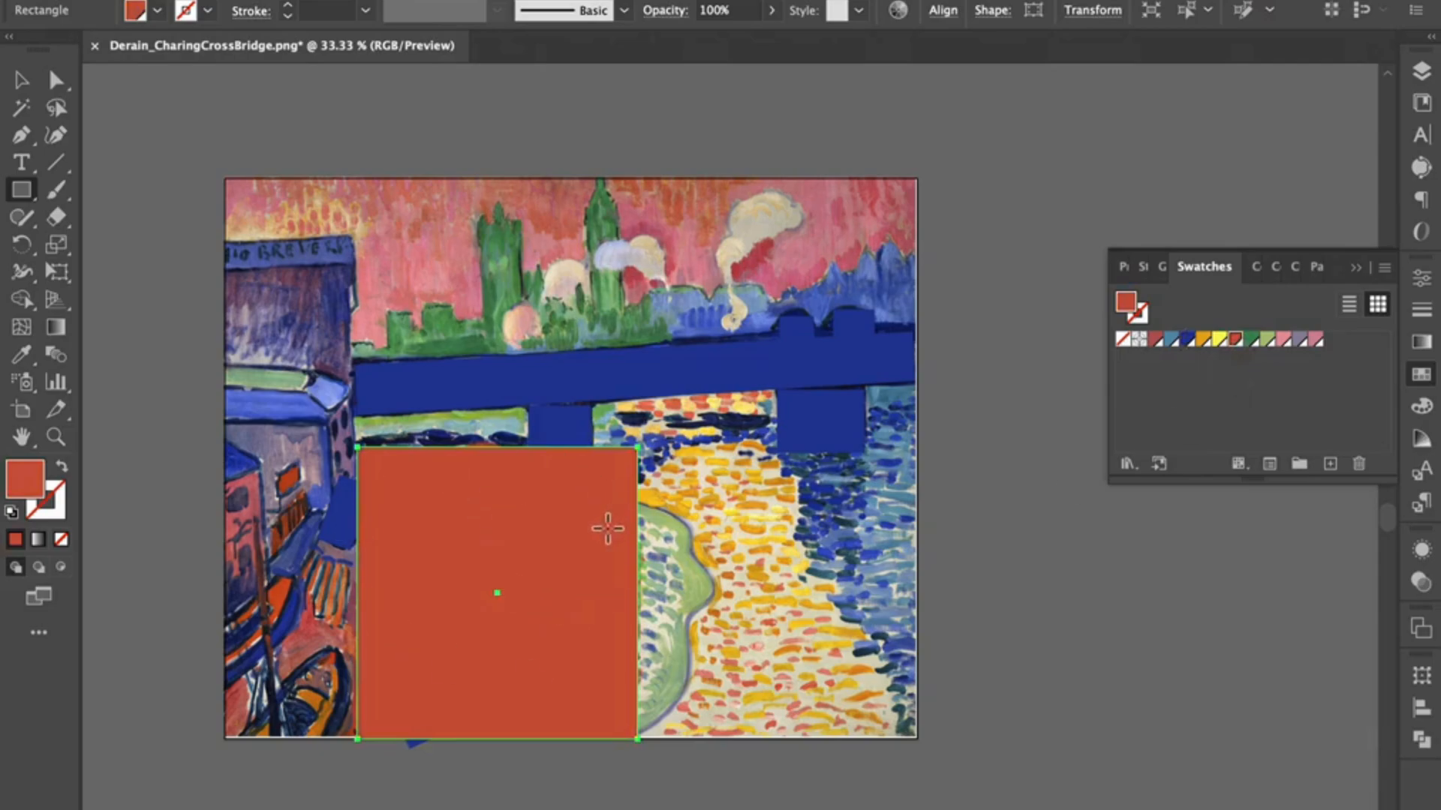
Step: Move the large orange-red rectangle to the bottom of the My Art layer, behind the boats and bridge pier
left_click(1422, 71)
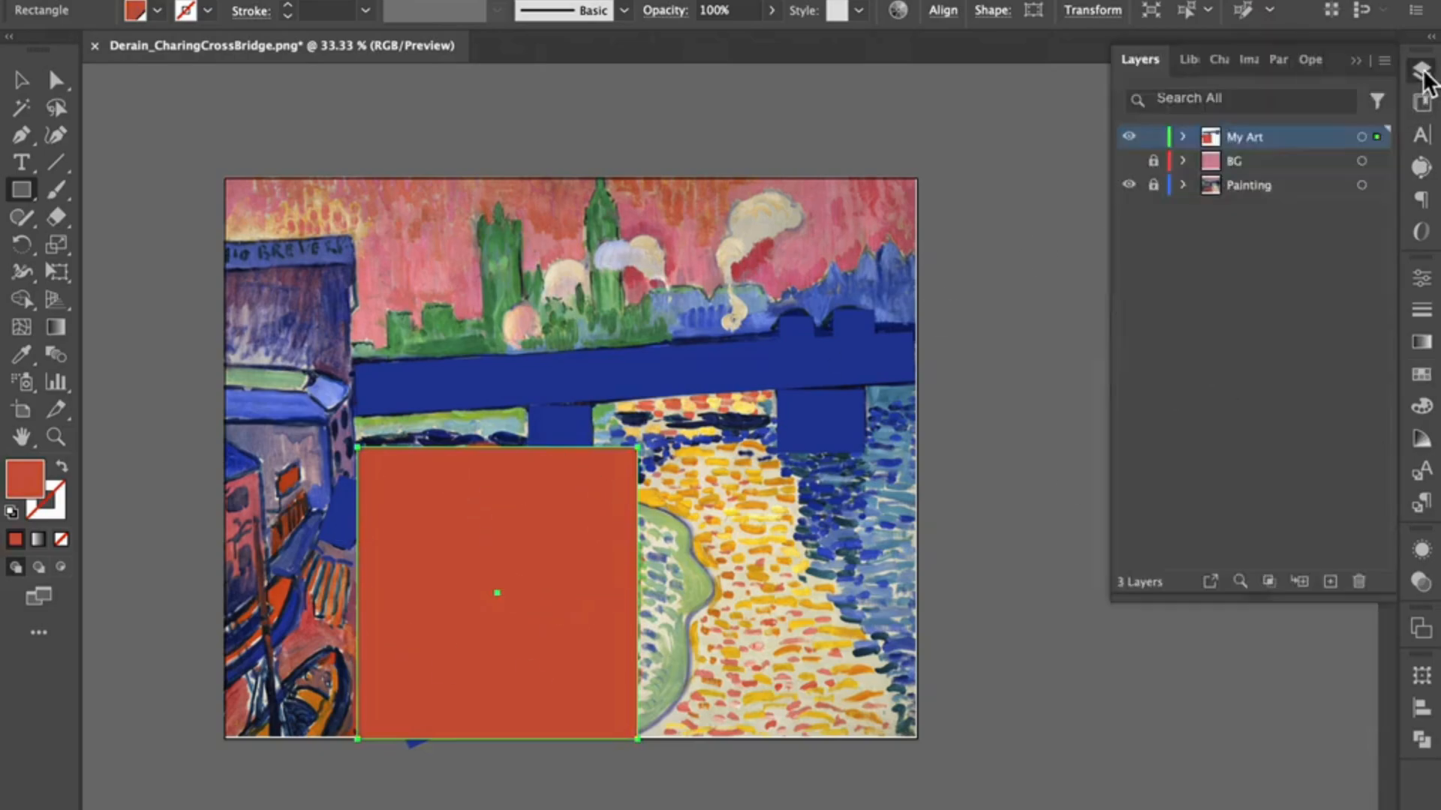
left_click(1183, 137)
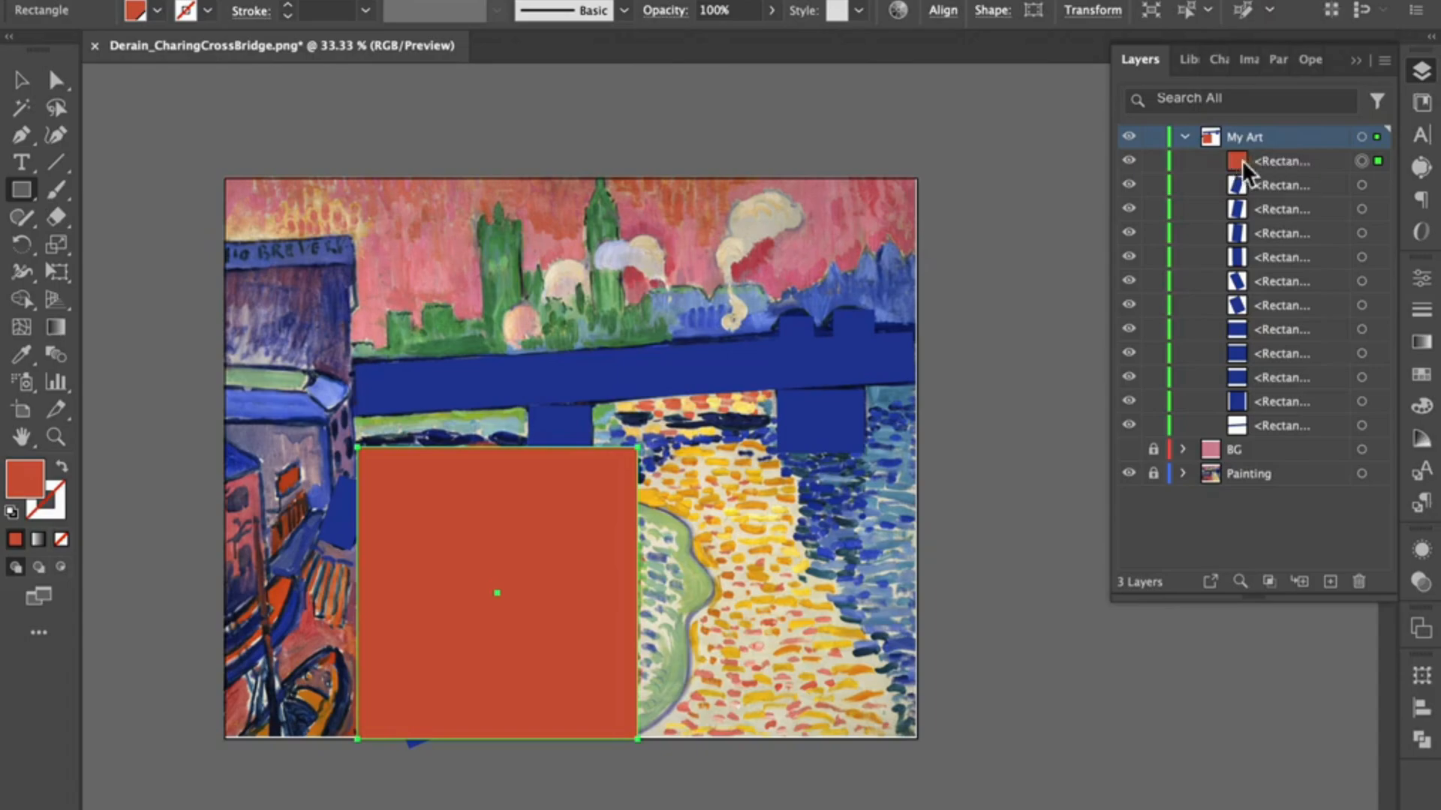
left_click_drag(1289, 159, 1285, 443)
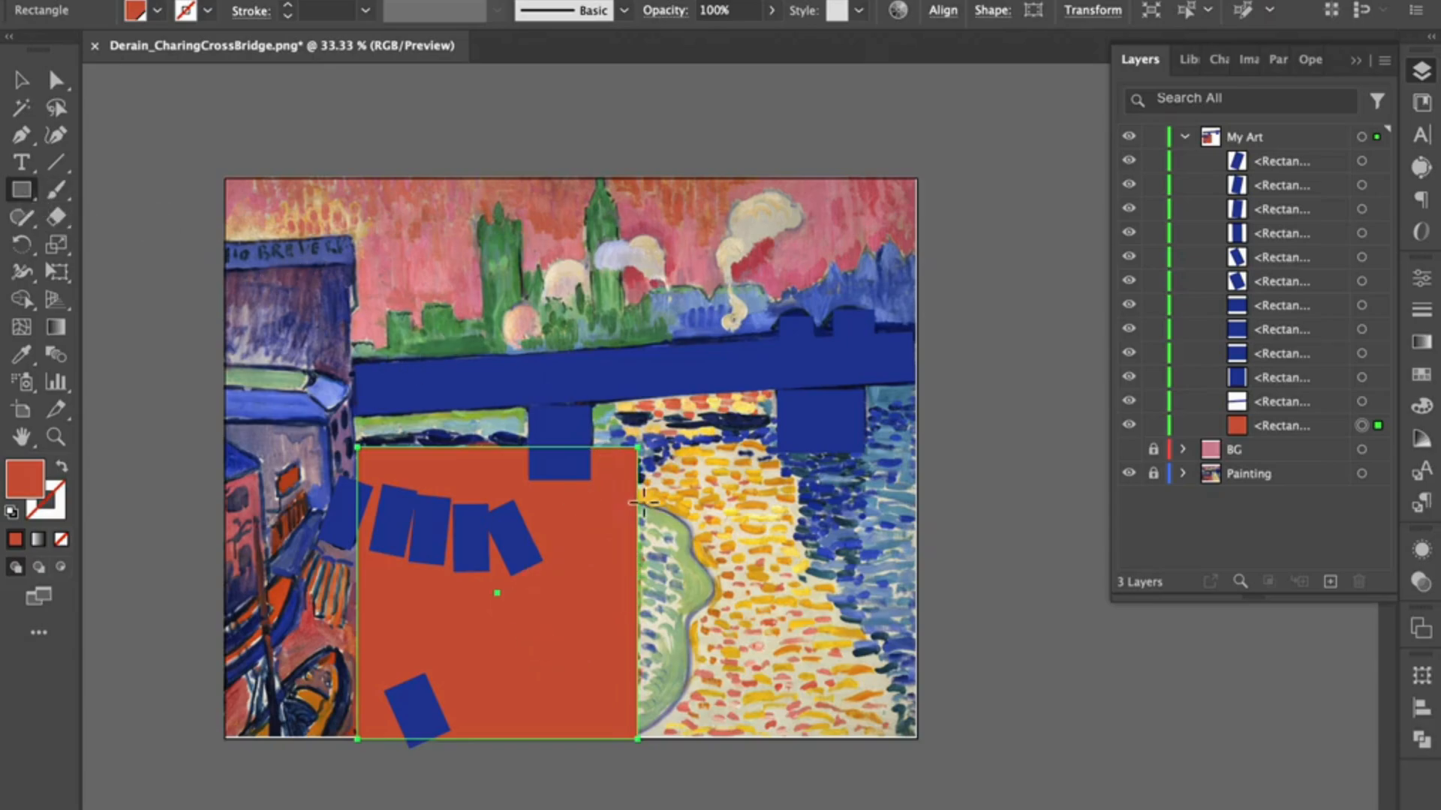
Step: Draw a tall rectangle over the green shoreline beside the orange-red area and fill it with the light green swatch
left_click_drag(627, 498, 719, 739)
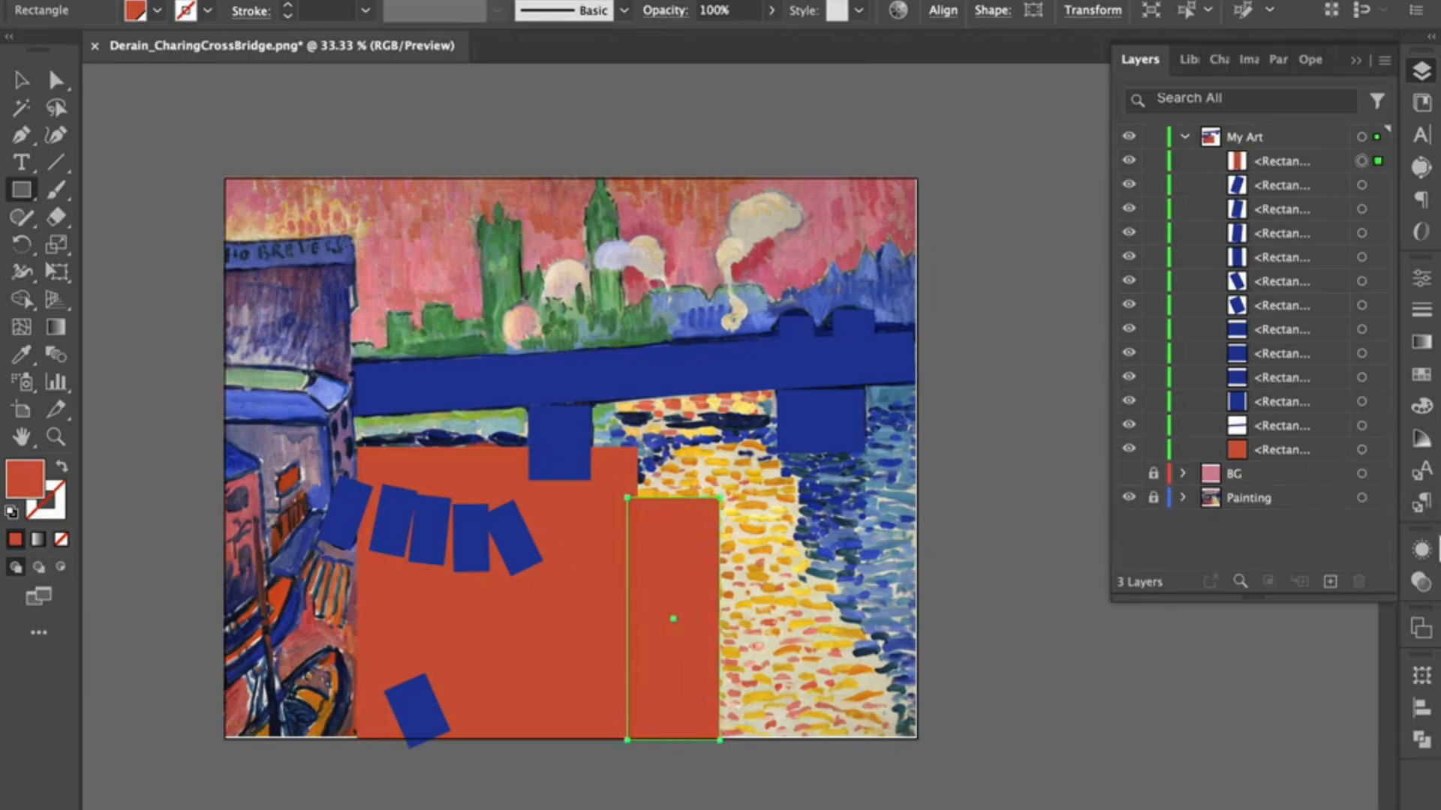
left_click(1420, 378)
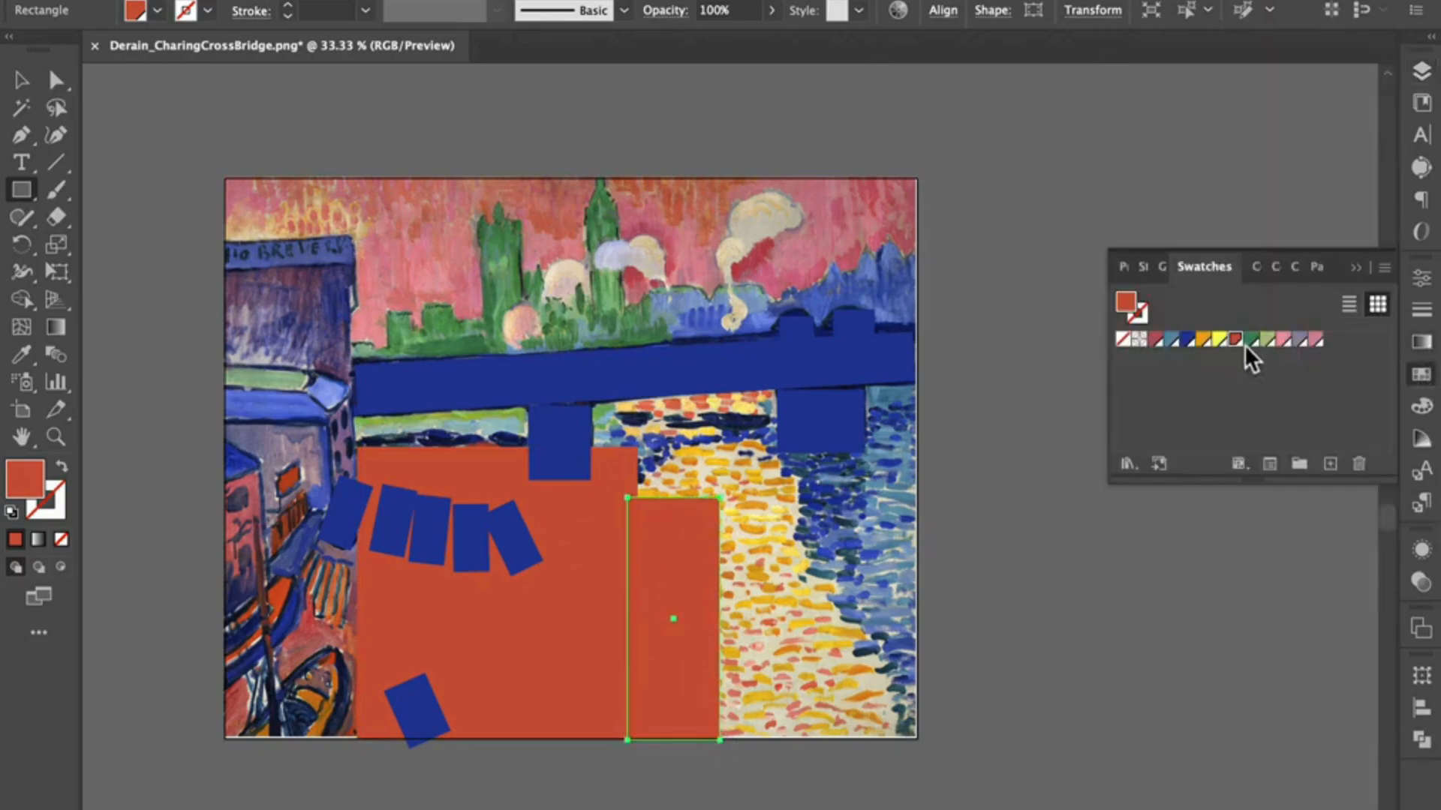
left_click(1268, 341)
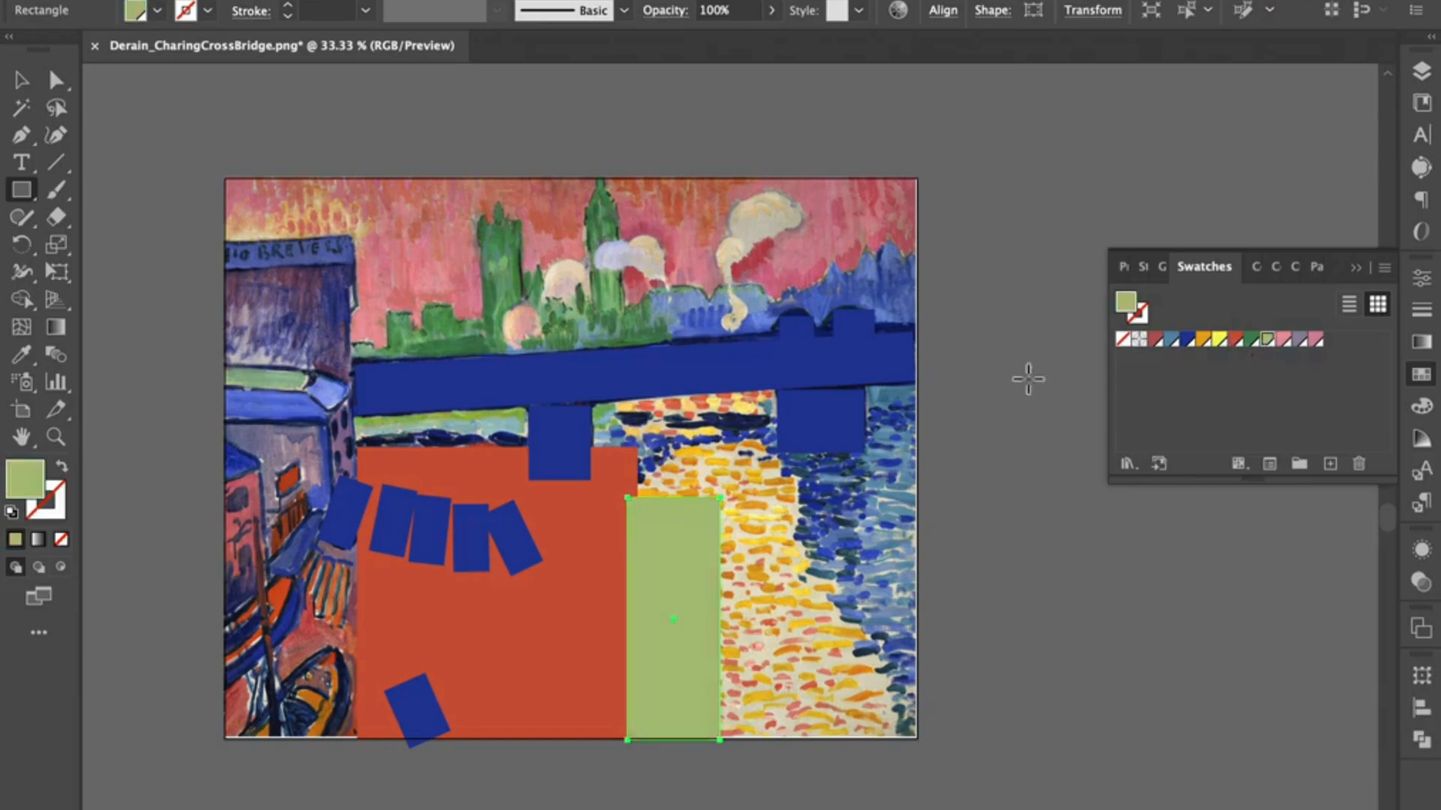
Step: Draw a large yellow rectangle over the sunlit water and move it in the stack to just above the orange-red rectangle
left_click_drag(637, 438, 901, 743)
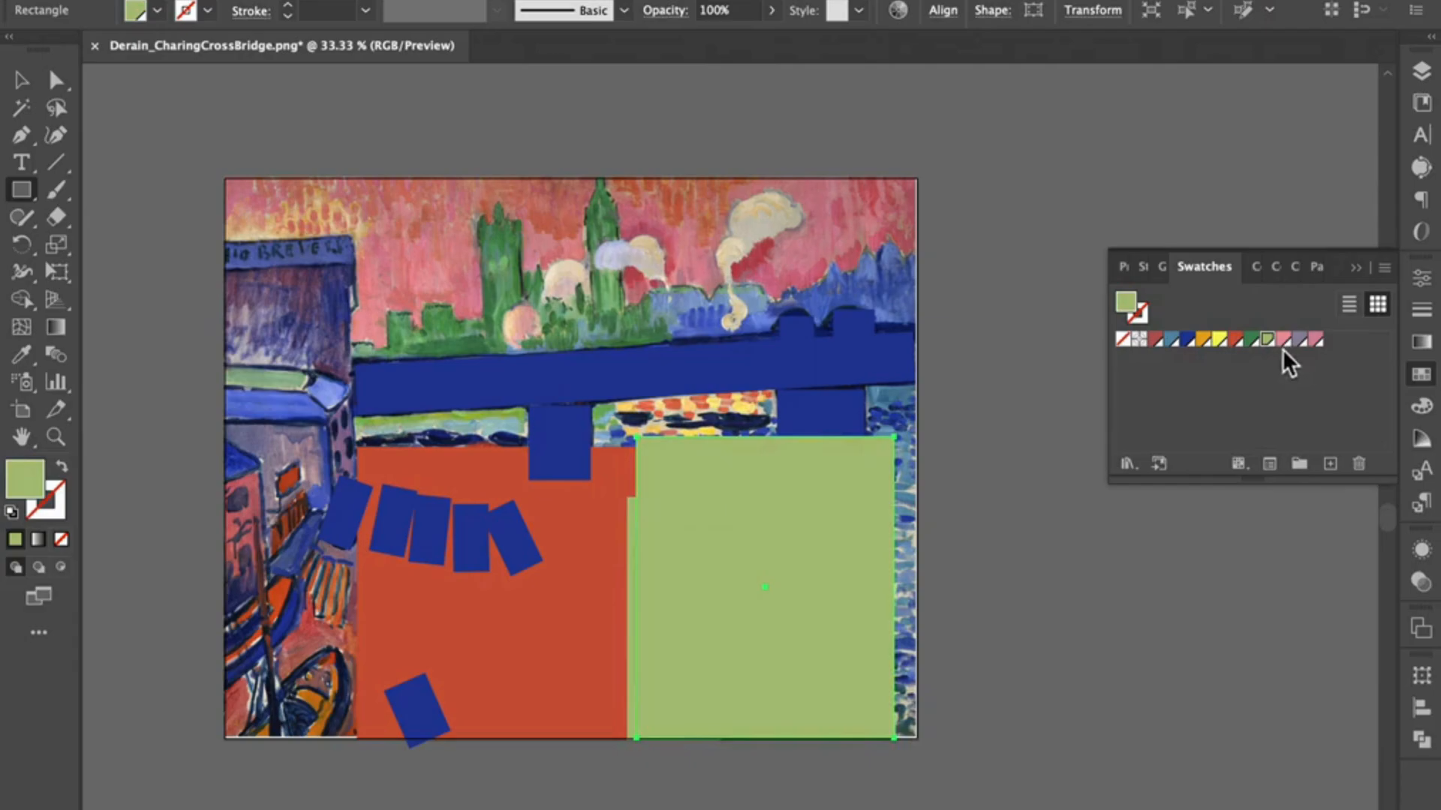
left_click(1218, 340)
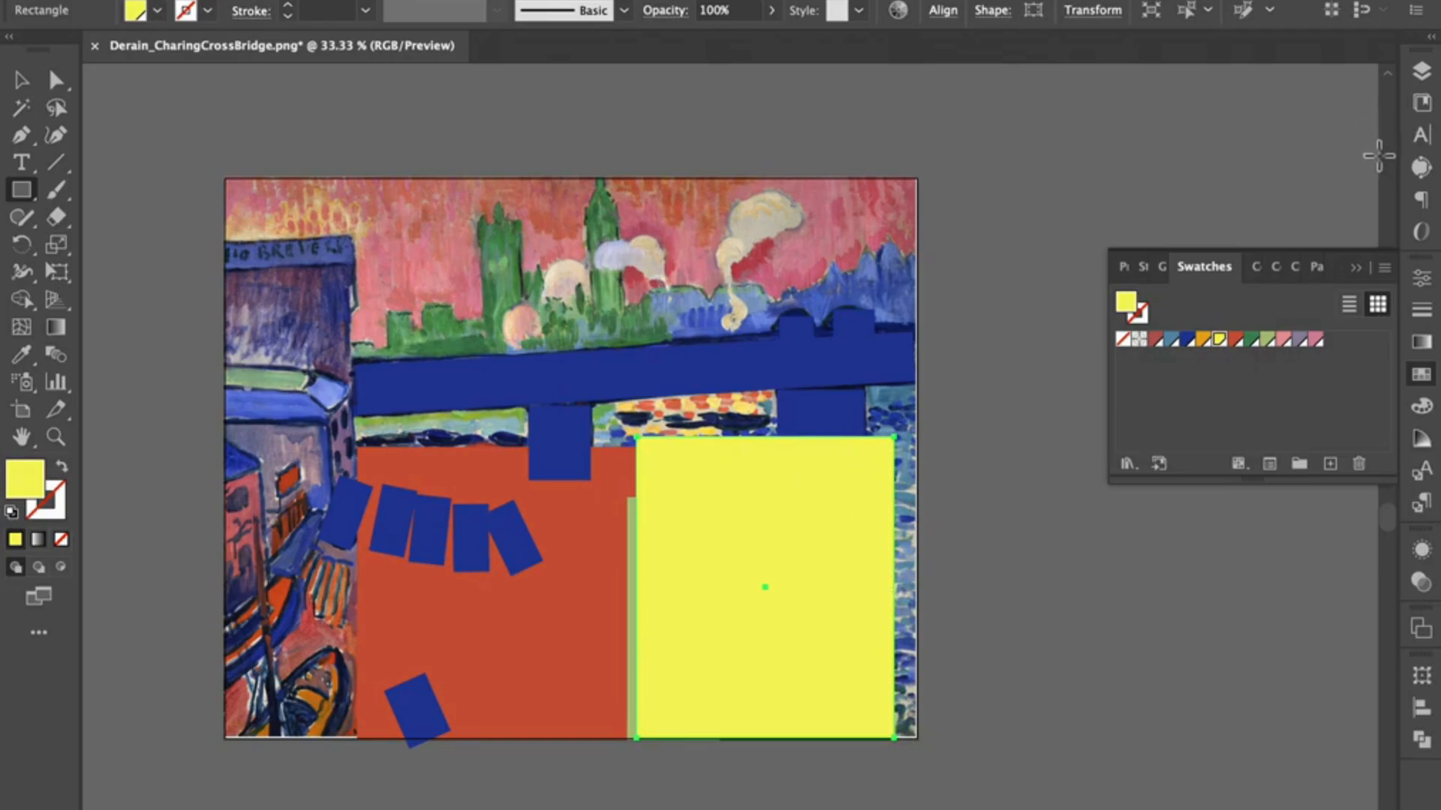
left_click(1424, 75)
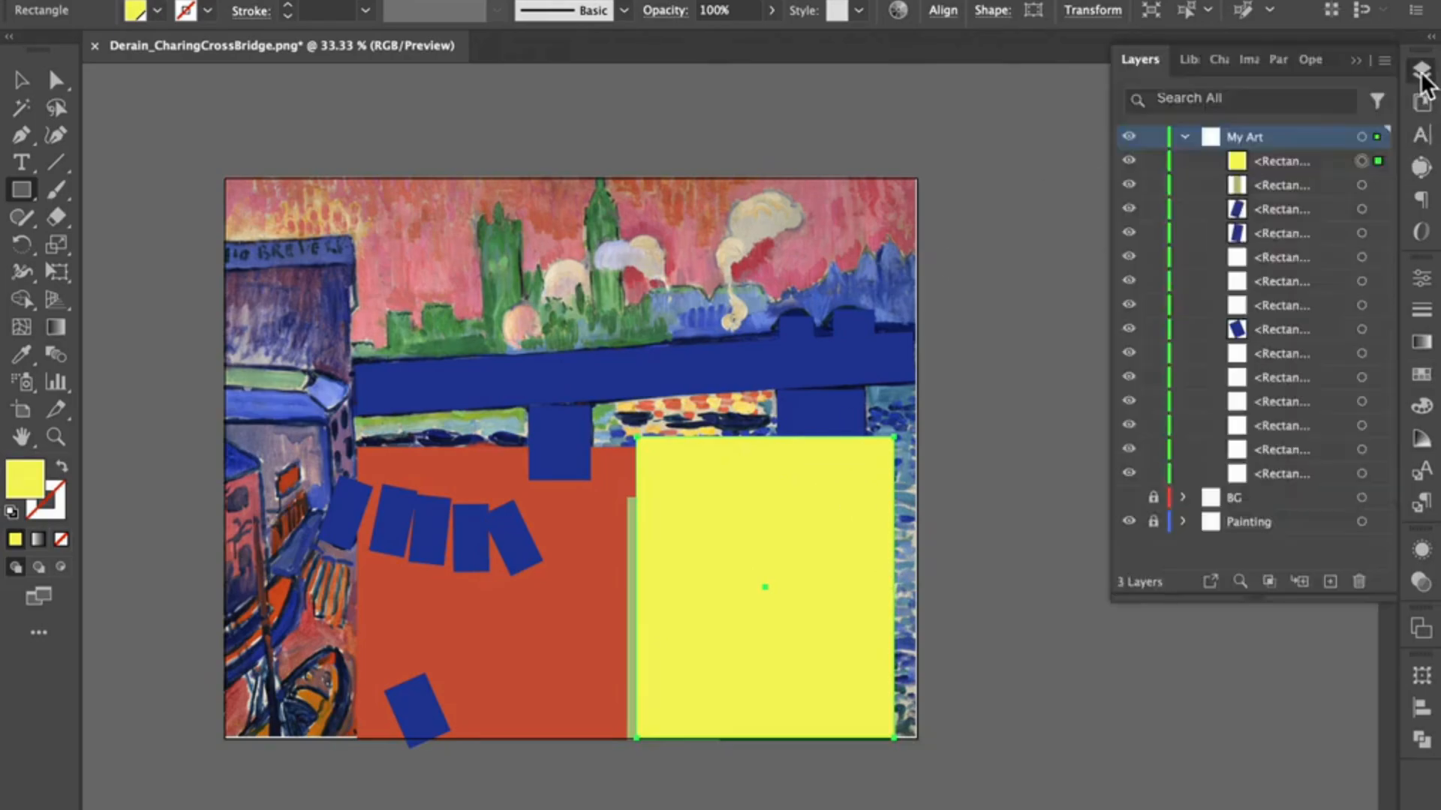
left_click(1289, 159)
left_click_drag(1290, 162, 1277, 458)
left_click(1280, 183)
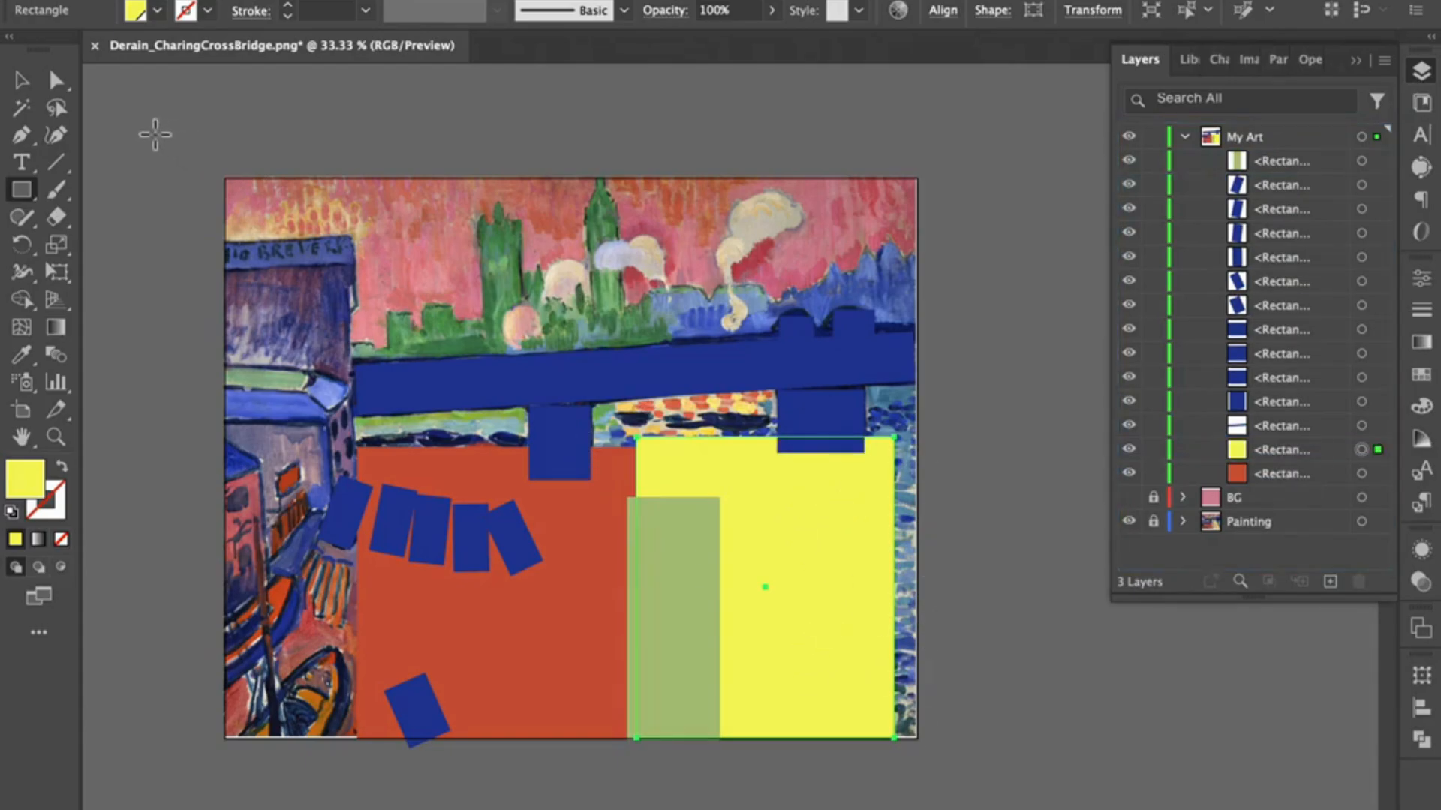
Step: Hide the My Art layer, unlock the Painting layer and sample the cream colour between the brush strokes in the lower-right water
left_click(22, 81)
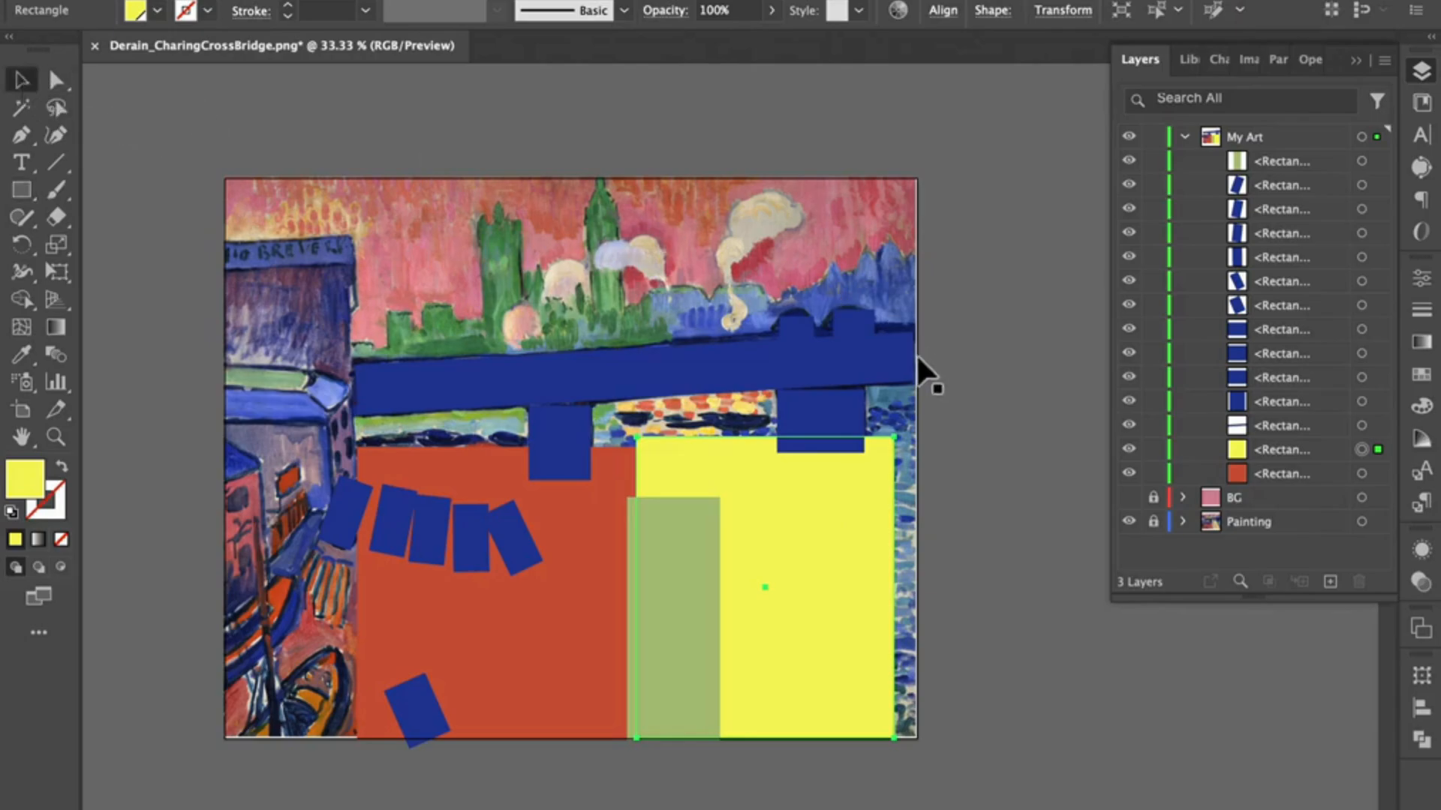
left_click(1185, 137)
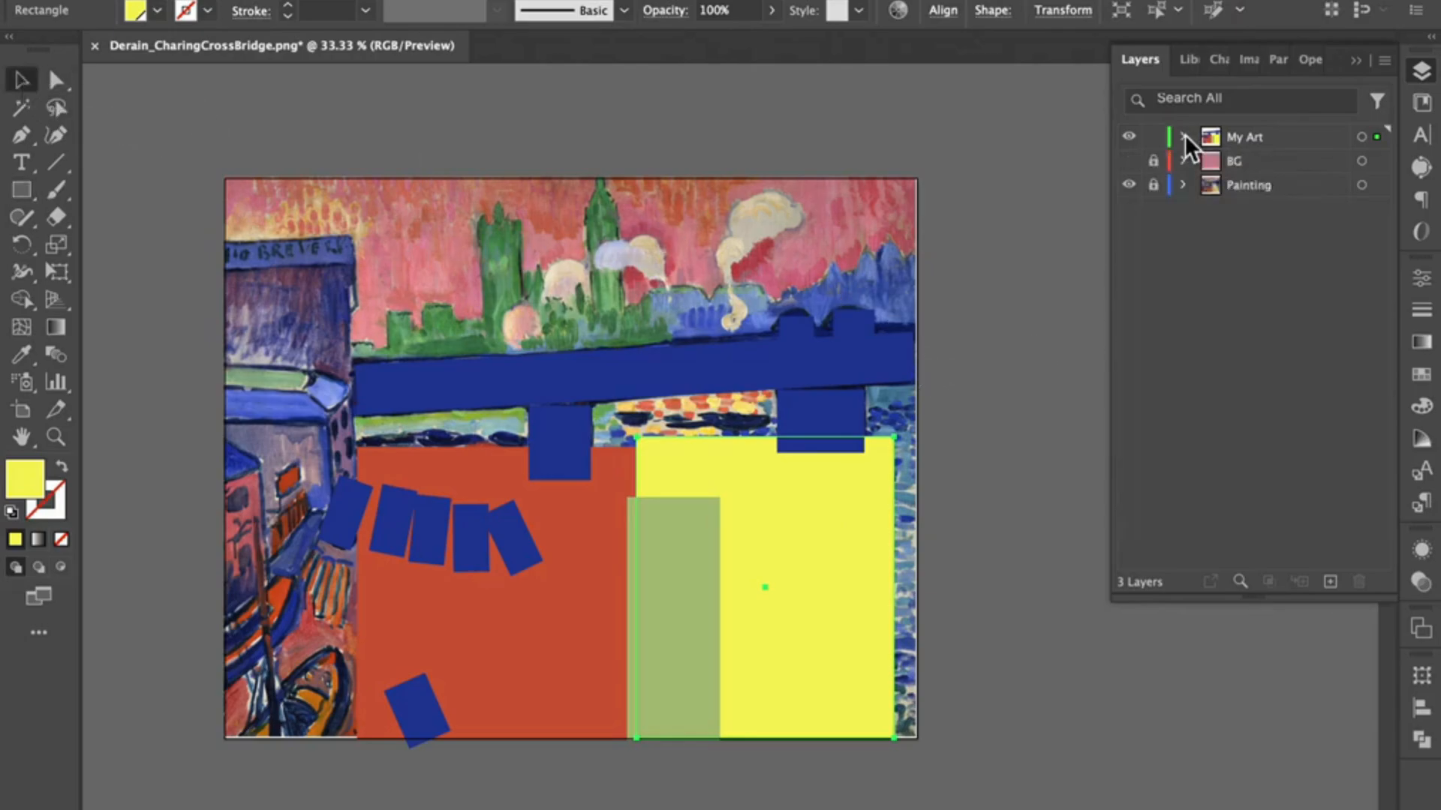
left_click(1130, 138)
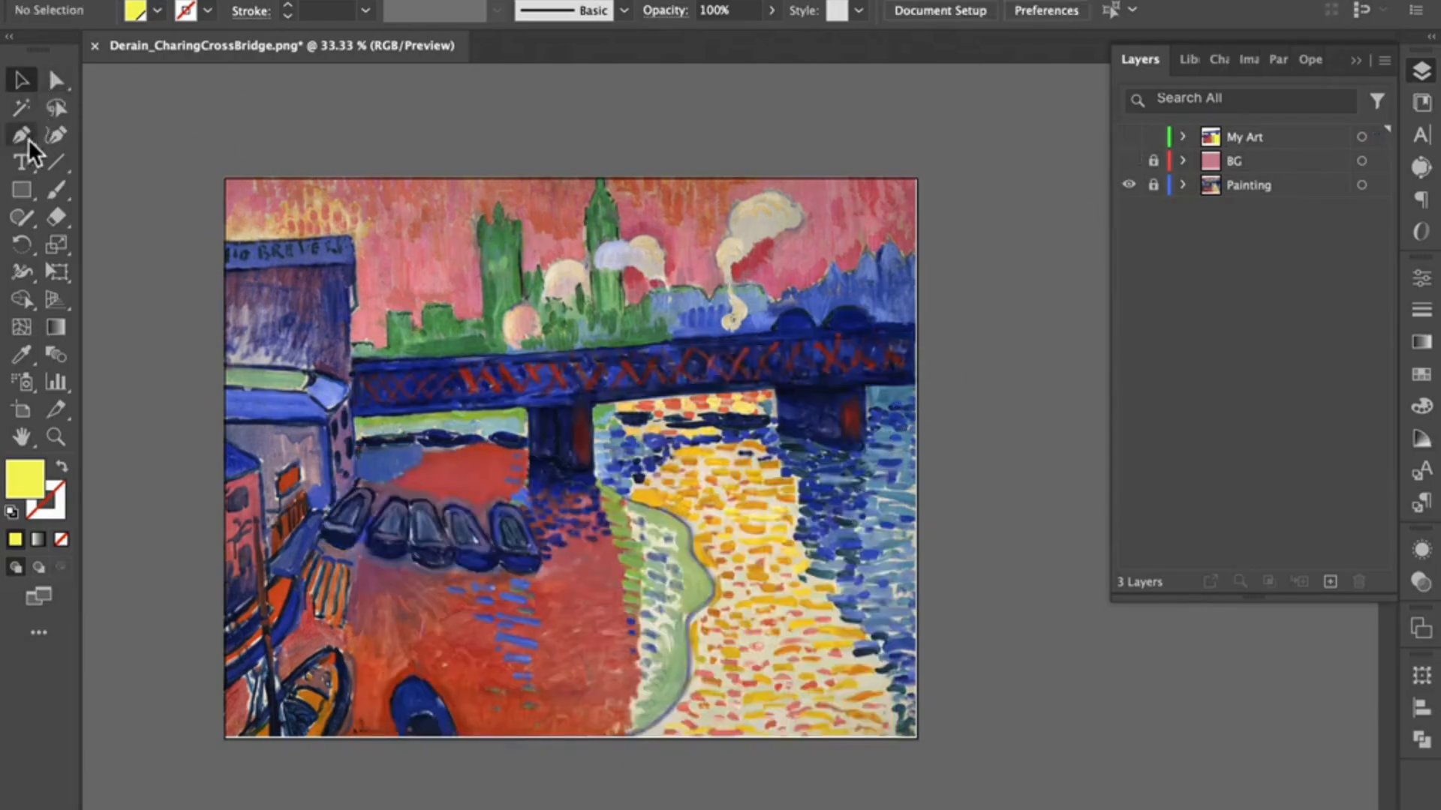
left_click(21, 354)
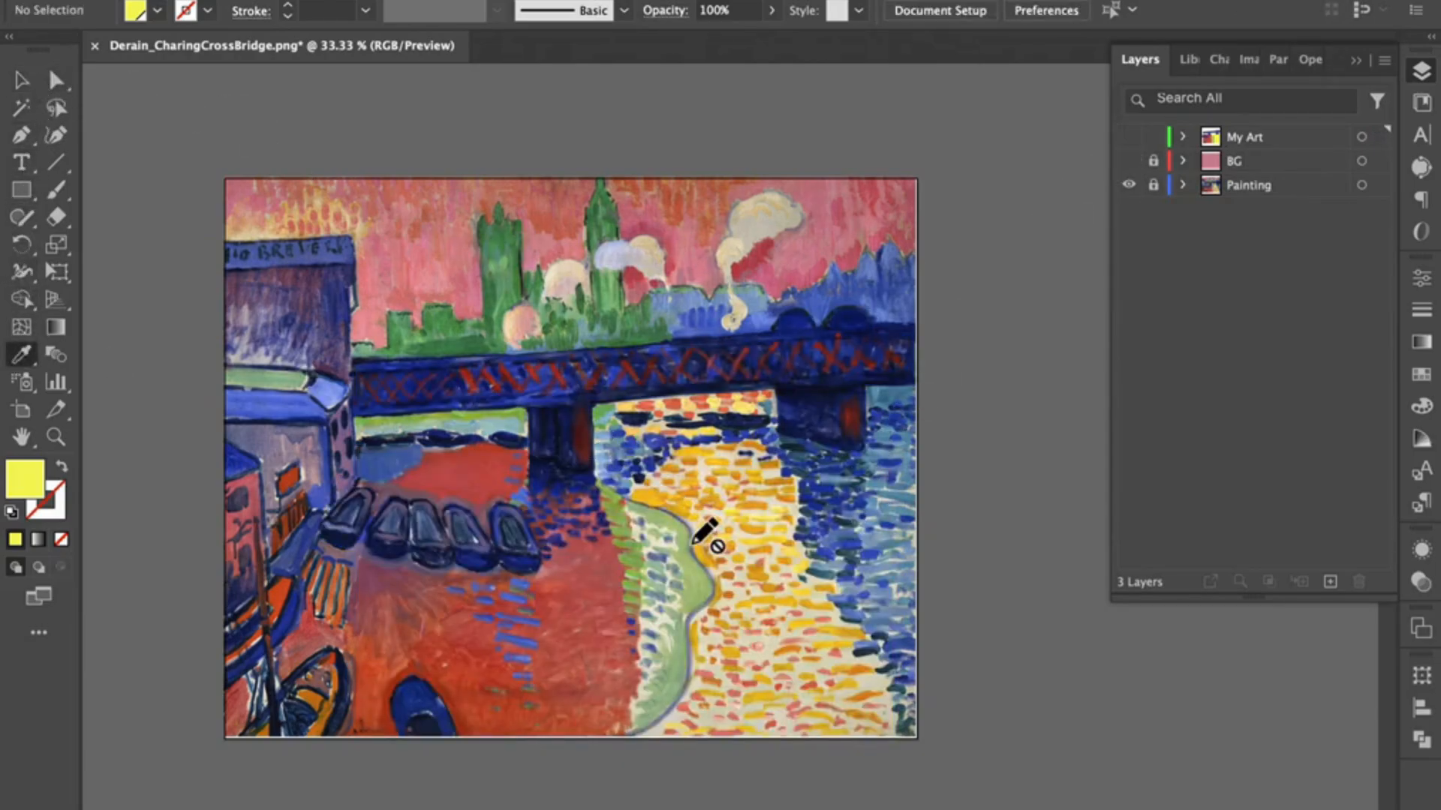
left_click(1262, 185)
left_click(1153, 185)
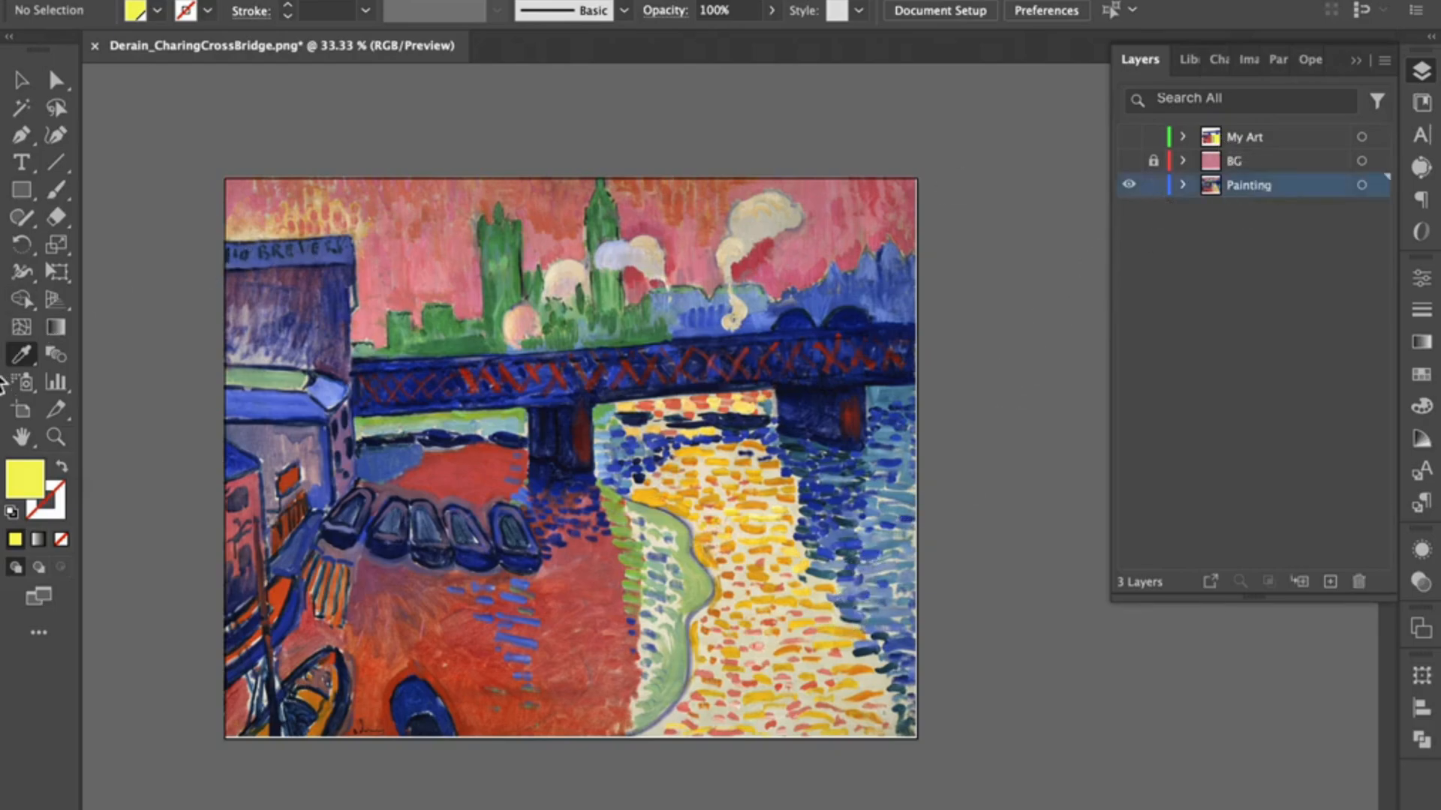
left_click(875, 688)
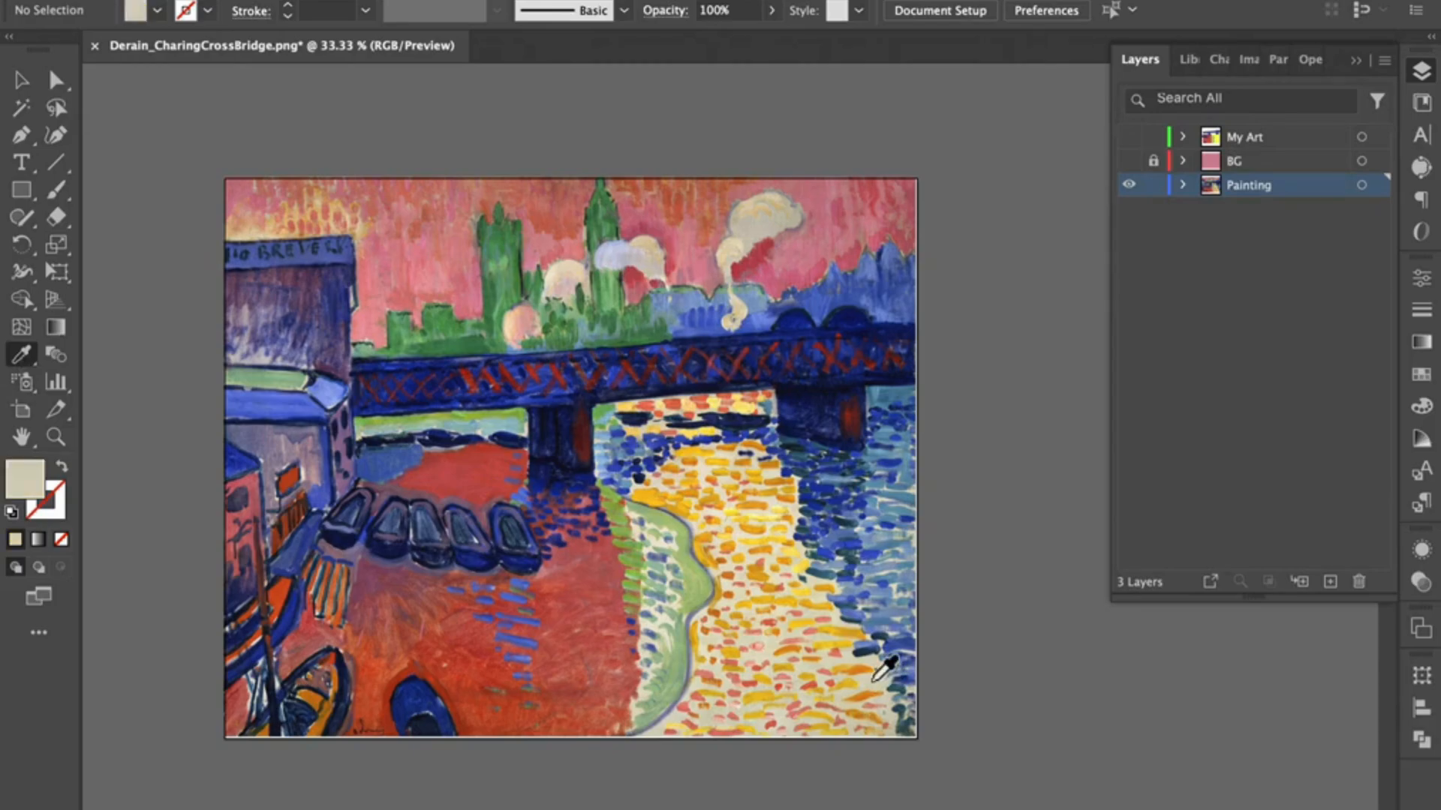
Step: Save the sampled cream colour as a new swatch
left_click(1423, 380)
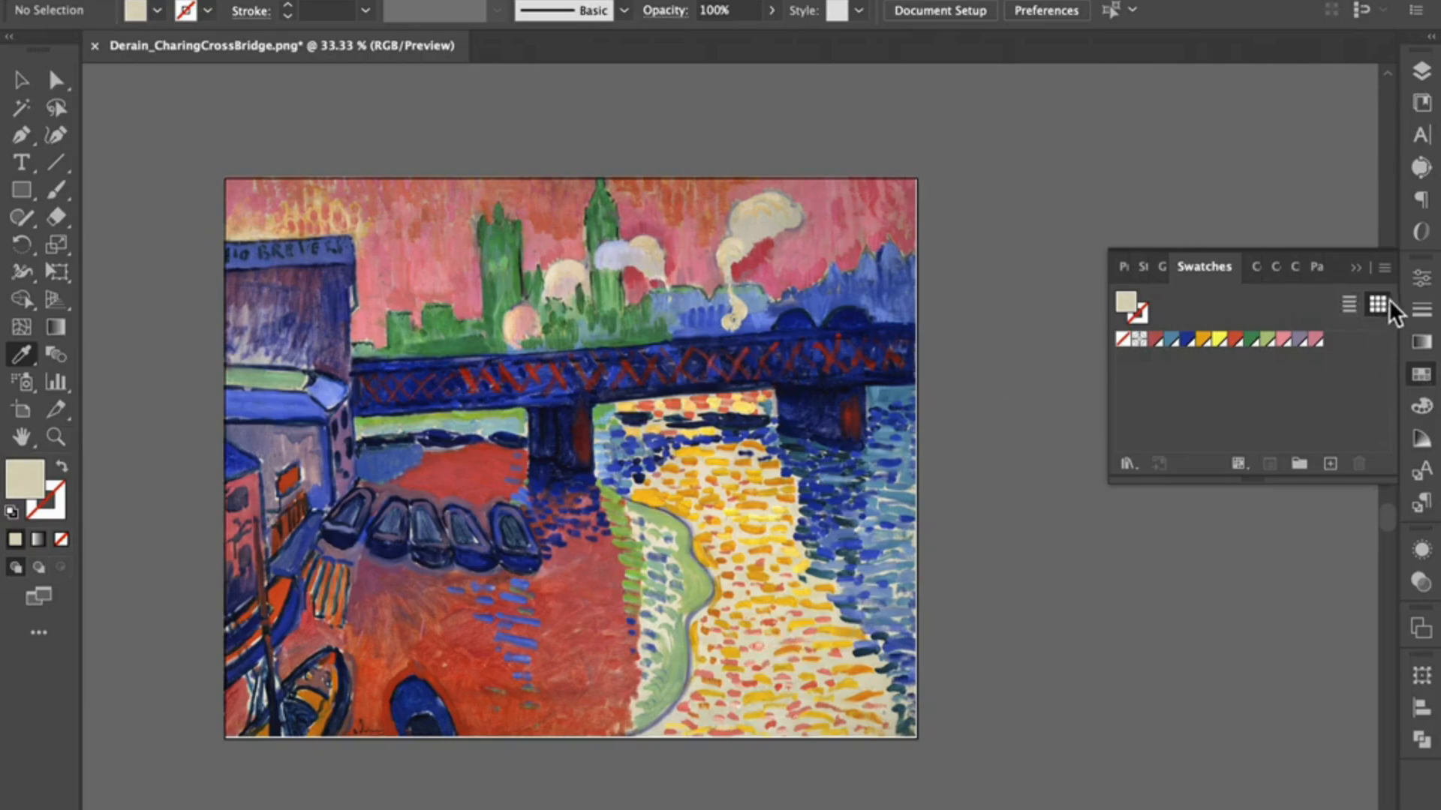
left_click(1386, 269)
left_click(1290, 273)
left_click(1088, 617)
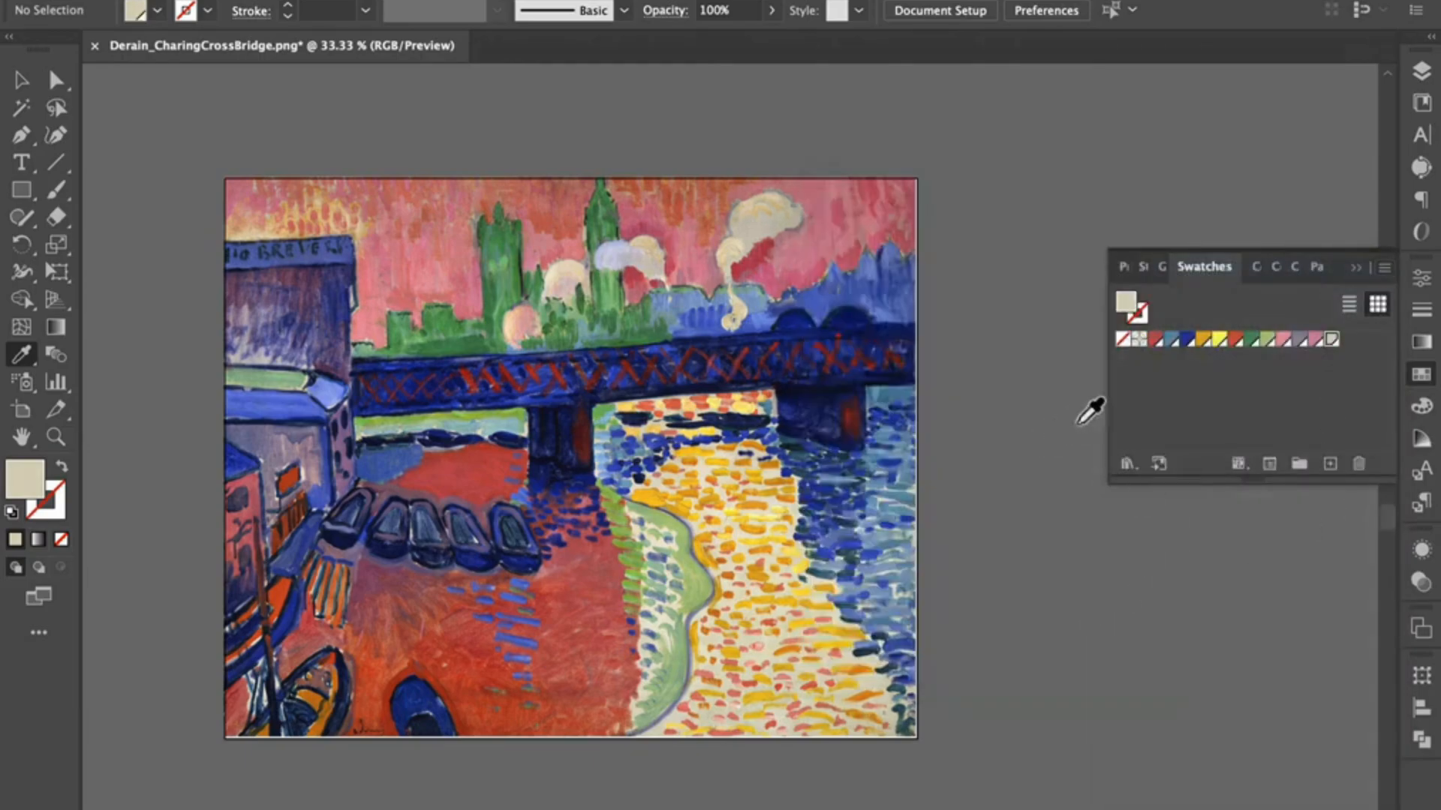
Step: Lock the Painting layer again and make the My Art layer visible
left_click(1422, 72)
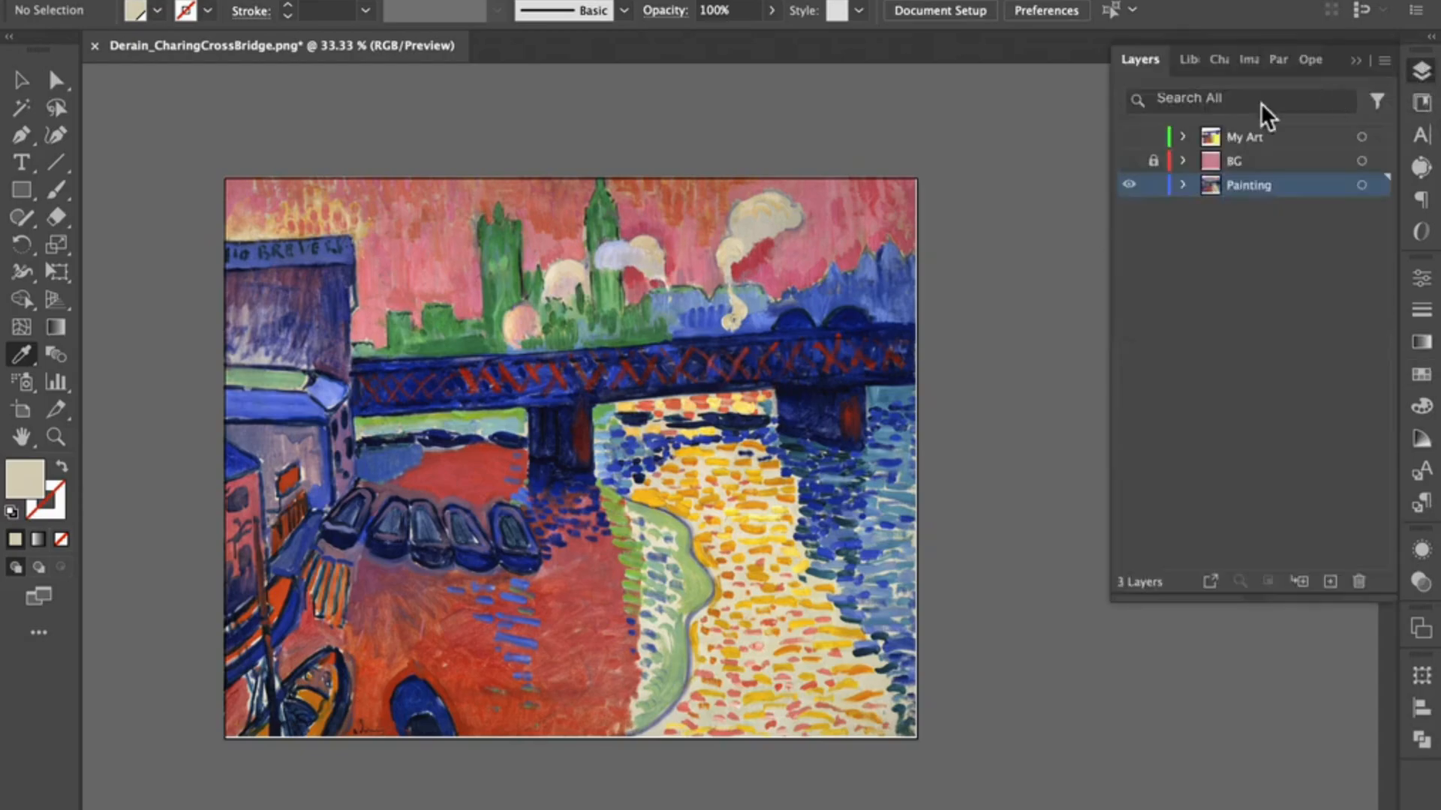
left_click(1152, 186)
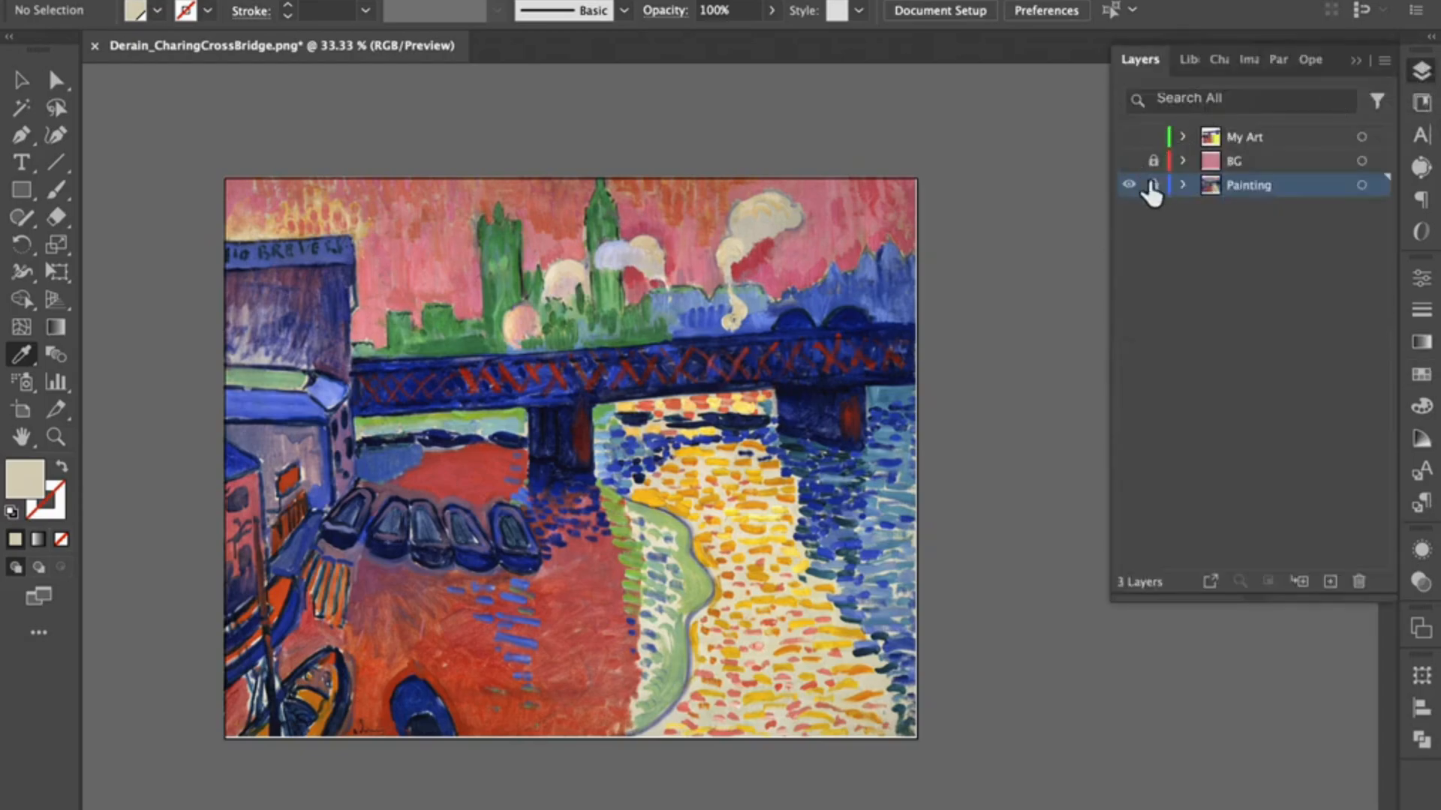
left_click(1129, 137)
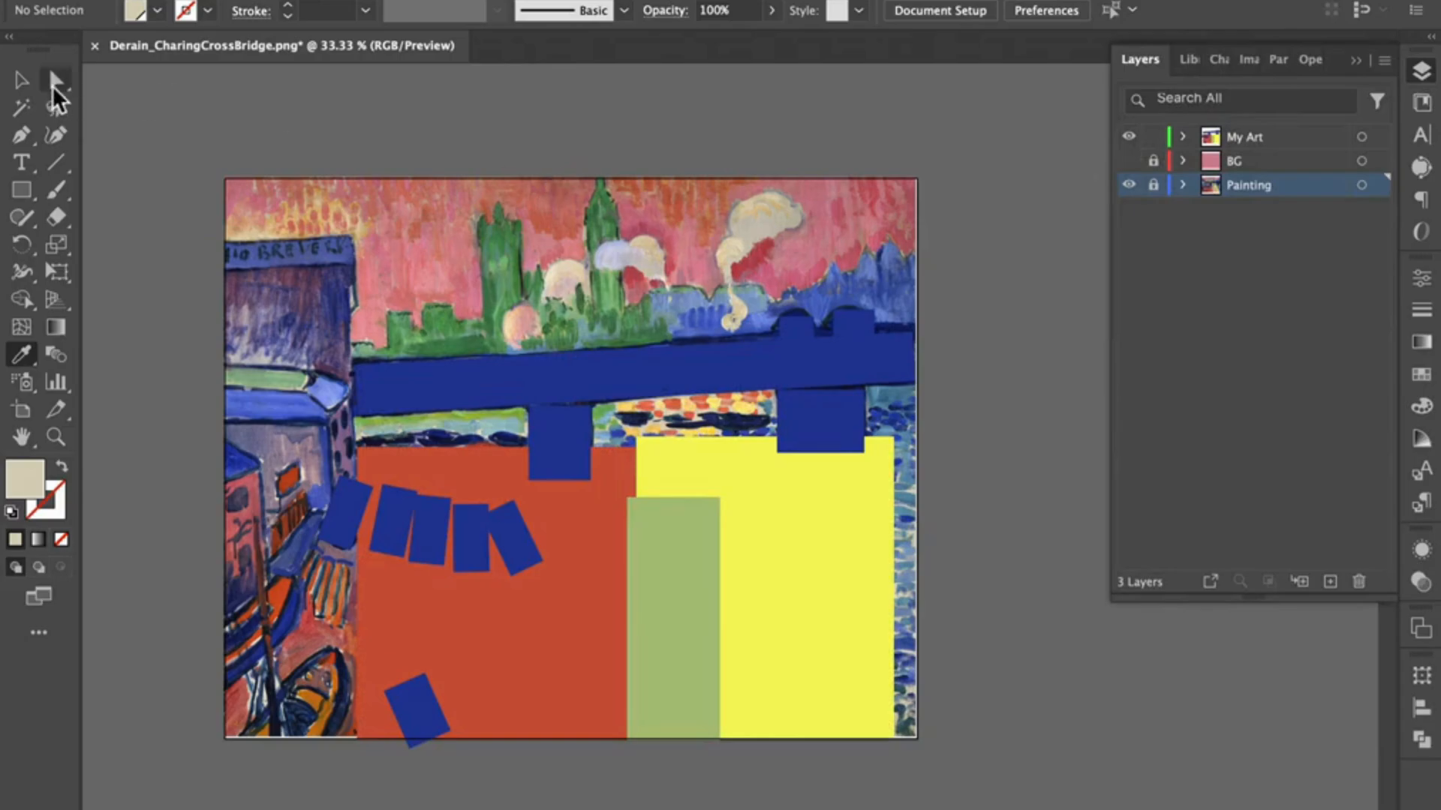
Step: Fill the large yellow rectangle with the new cream swatch
left_click(22, 80)
left_click(754, 516)
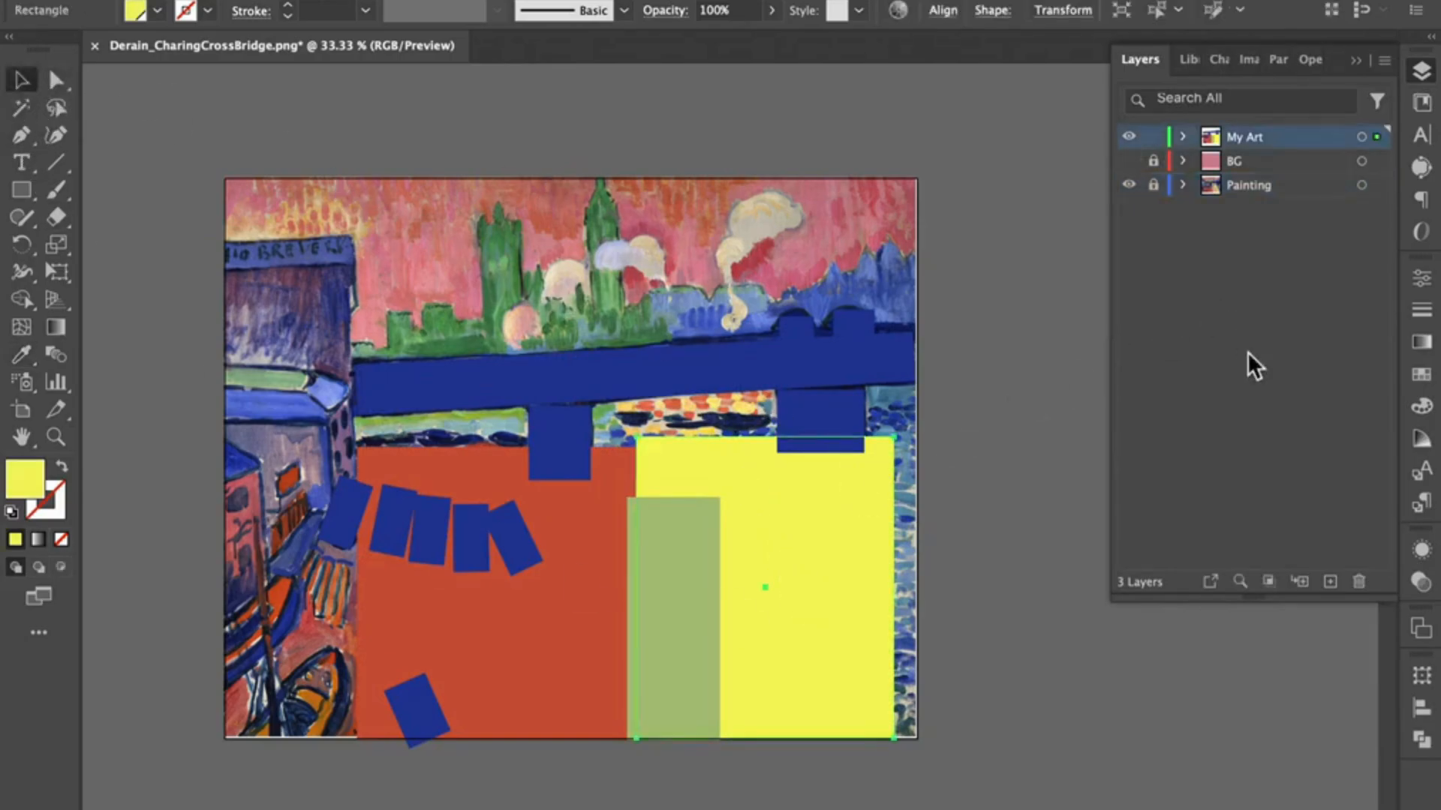
left_click(1419, 377)
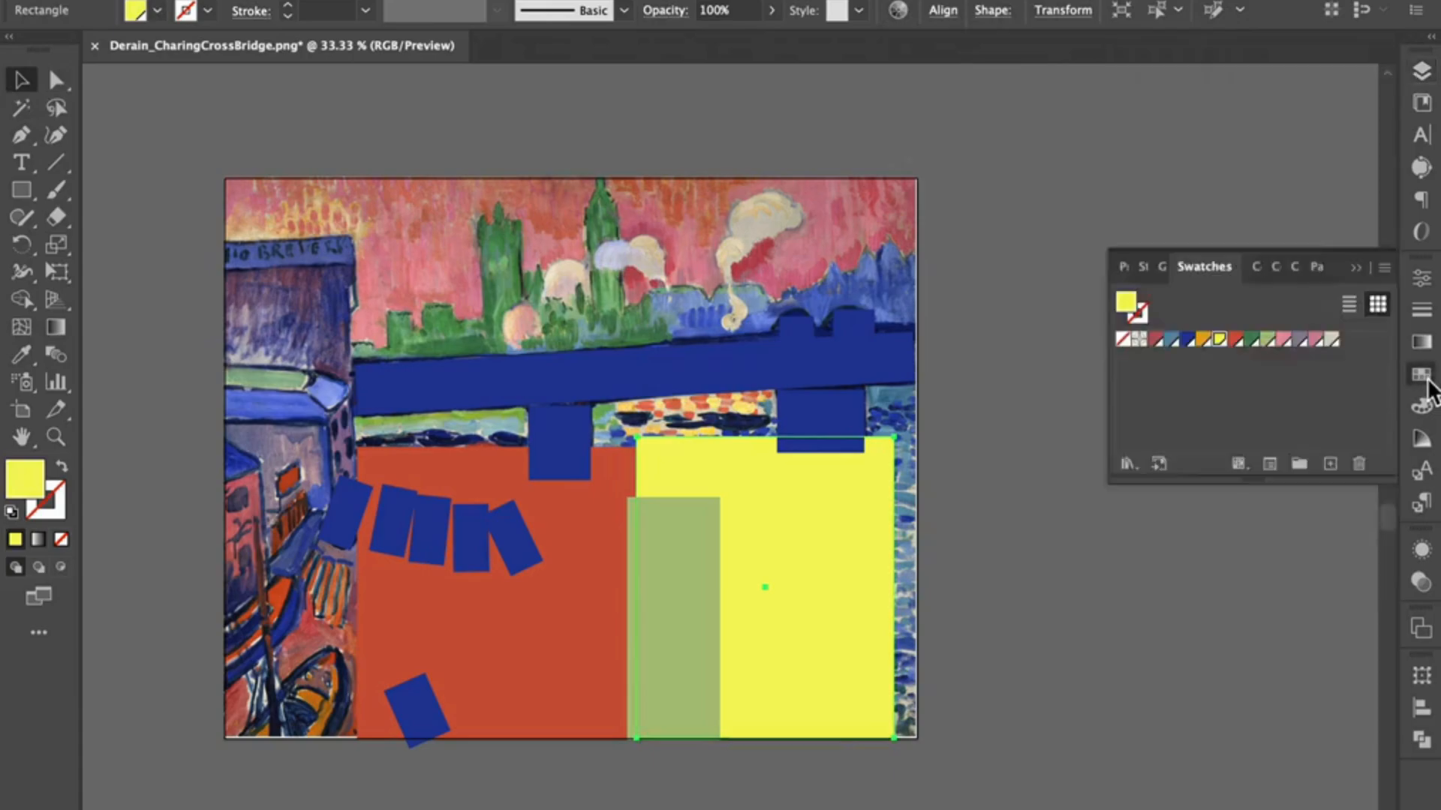
left_click(1331, 341)
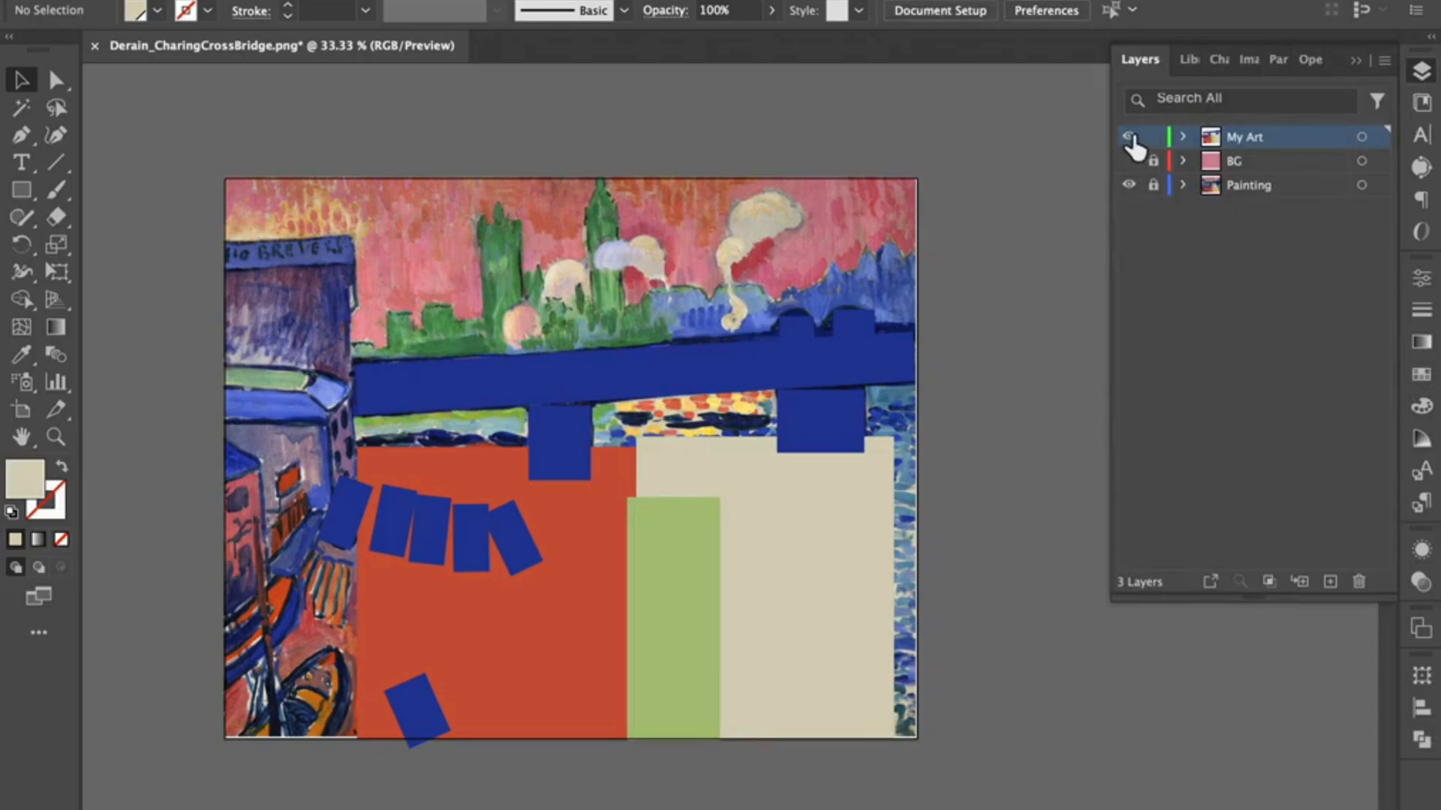
Step: Hide the large cream rectangle inside the My Art layer to expose the painted water strokes beneath it
left_click(1248, 185)
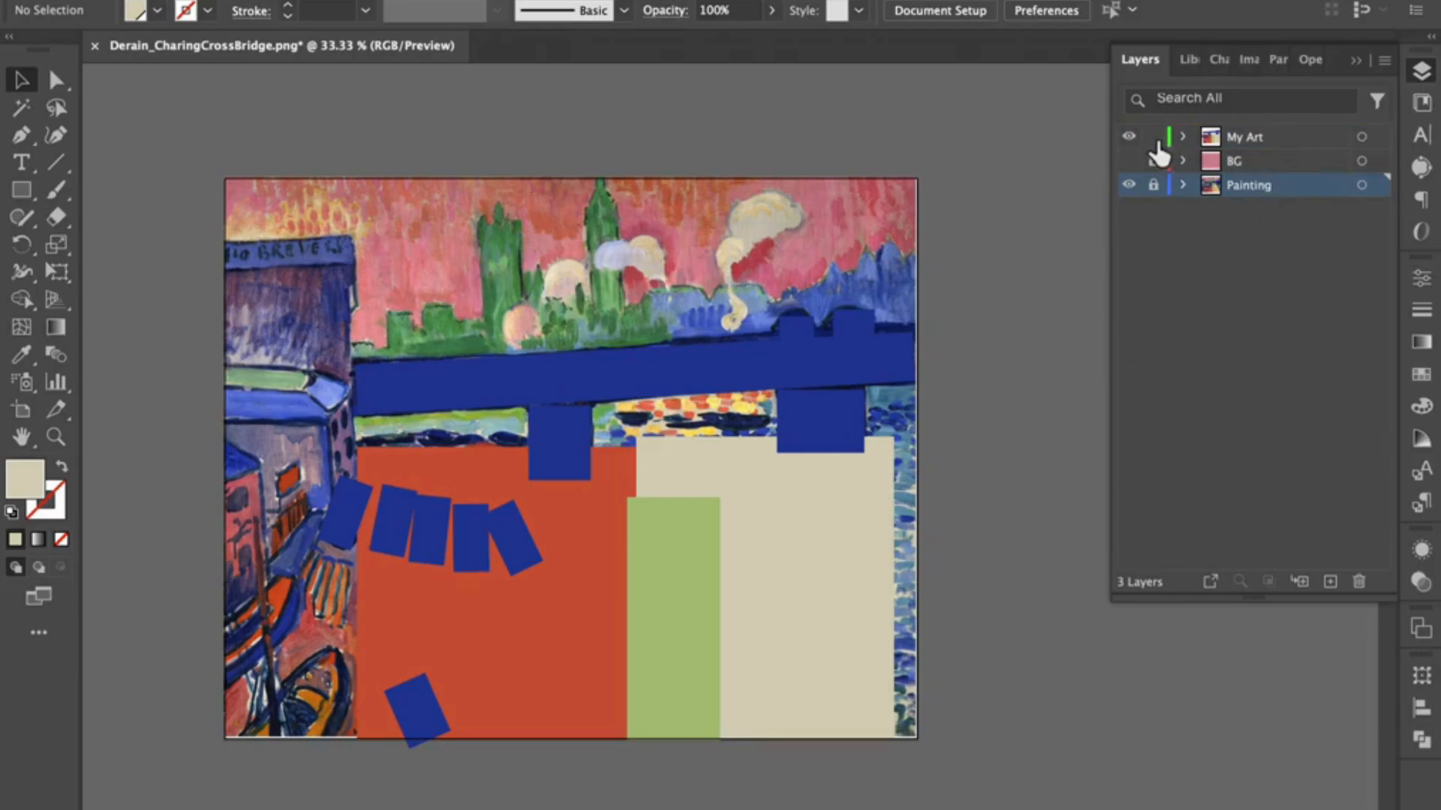
left_click(1184, 137)
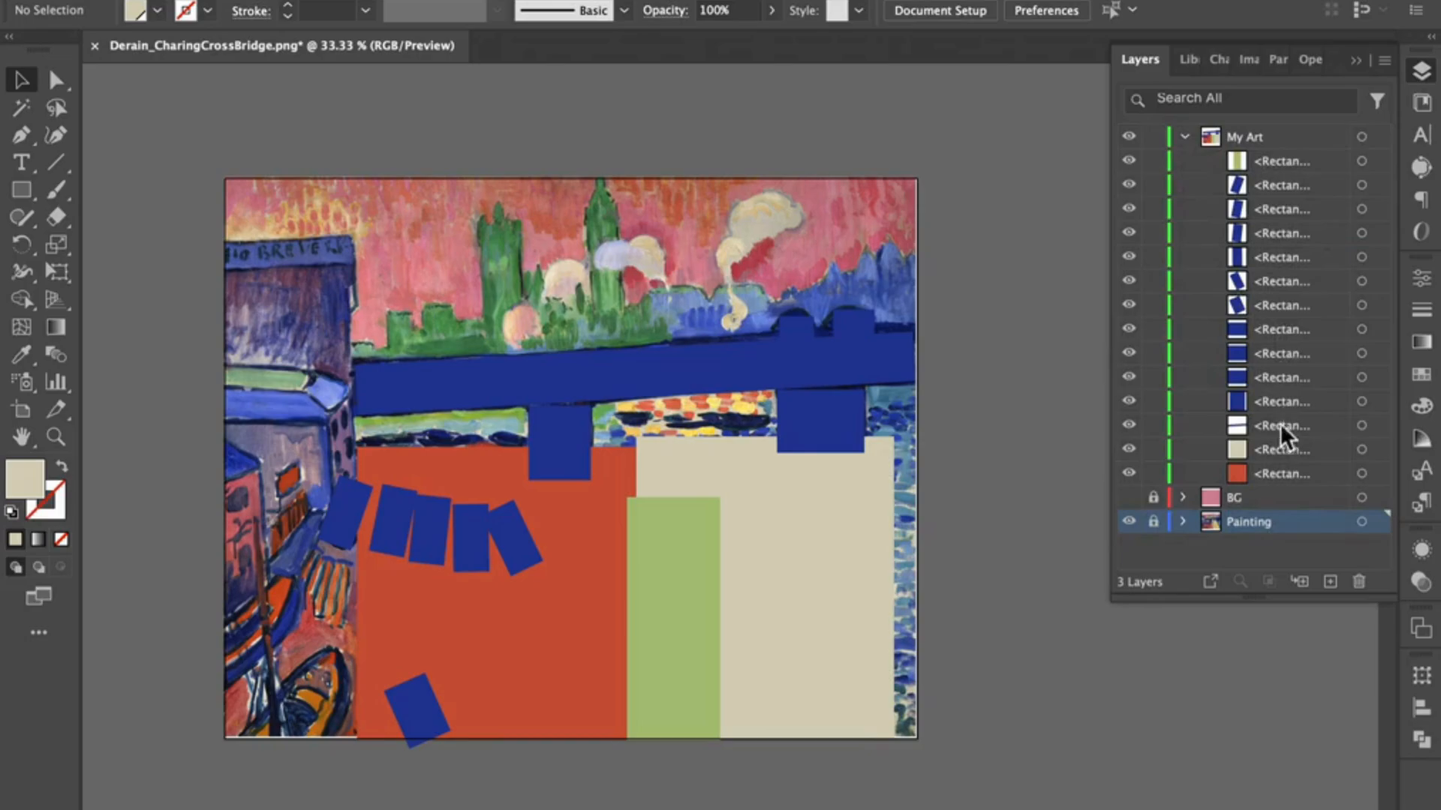
left_click(1274, 450)
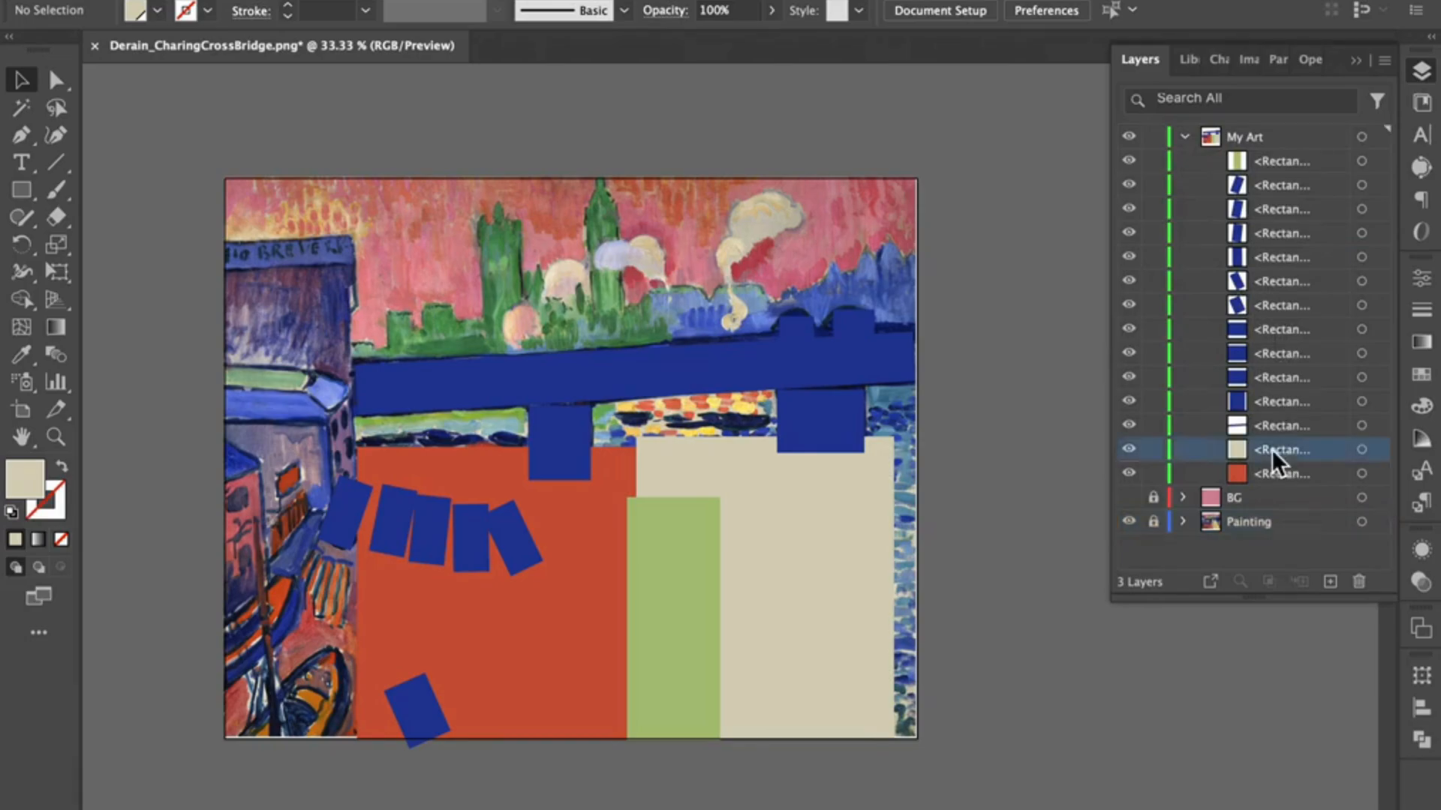
left_click(1128, 449)
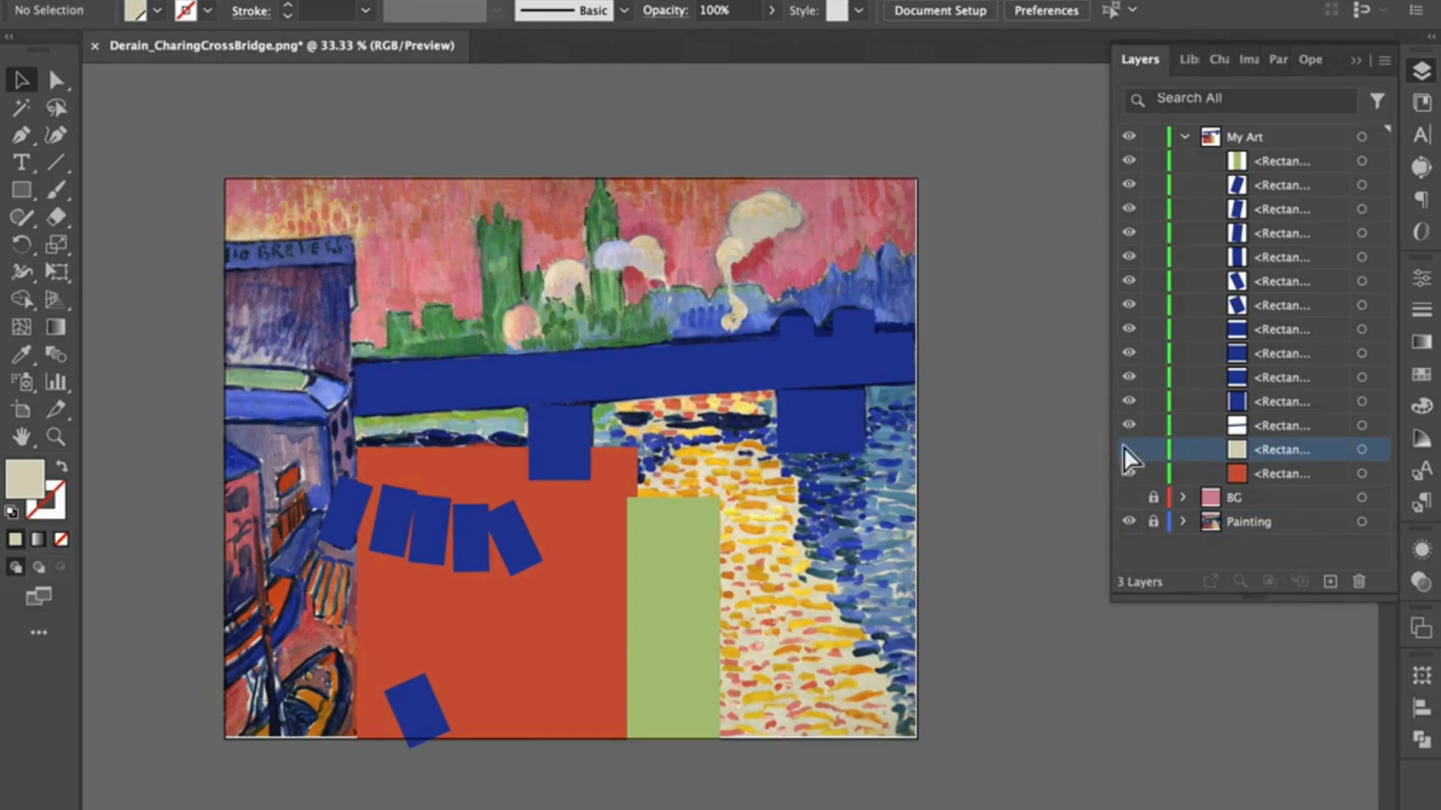
Step: On the My Art layer, draw a small horizontal rectangle over a painted dash below the bridge and fill it with the orange swatch
key("super+equal")
key("super+equal")
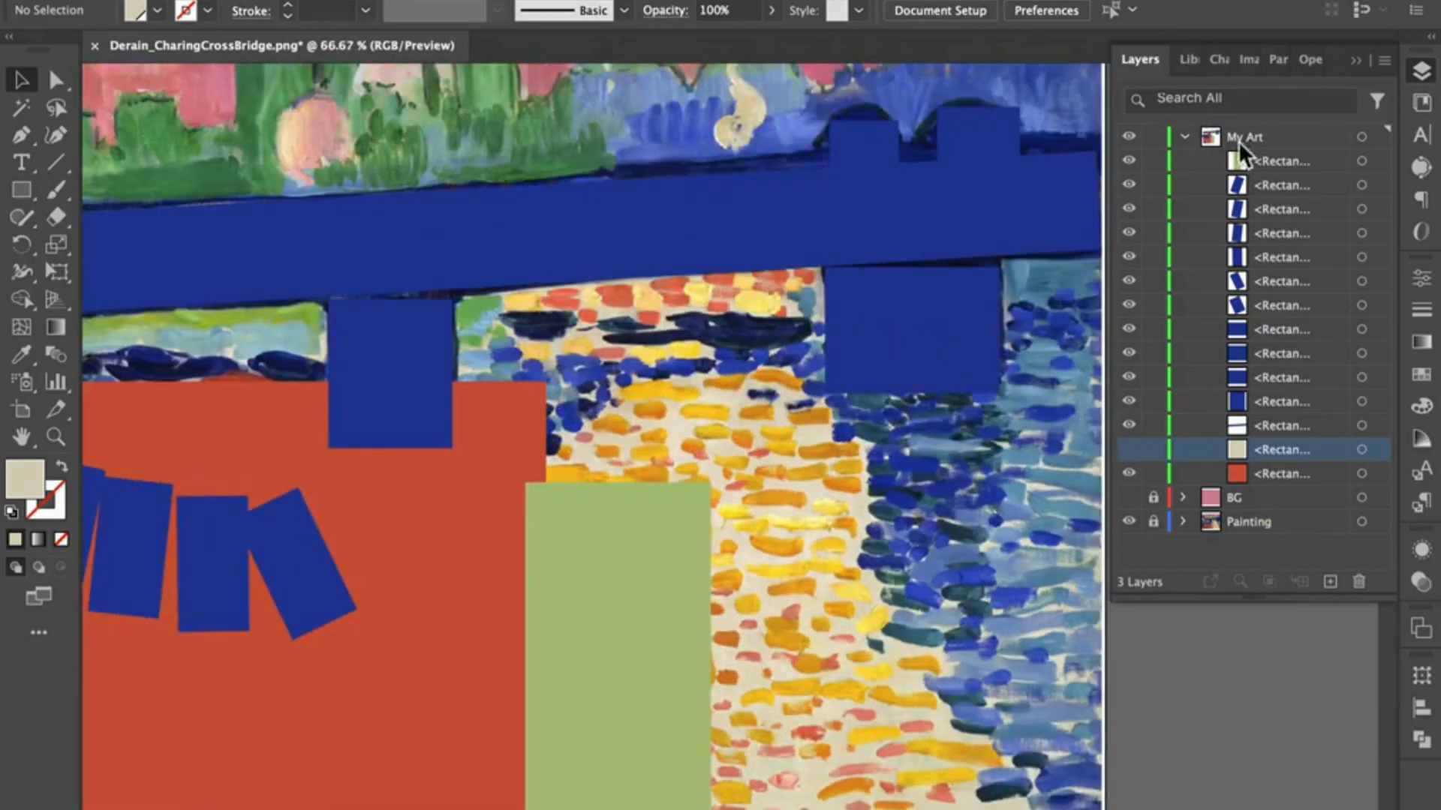
left_click(1185, 138)
left_click(1320, 136)
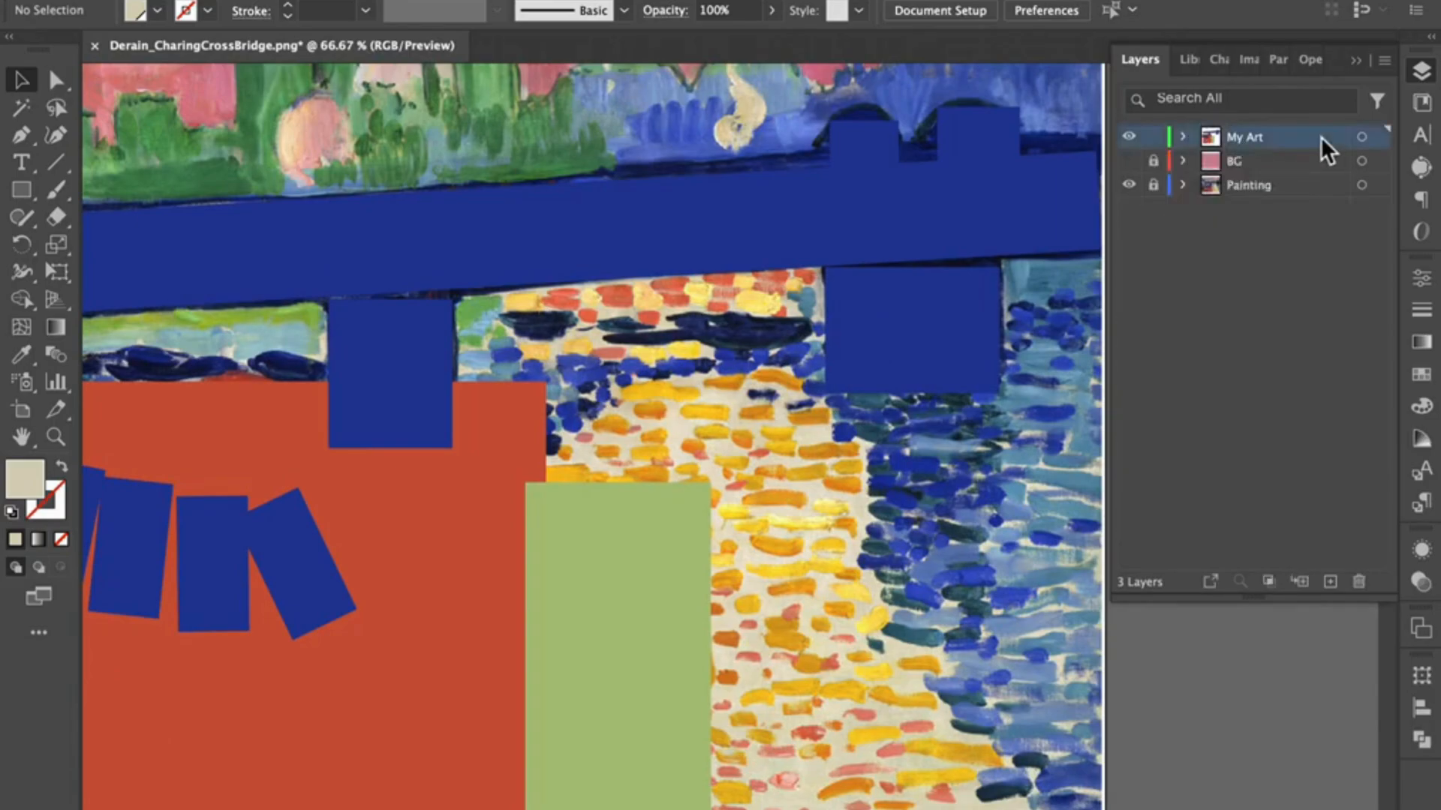
left_click(21, 190)
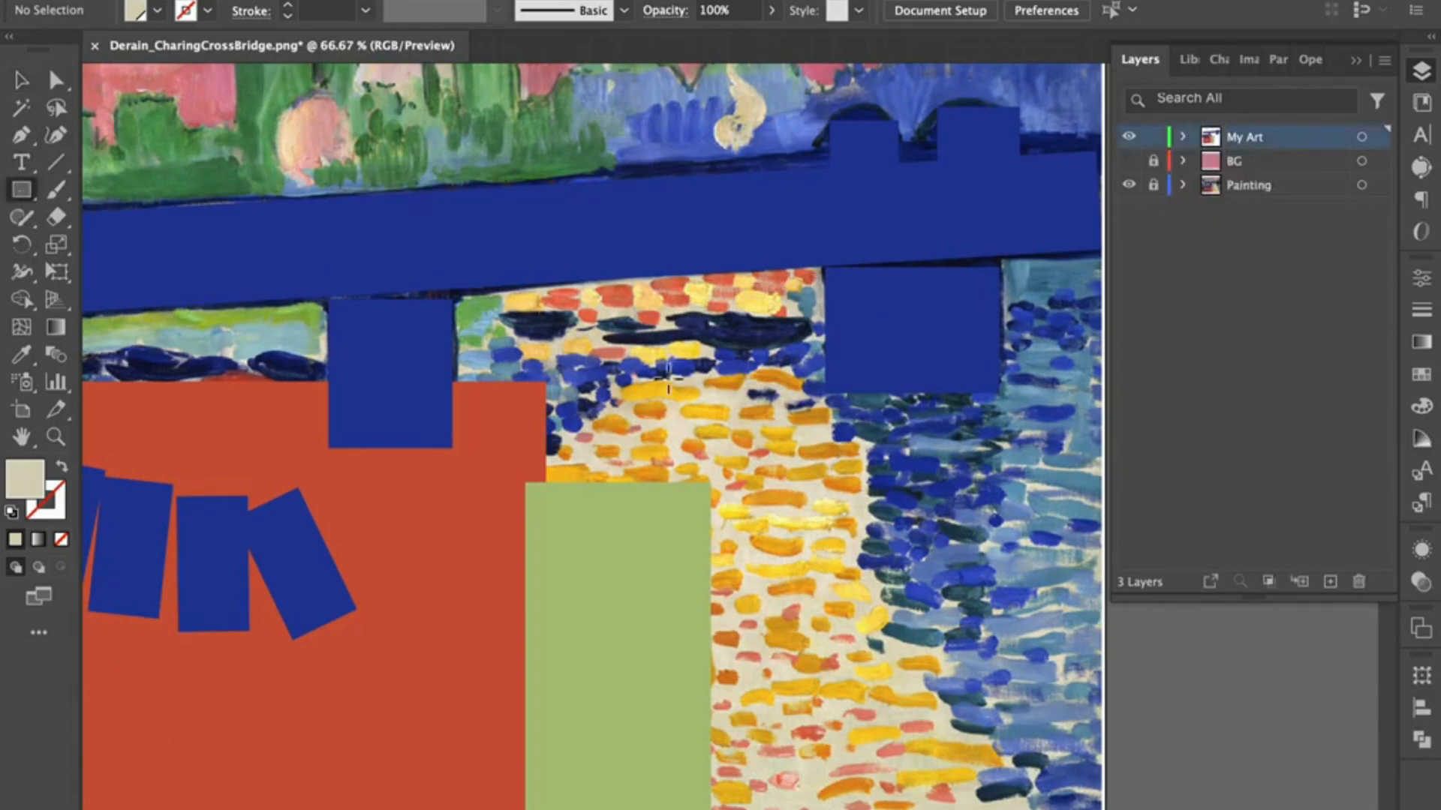
left_click_drag(706, 376, 757, 395)
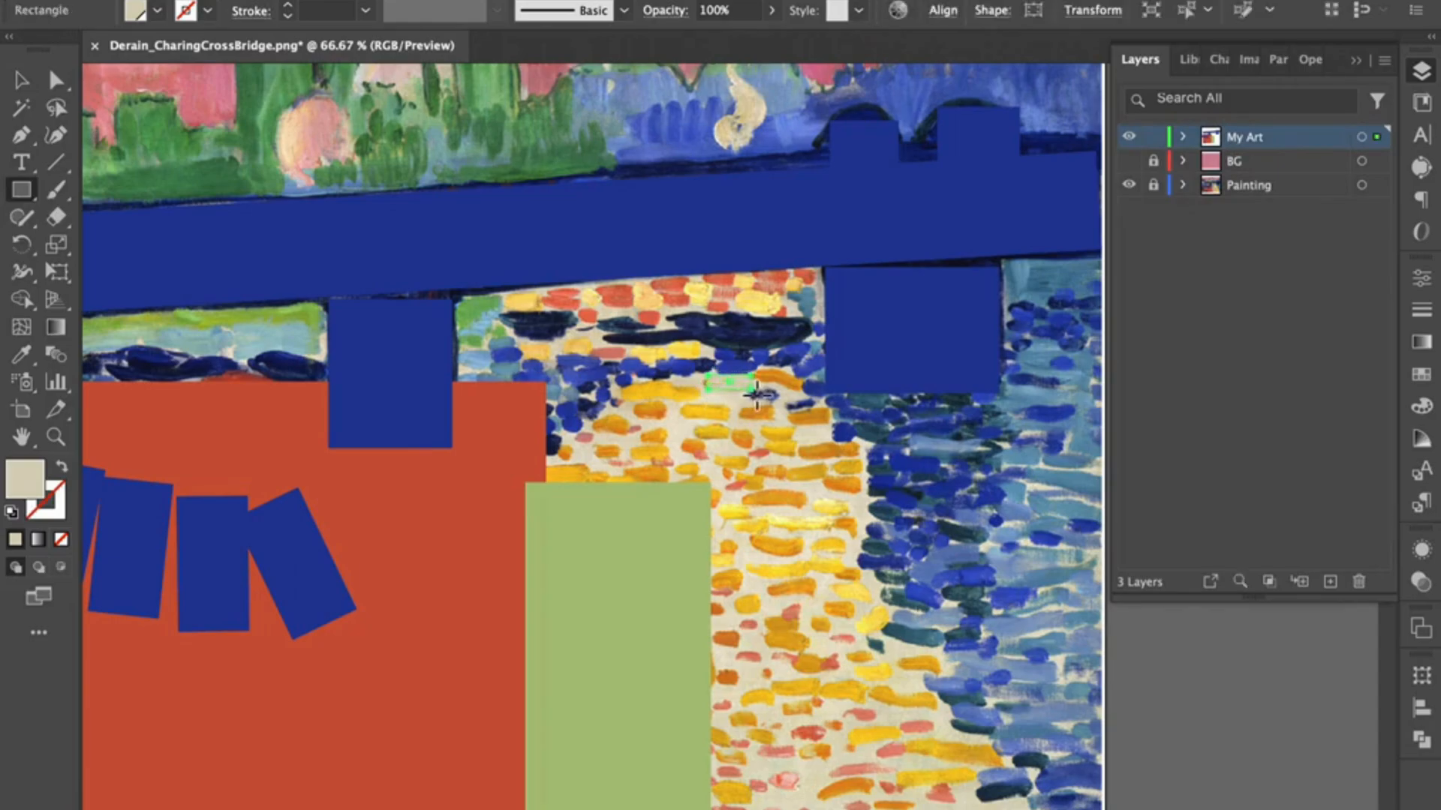
left_click(1421, 374)
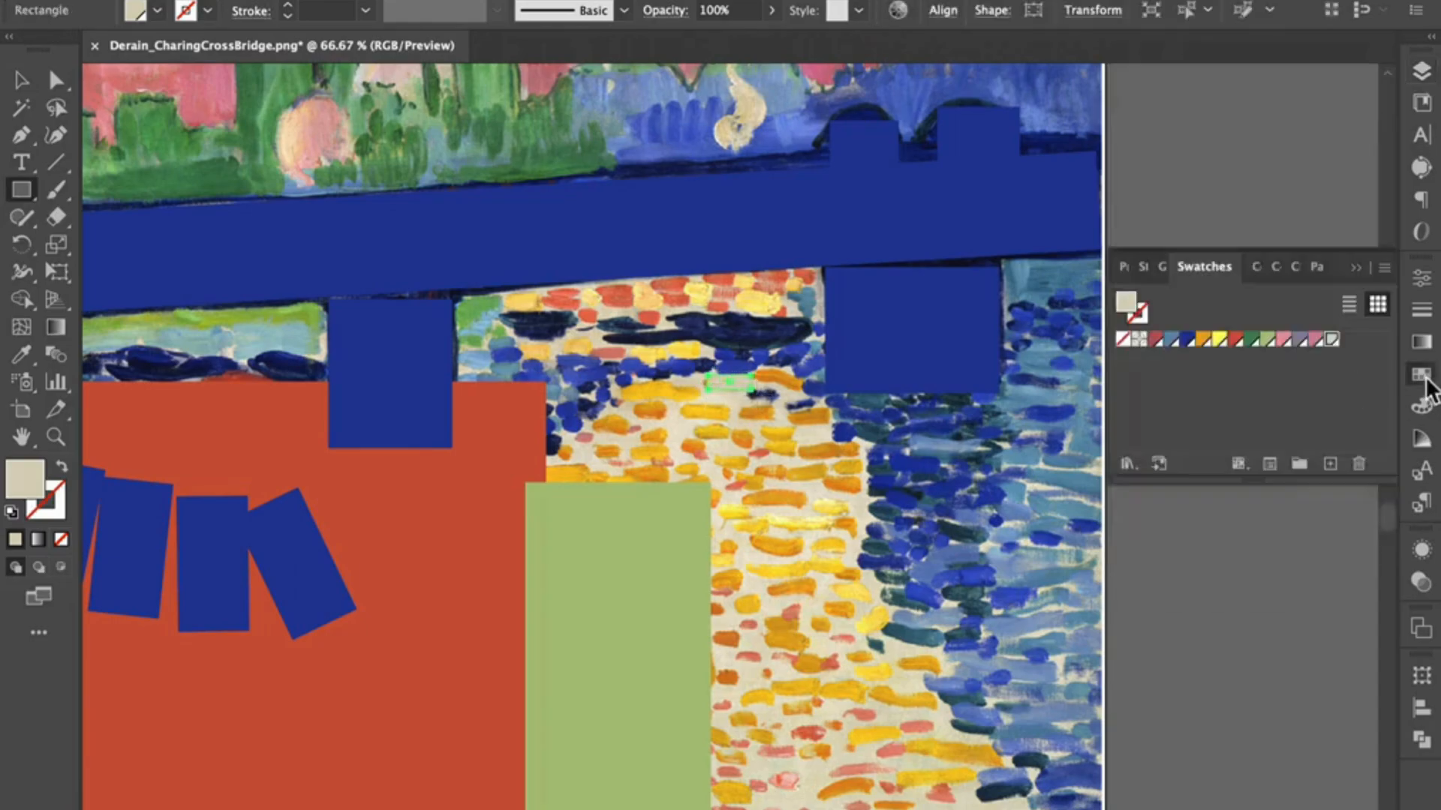
left_click(1205, 342)
Step: Draw more small orange rectangles over the painted orange dashes in the water between the green strip and the right bridge pier
left_click_drag(735, 402, 784, 421)
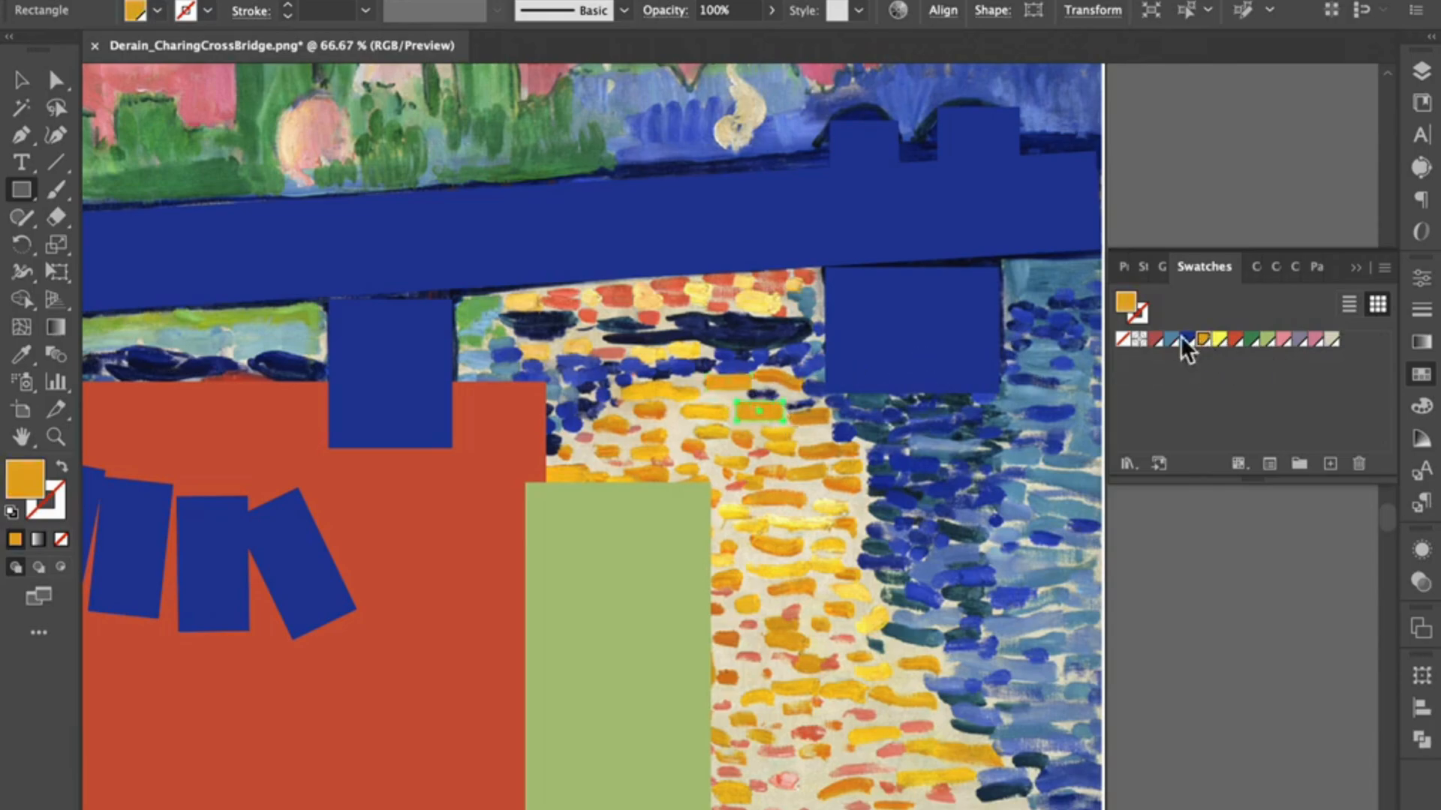
left_click_drag(754, 371, 803, 385)
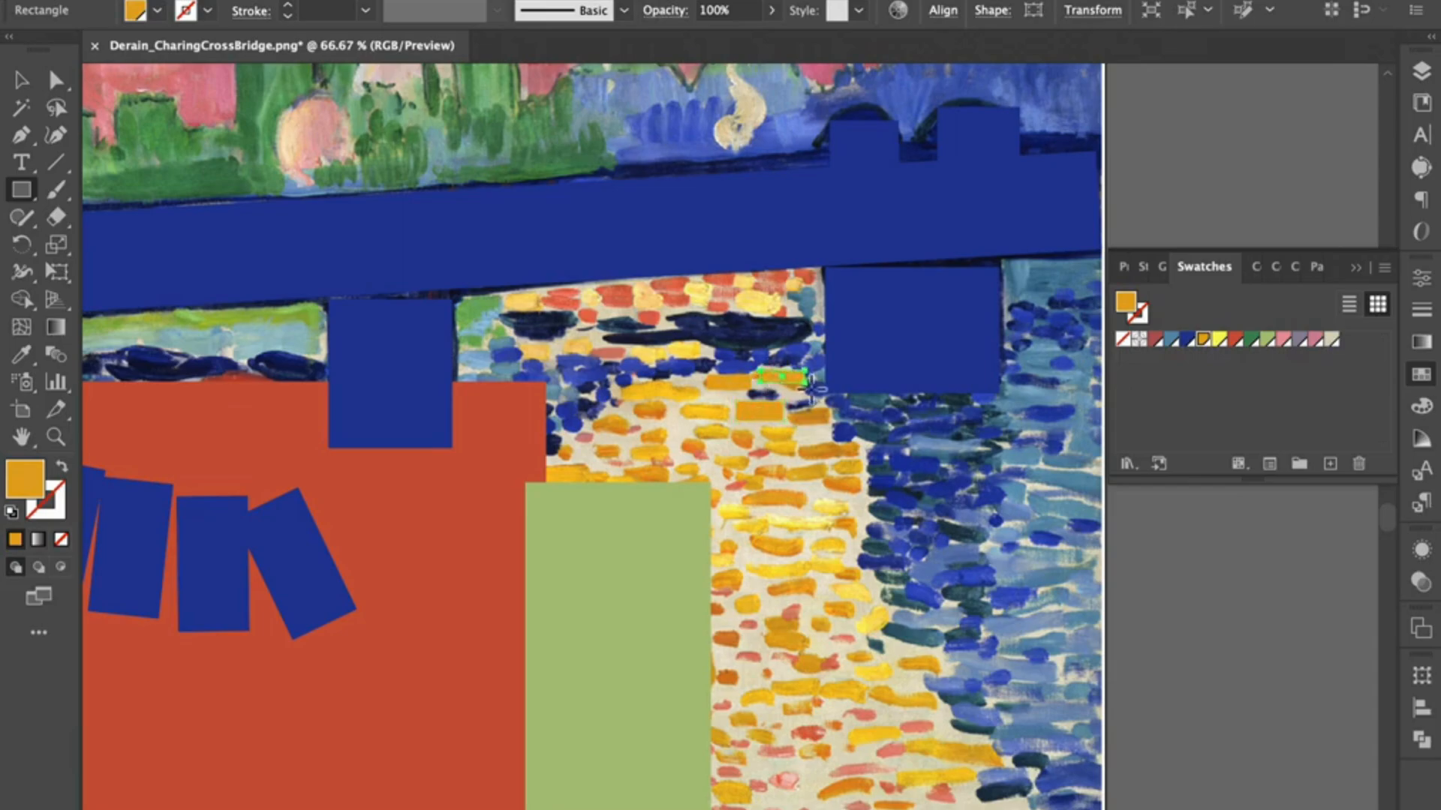
mouse_move(593, 417)
left_mouse_down()
mouse_move(628, 429)
mouse_move(639, 474)
mouse_move(675, 486)
left_mouse_up()
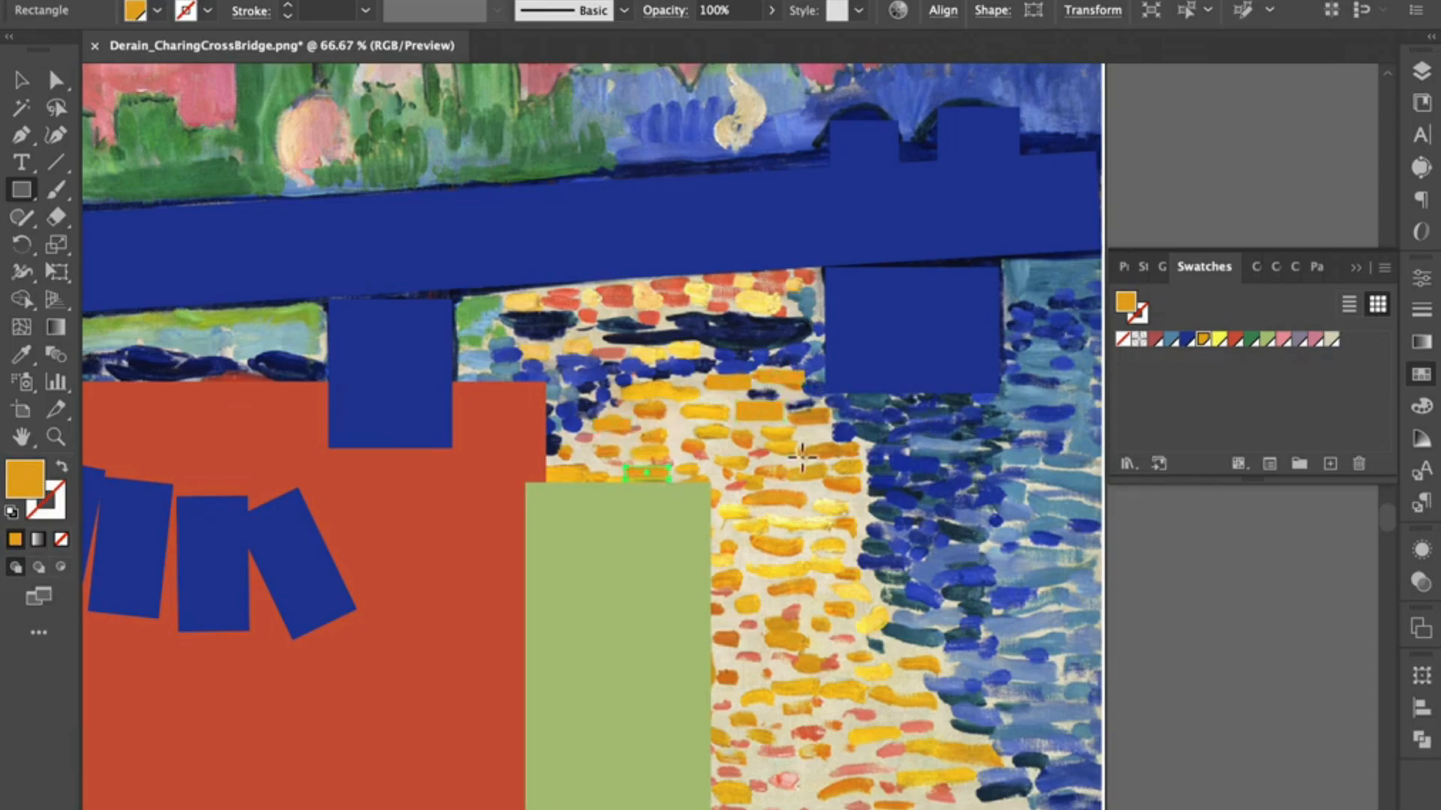
left_click_drag(798, 442, 867, 461)
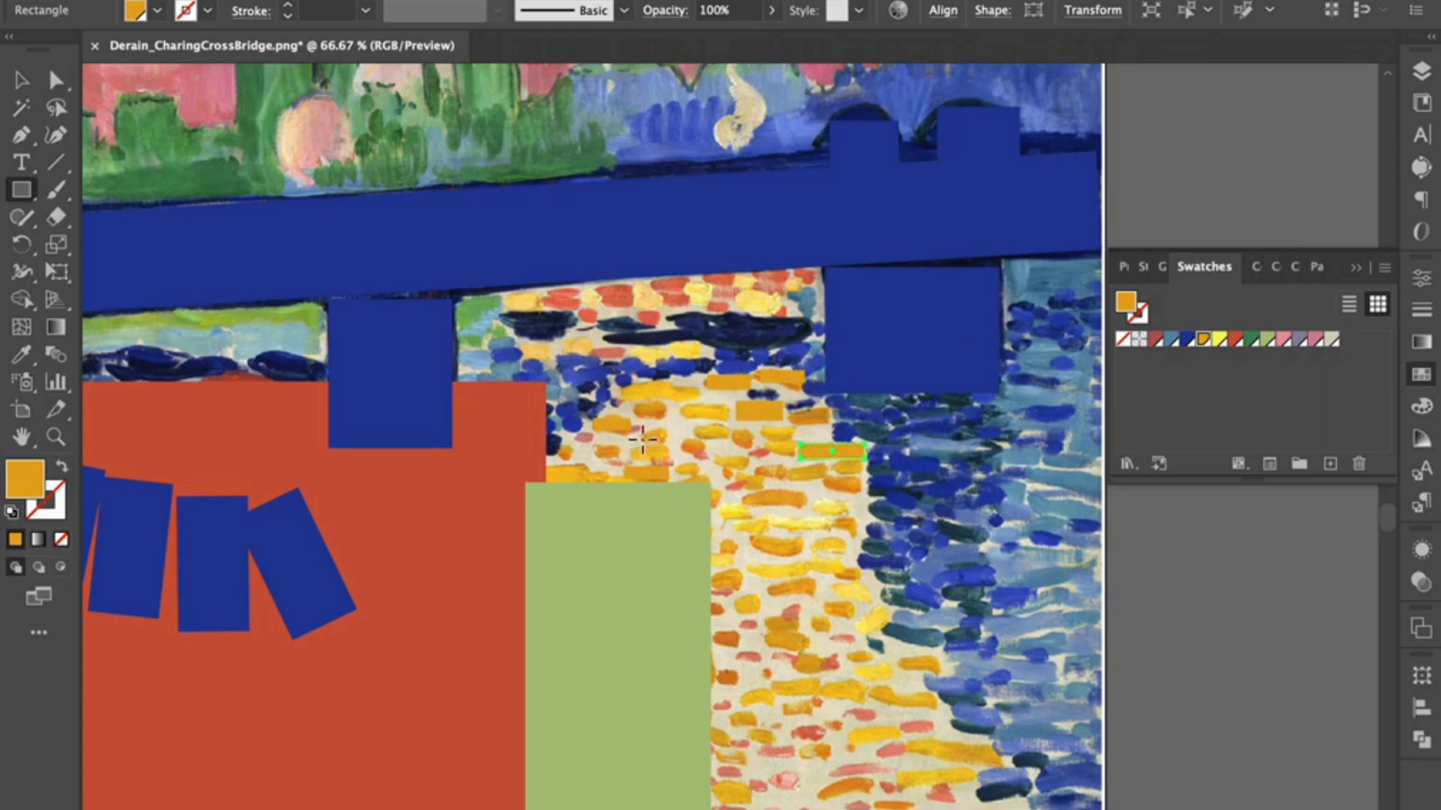
Step: Extend the upper row with two adjoining dashes, fill the right one with yellow, and draw another yellow dash lower in the water
left_click_drag(632, 404, 737, 424)
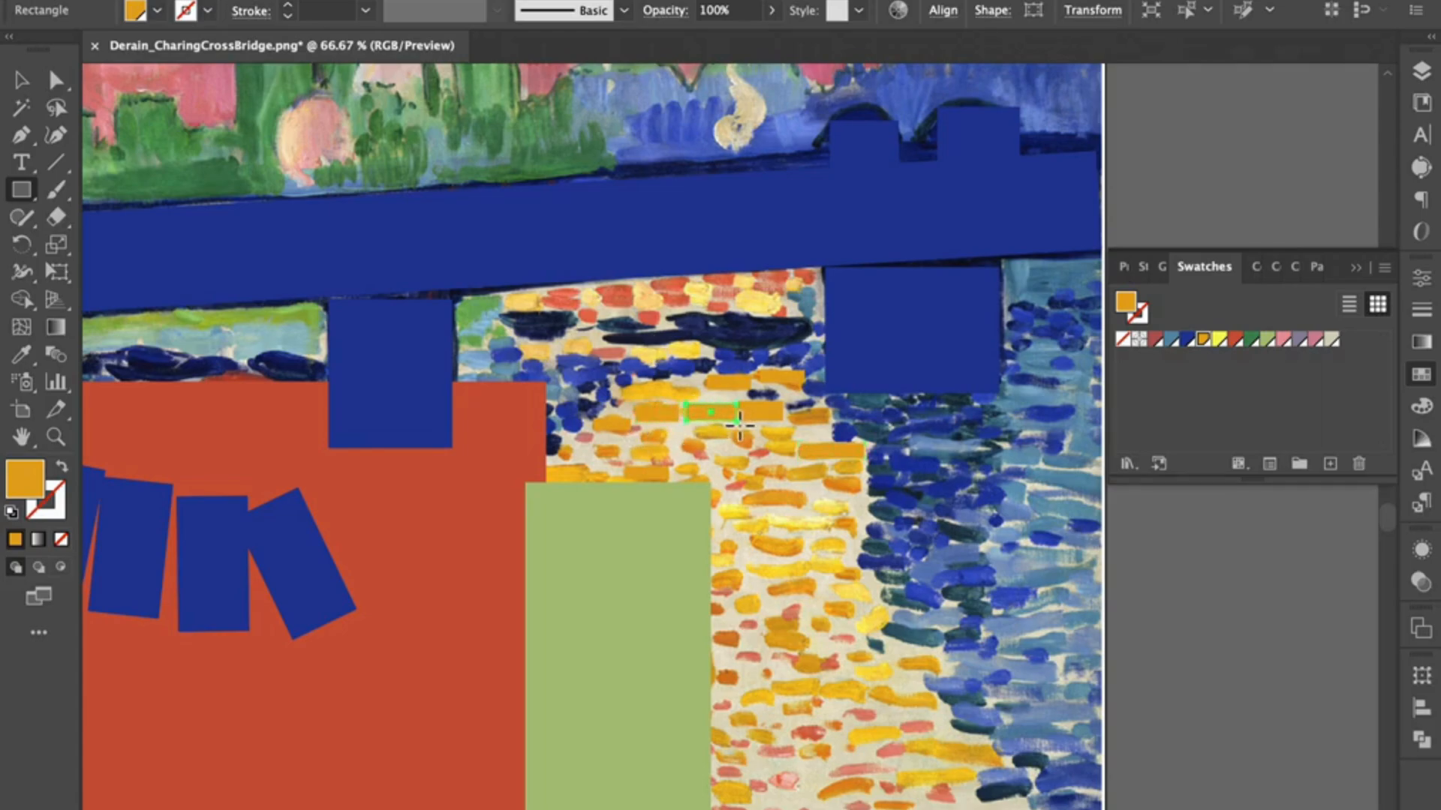
left_click(1220, 342)
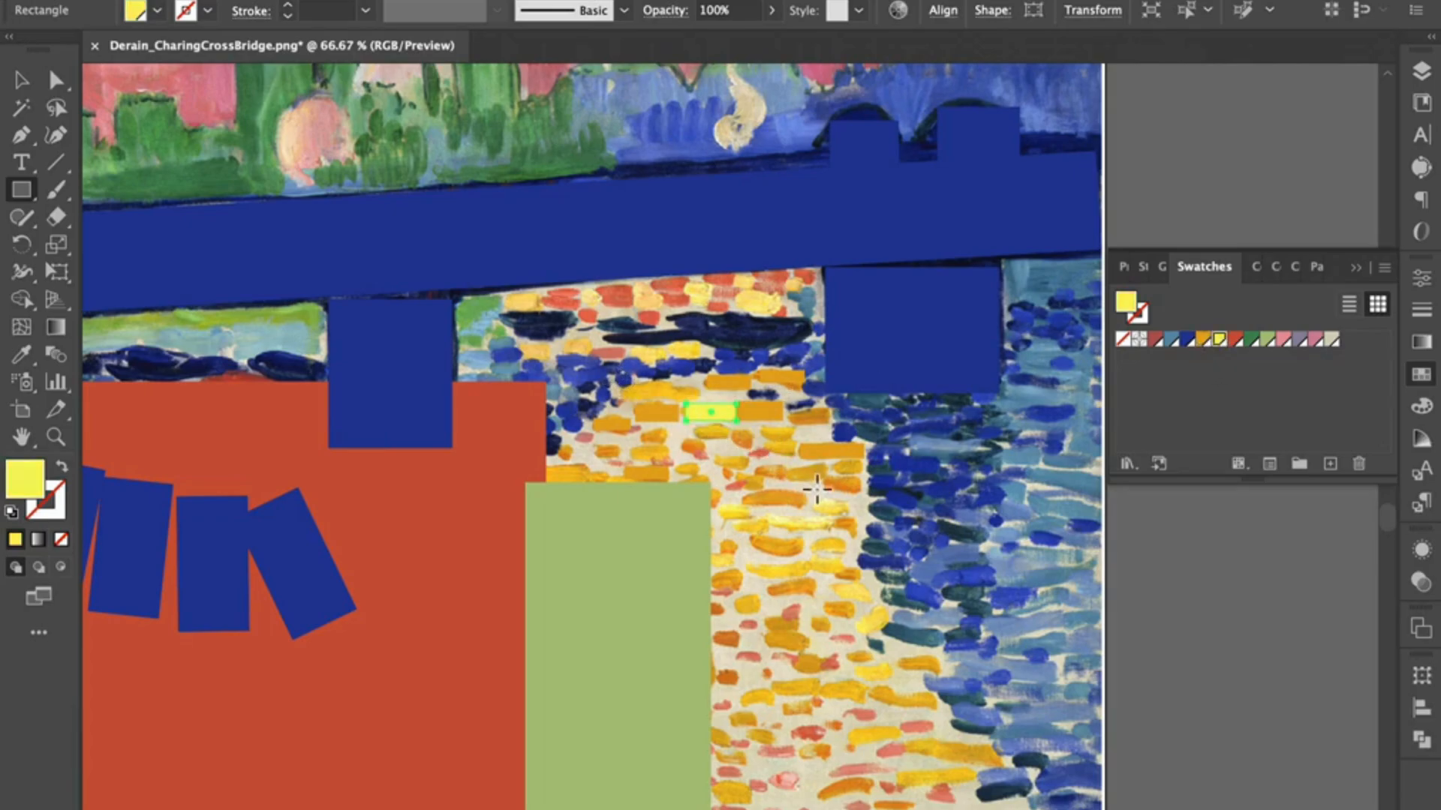
left_click_drag(816, 501, 850, 518)
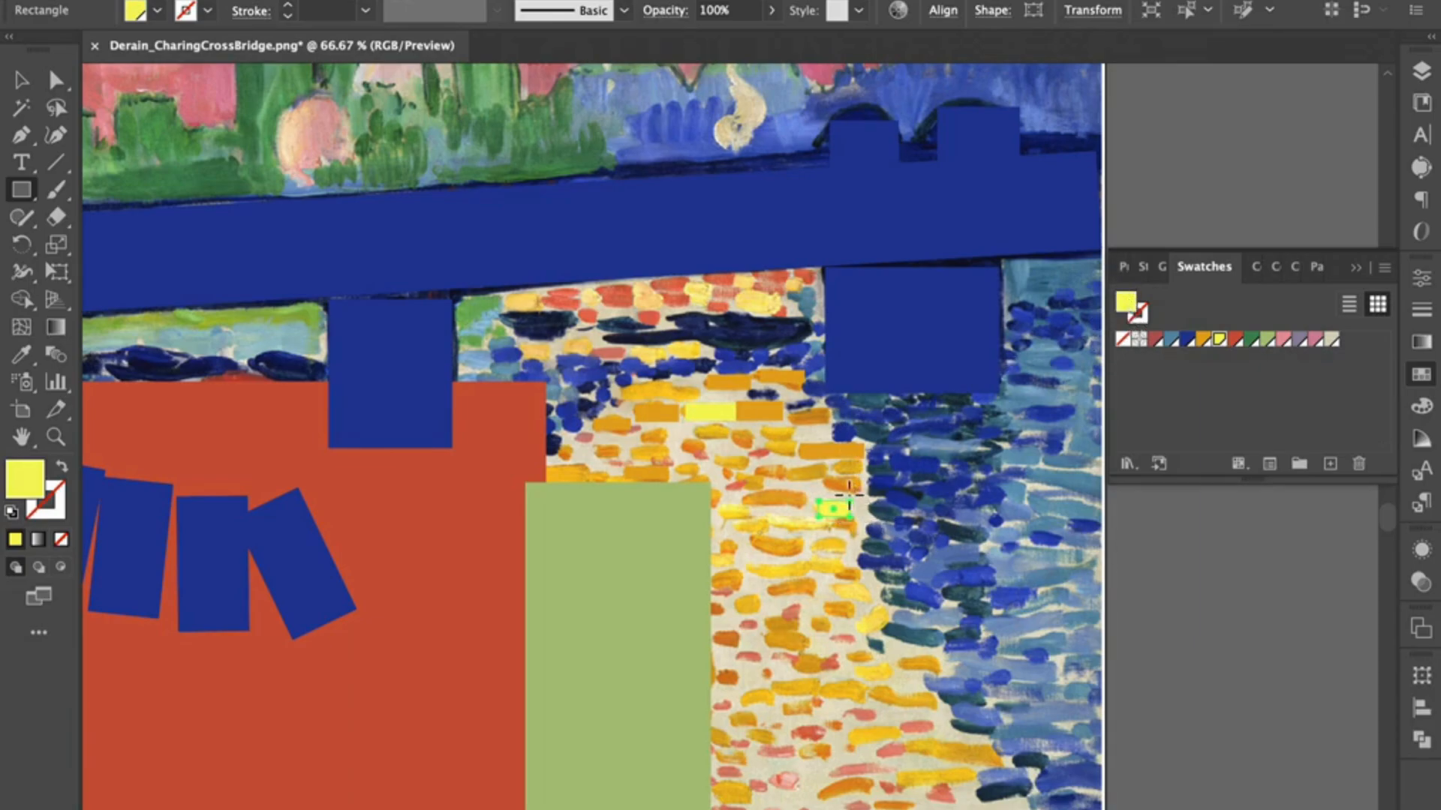
Step: Hide the Painting layer so that only the rectangles drawn on the My Art layer show on the artboard
left_click(1421, 72)
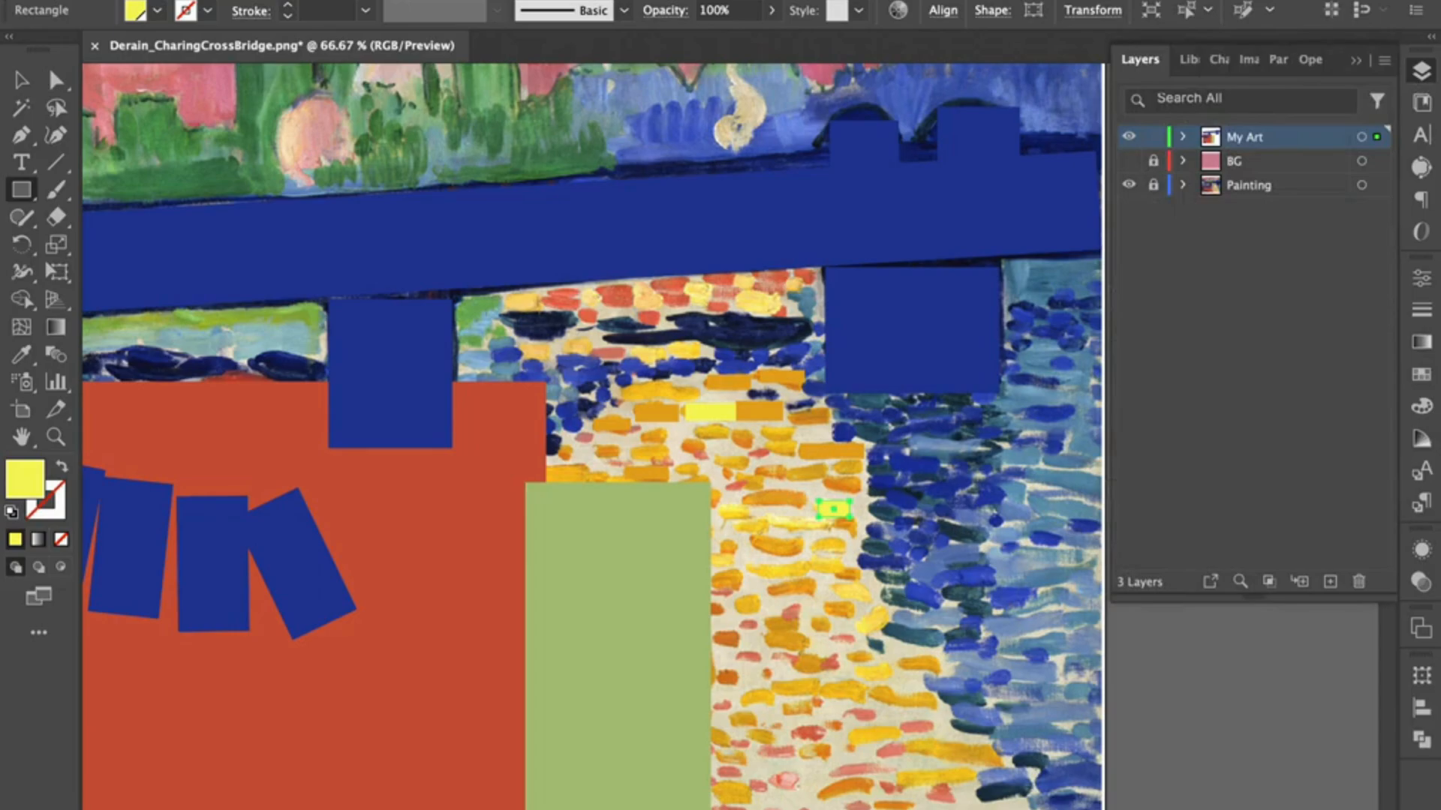
key("super+0")
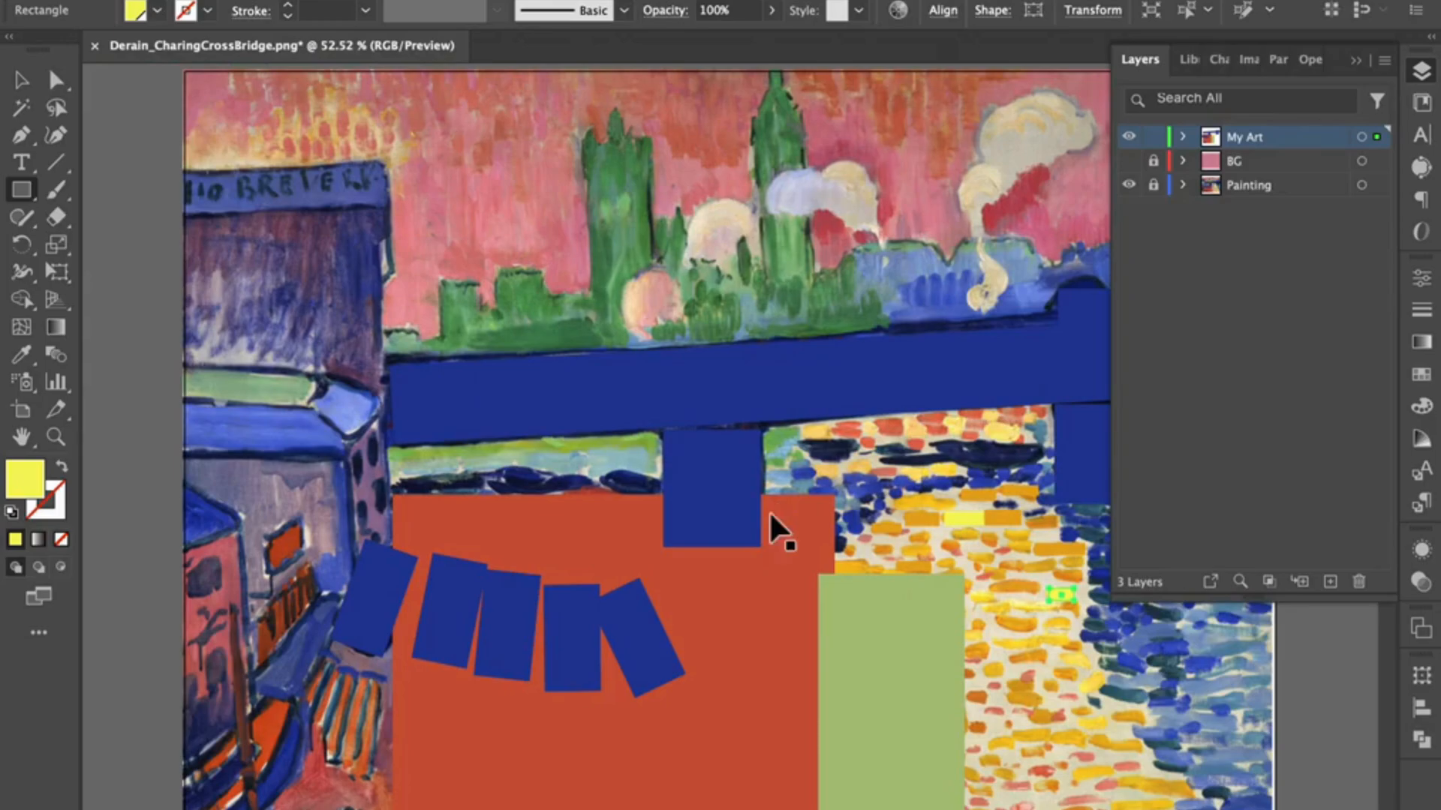
key("super+minus")
key("super+minus")
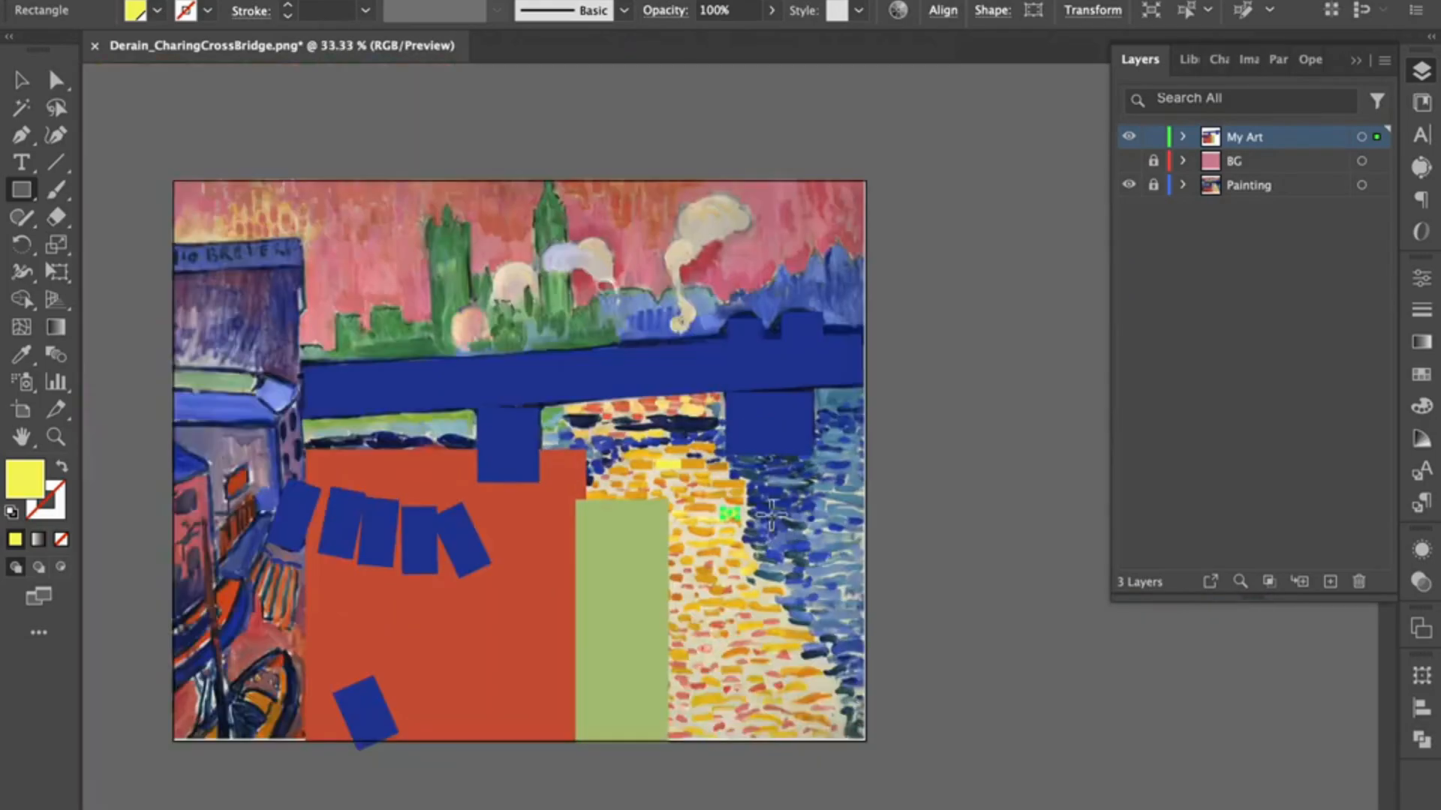
left_click_drag(770, 515, 878, 534)
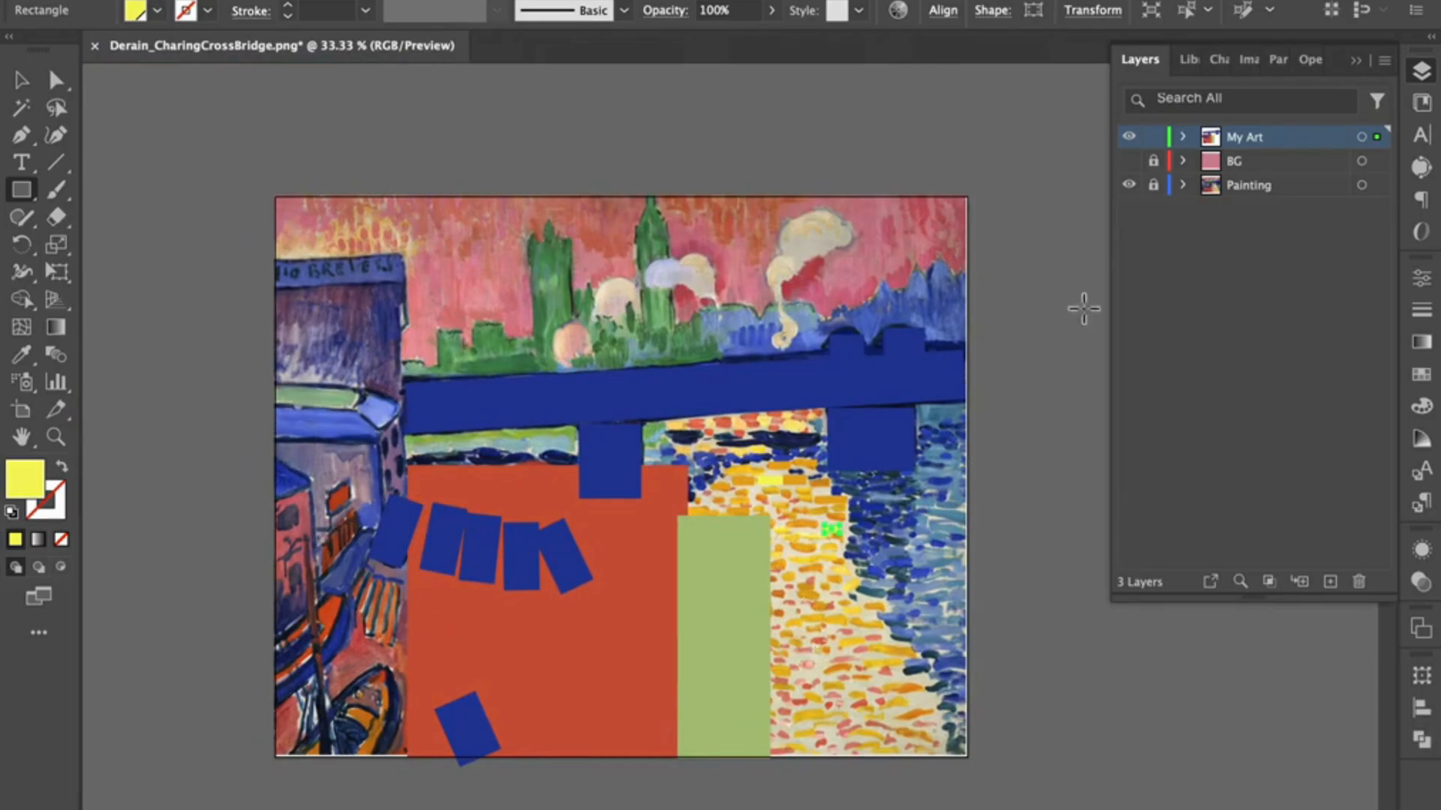
left_click(1129, 186)
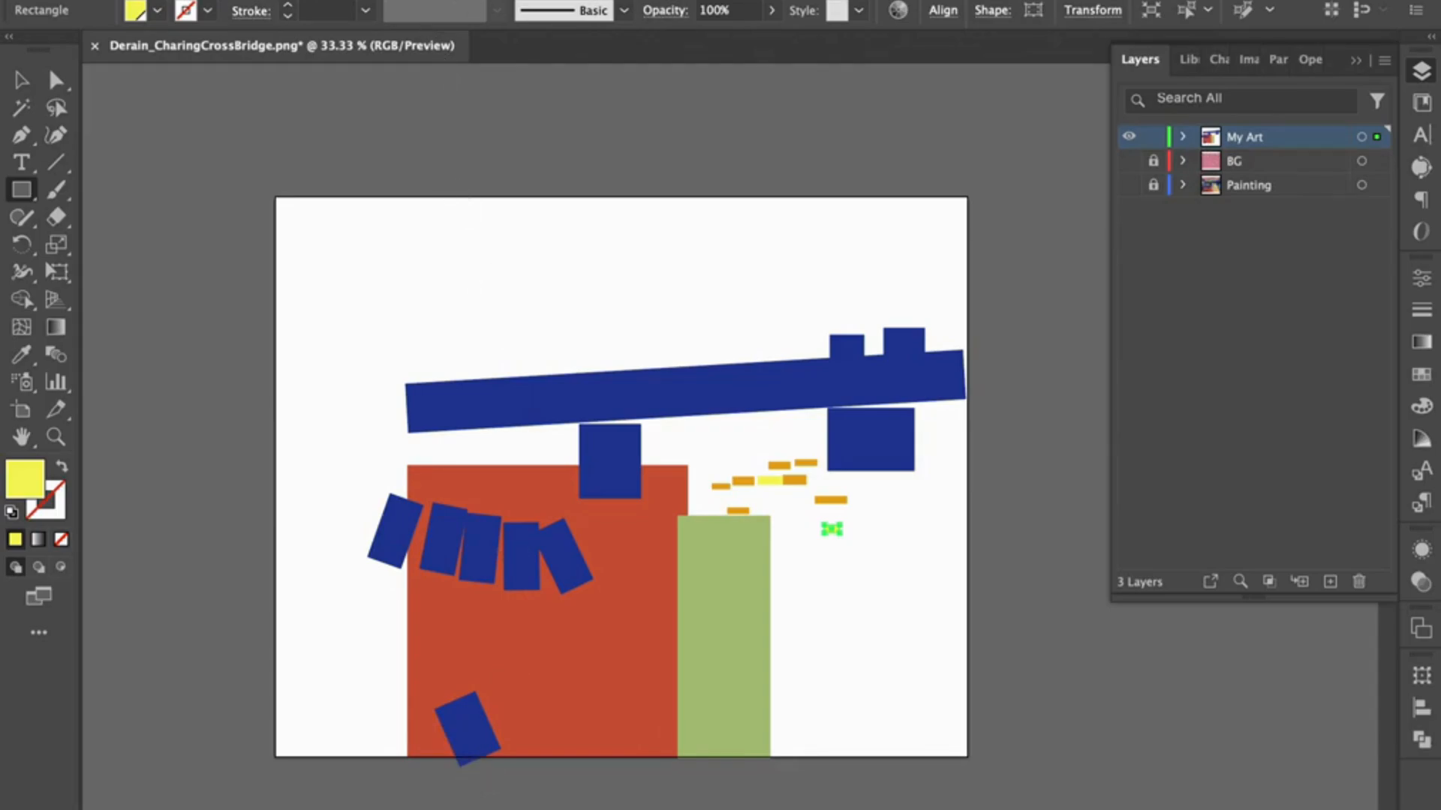
Step: Turn on Trim View to crop the display to the artboard, and show the BG layer behind the artwork
left_click(384, 0)
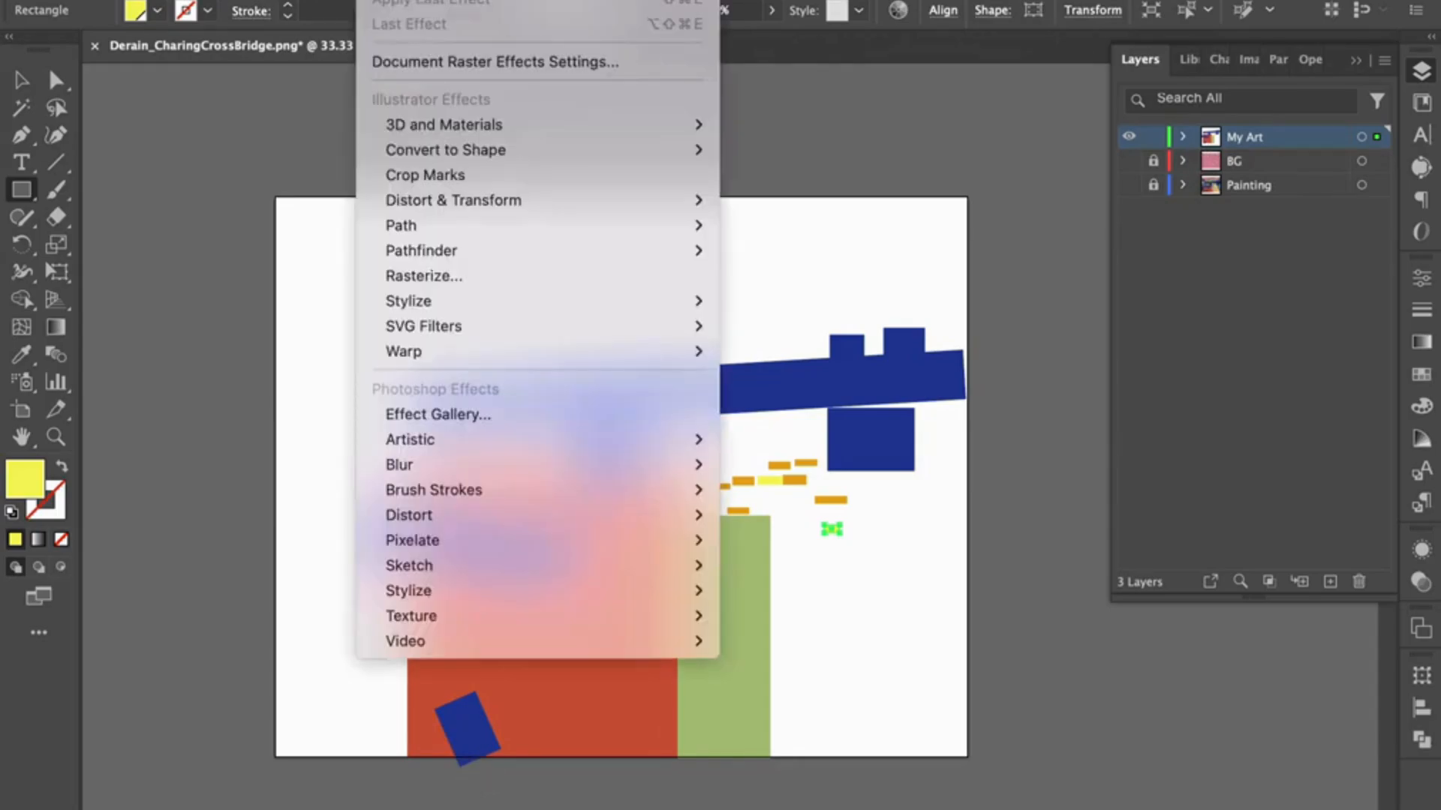
mouse_move(434, 1)
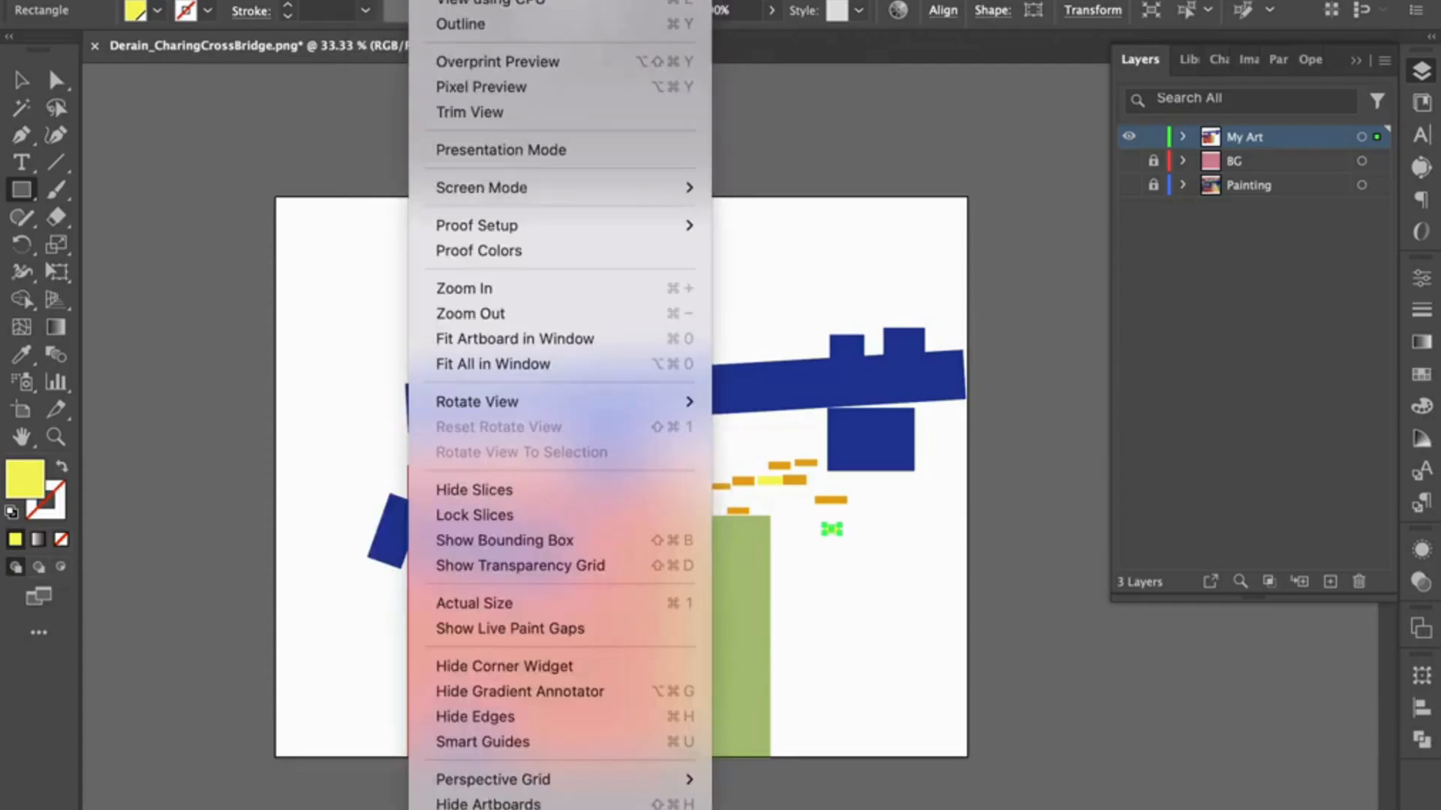
left_click(470, 113)
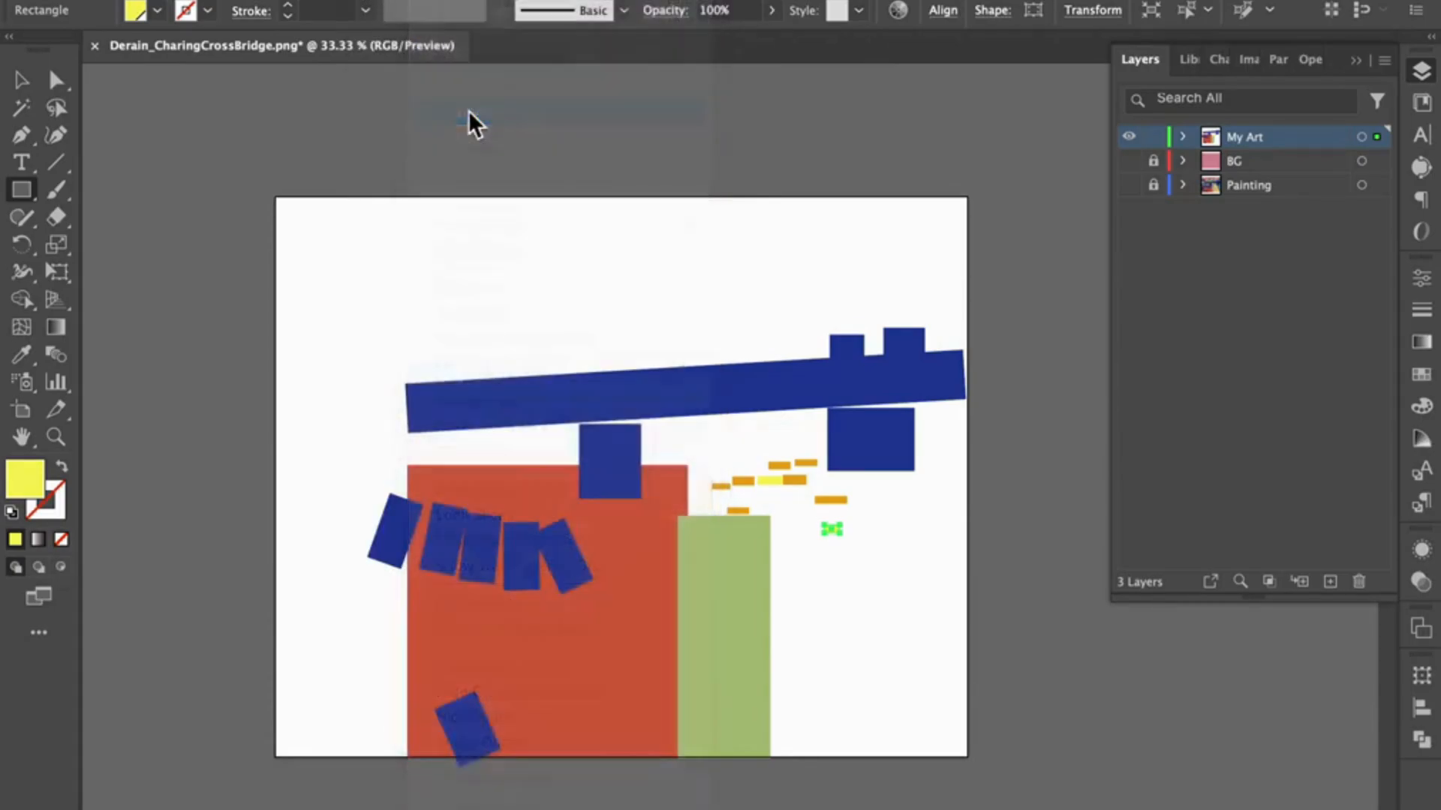
left_click(1129, 160)
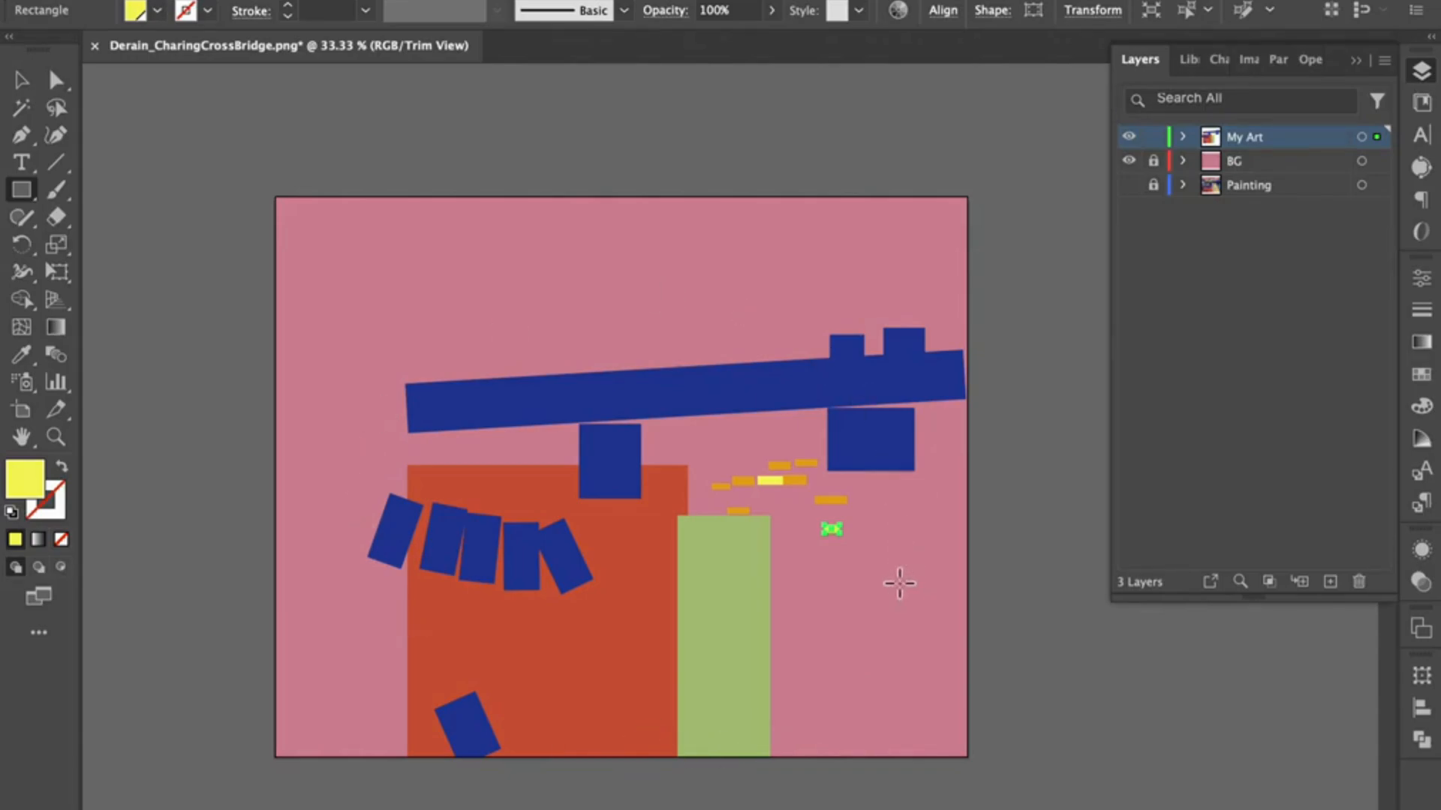
Step: Show the hidden cream rectangle inside the My Art layer again, and collapse the layer's contents
left_click(1183, 136)
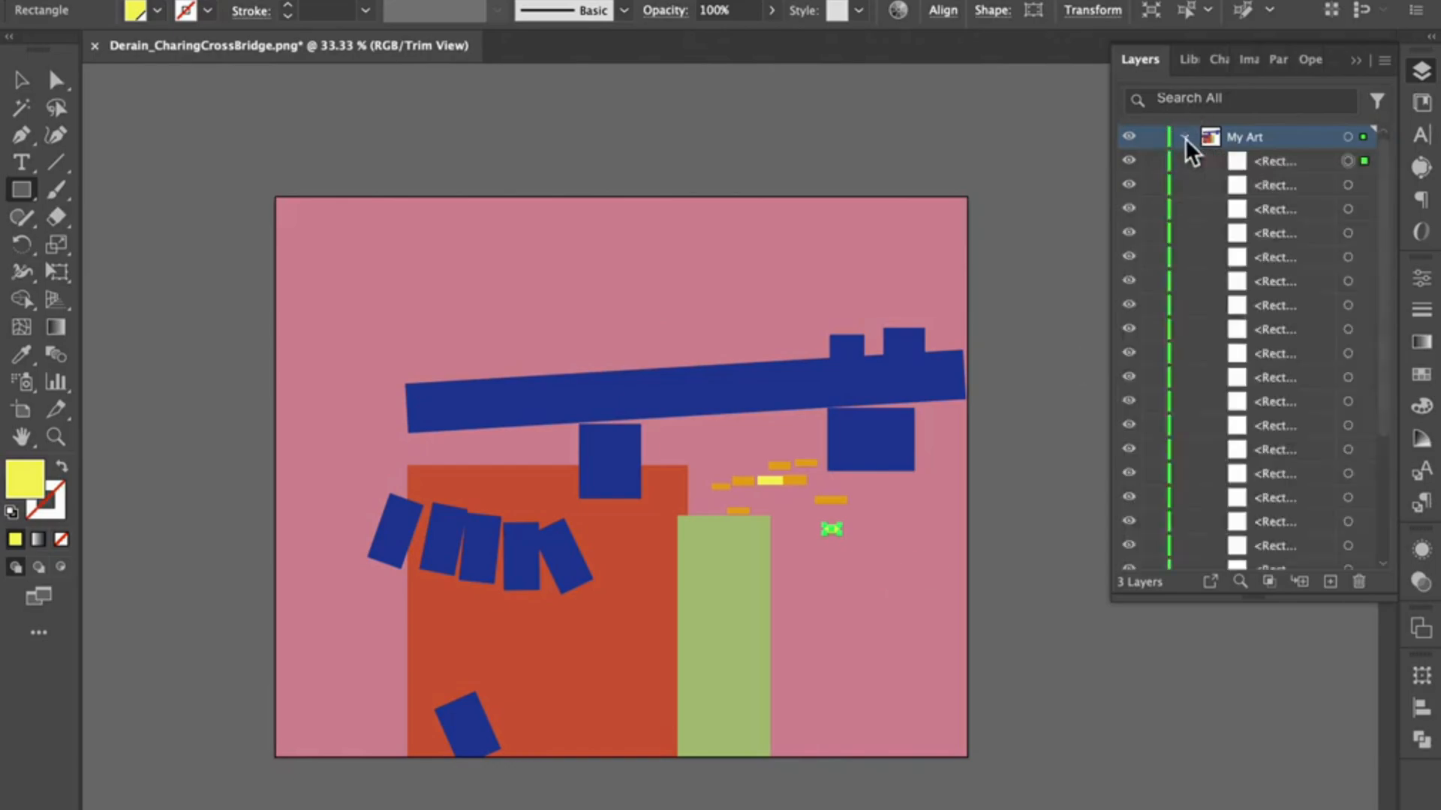
scroll(1222, 380, "down", 2)
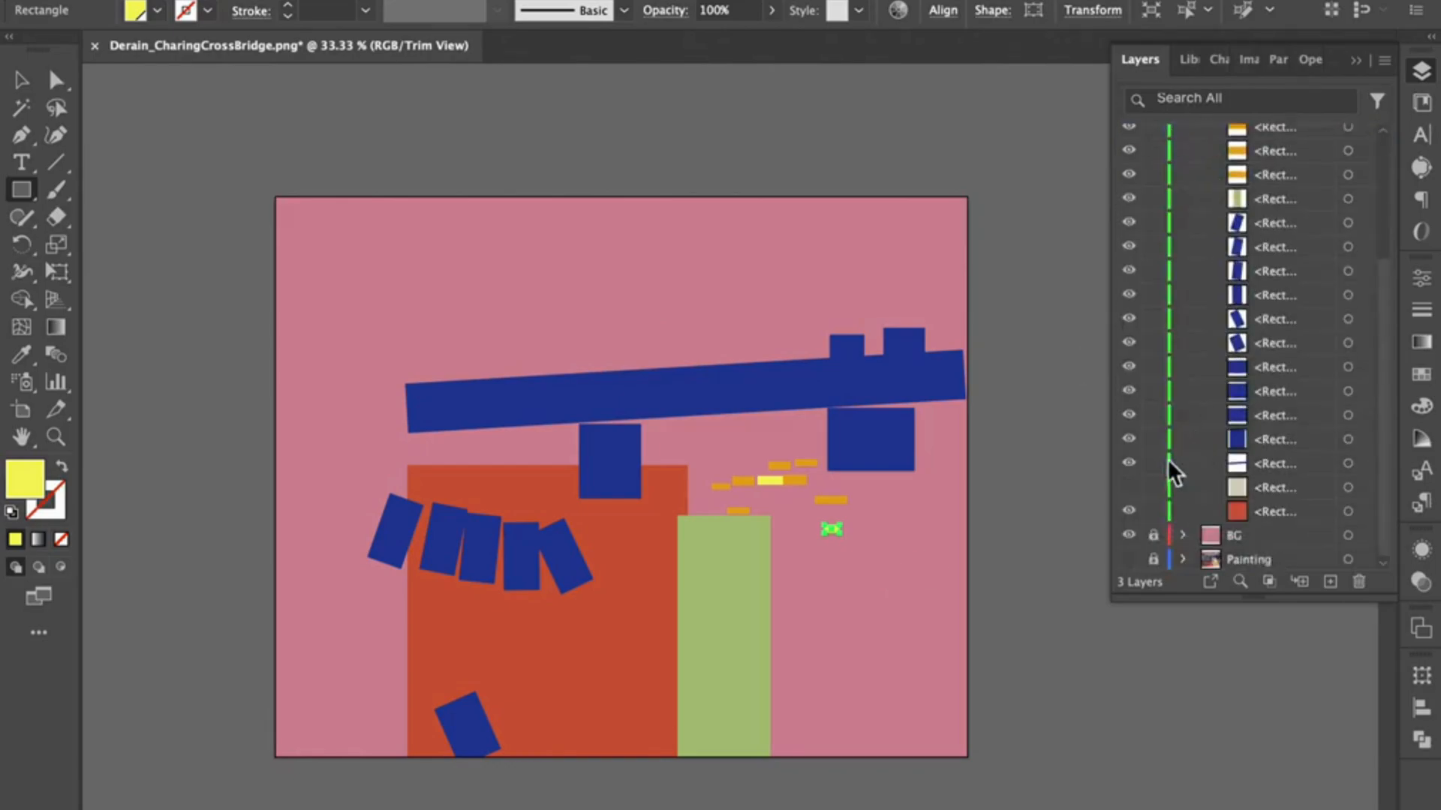
left_click(1128, 487)
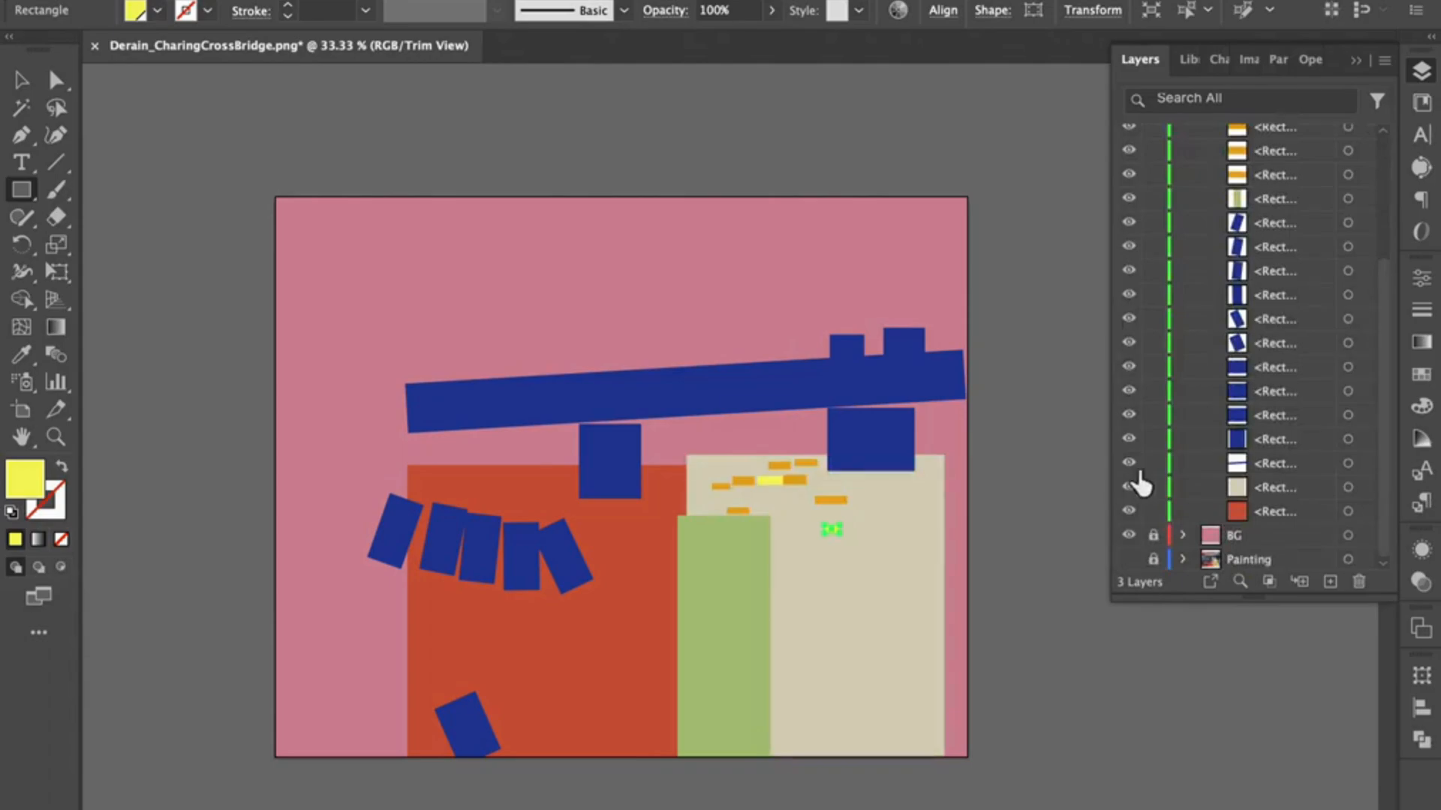
scroll(1367, 175, "up", 3)
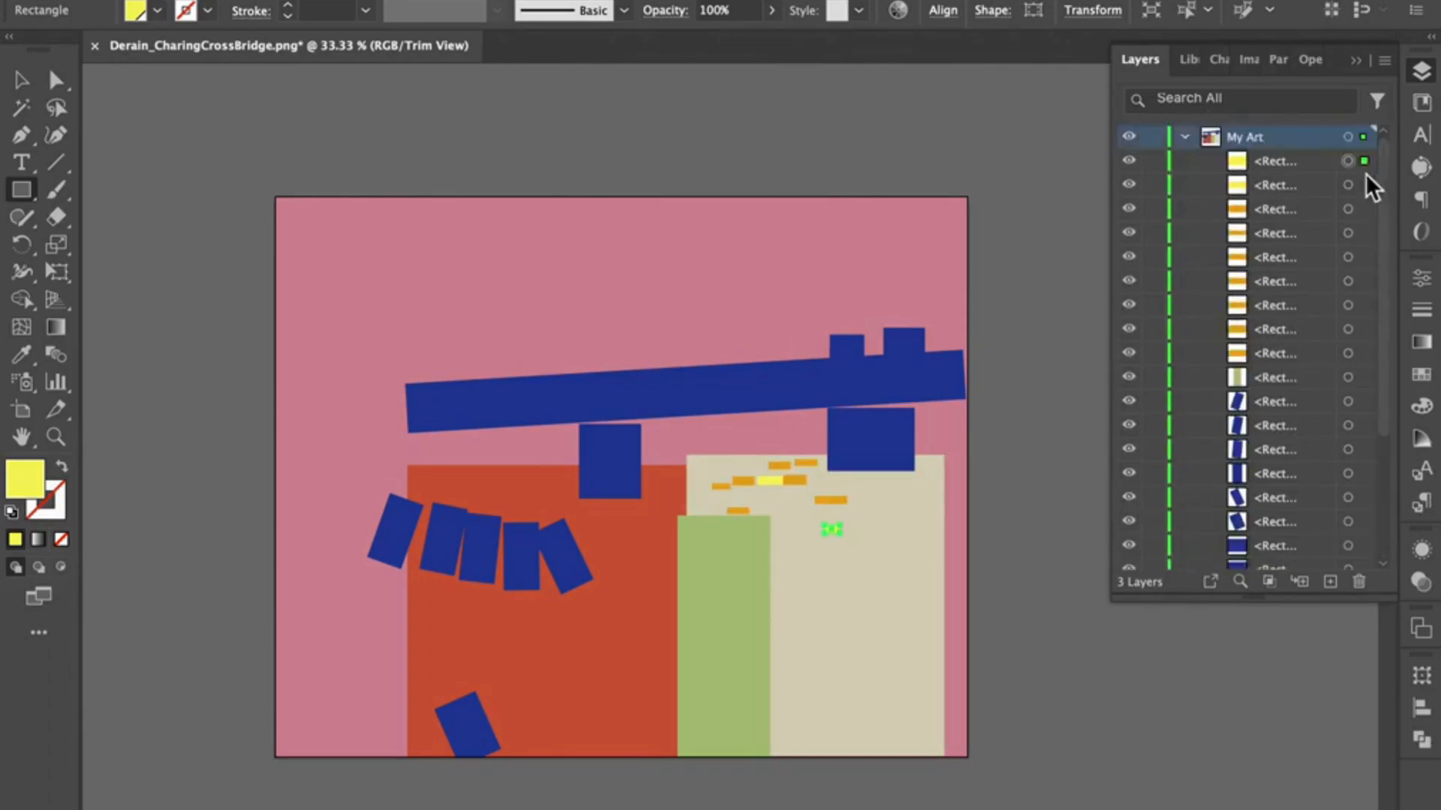
left_click(1186, 137)
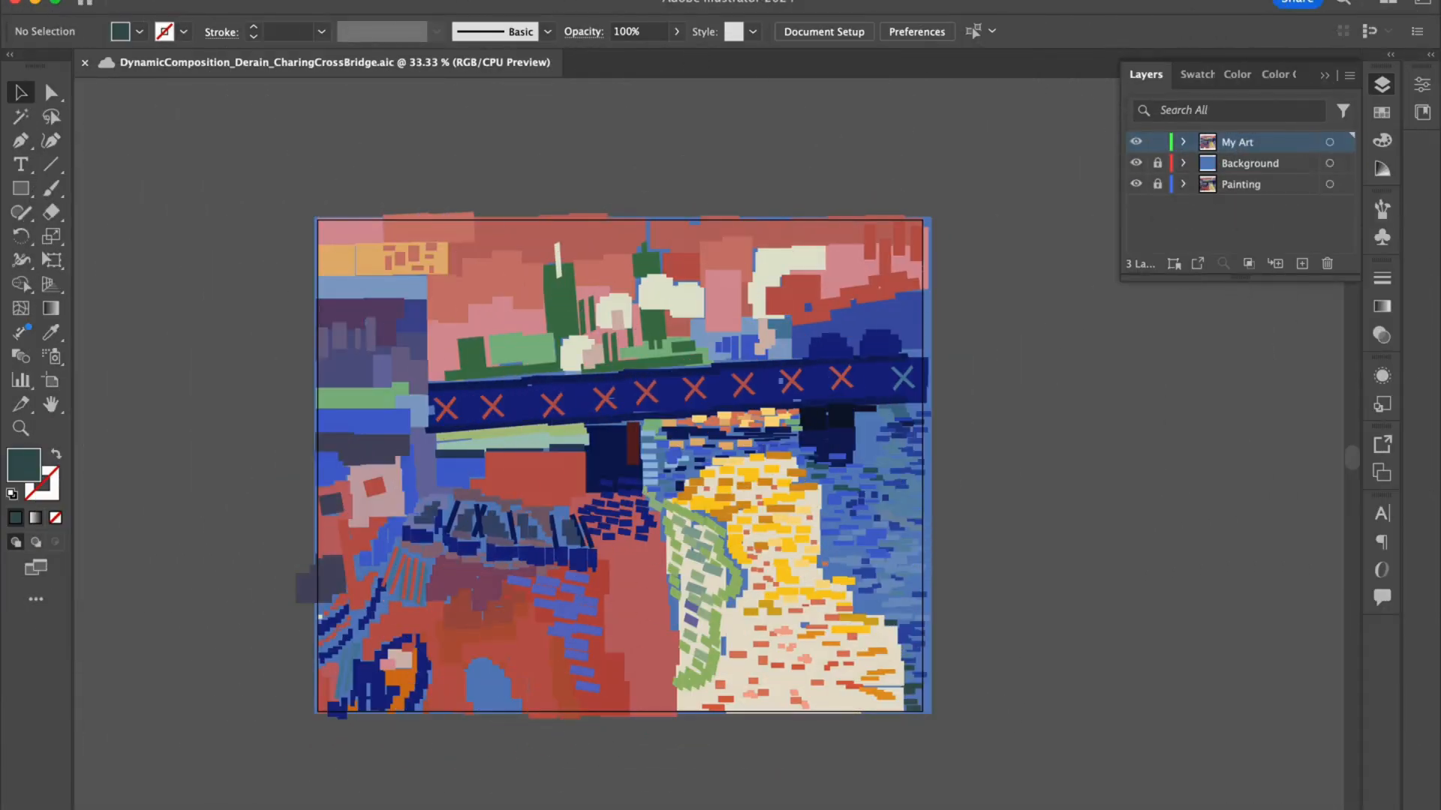
Step: Turn on Trim View for the finished composition and save it to the computer's Desktop as RG-DynamicComposition_Derain_CharingCrossBridge in Adobe Illustrator (ai) format
left_click(461, 0)
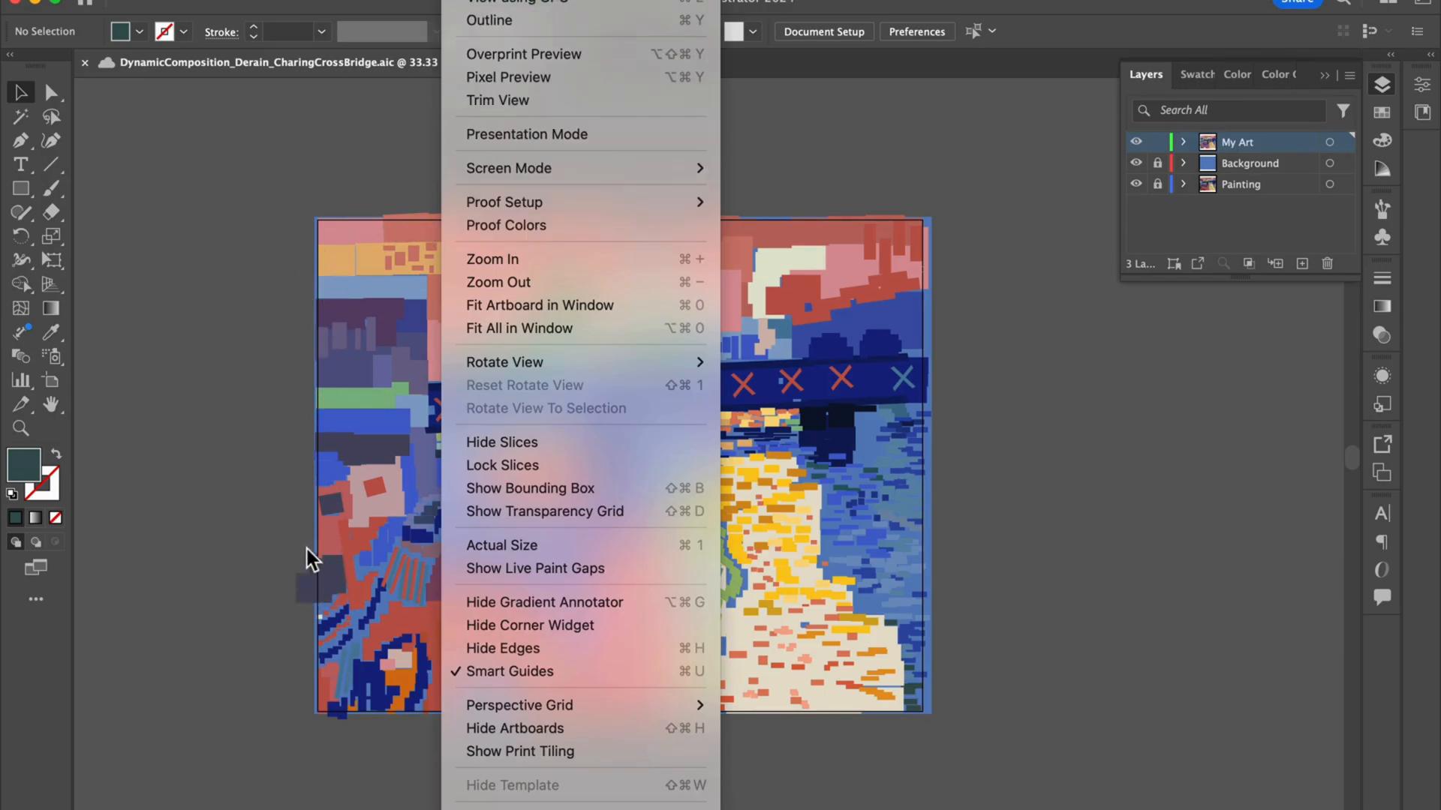
left_click(499, 101)
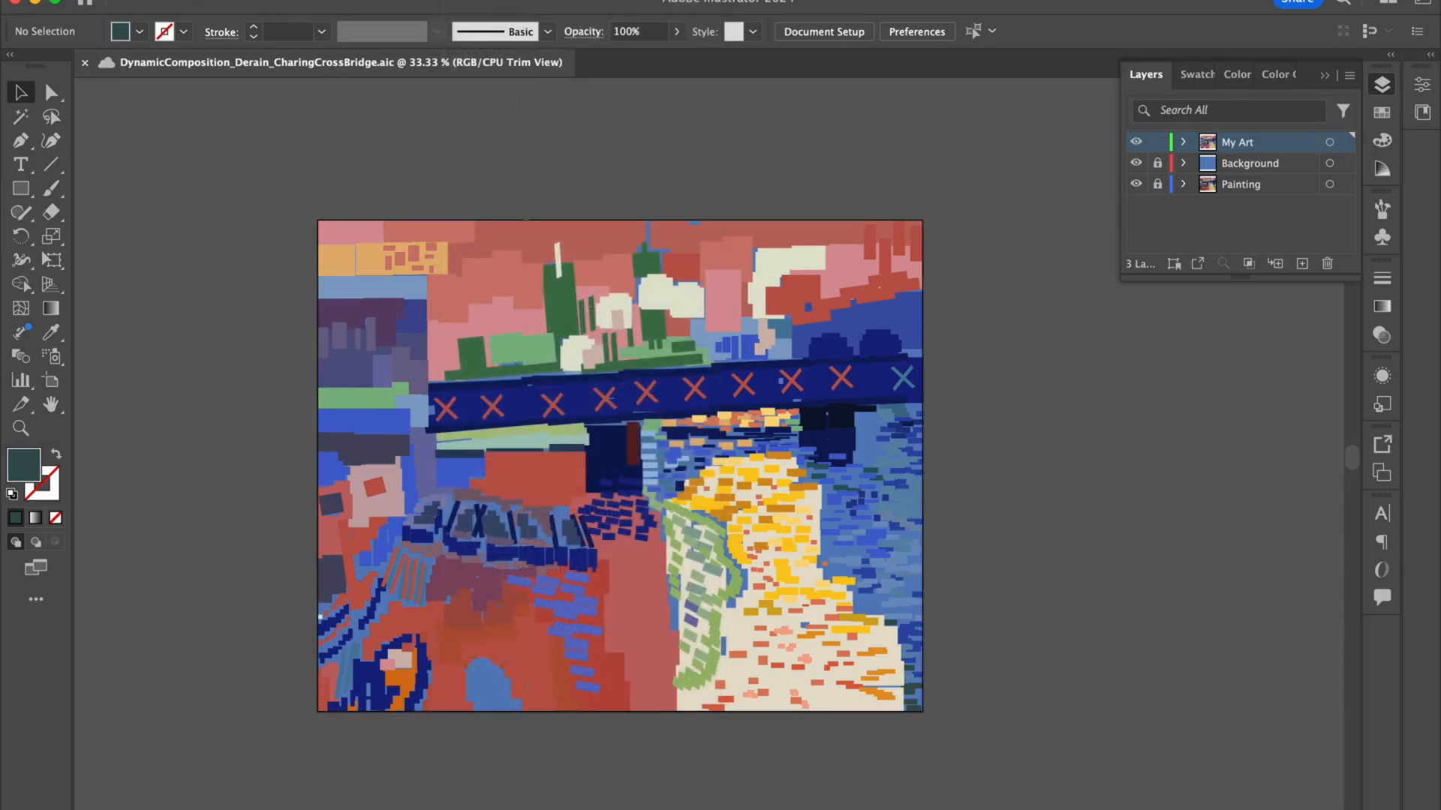
left_click(149, 1)
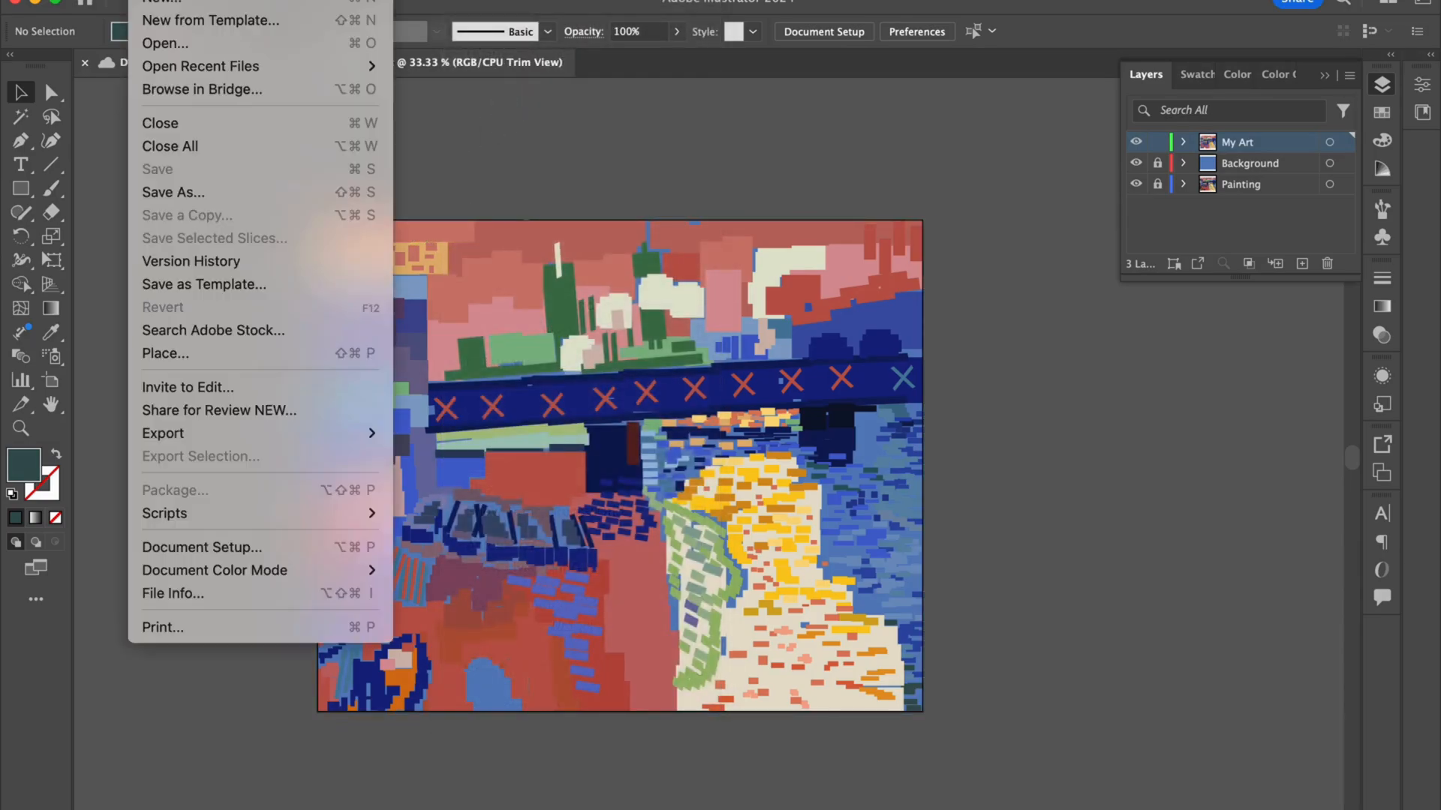
left_click(171, 194)
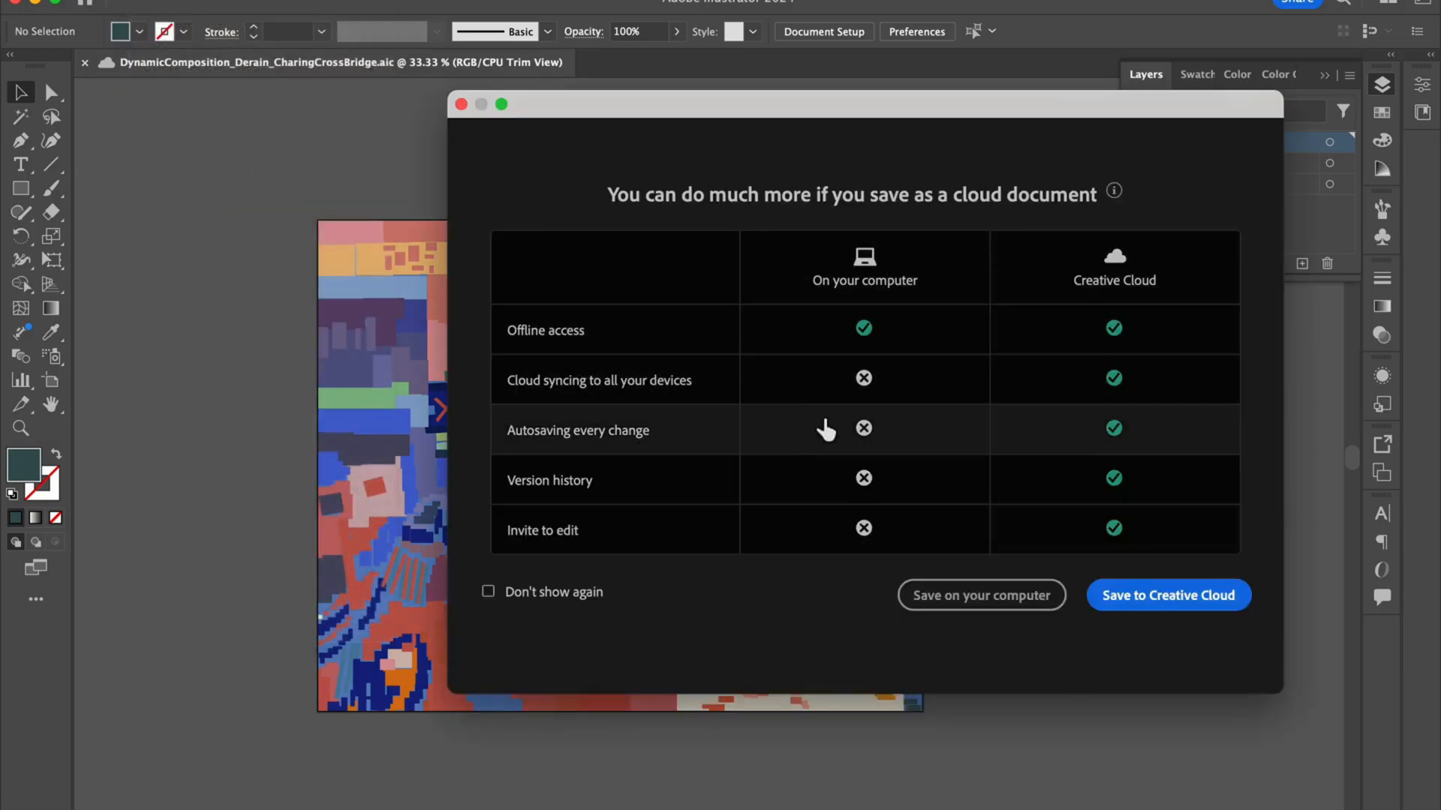
left_click(968, 593)
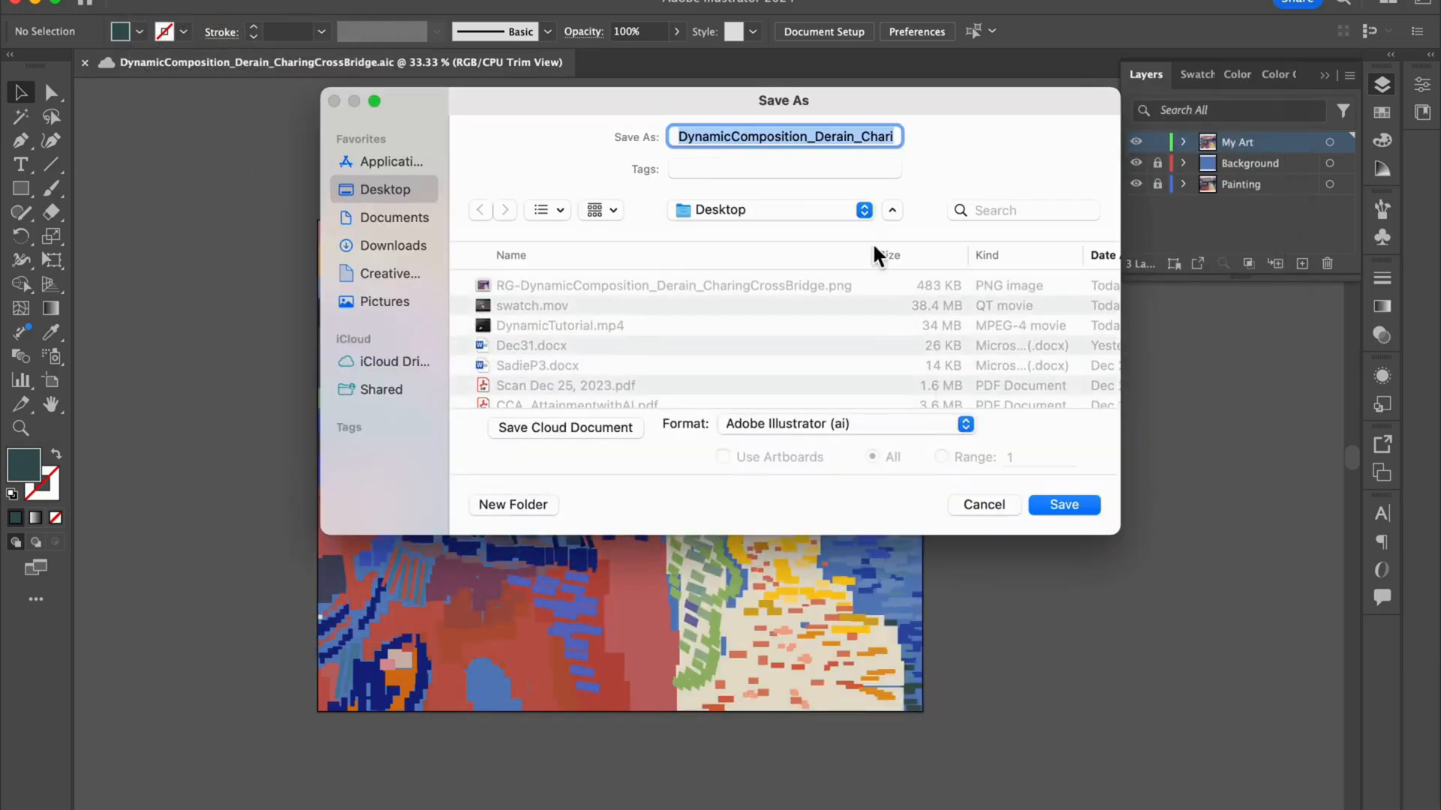
left_click(682, 136)
type("RG-")
left_click(1064, 506)
left_click(969, 684)
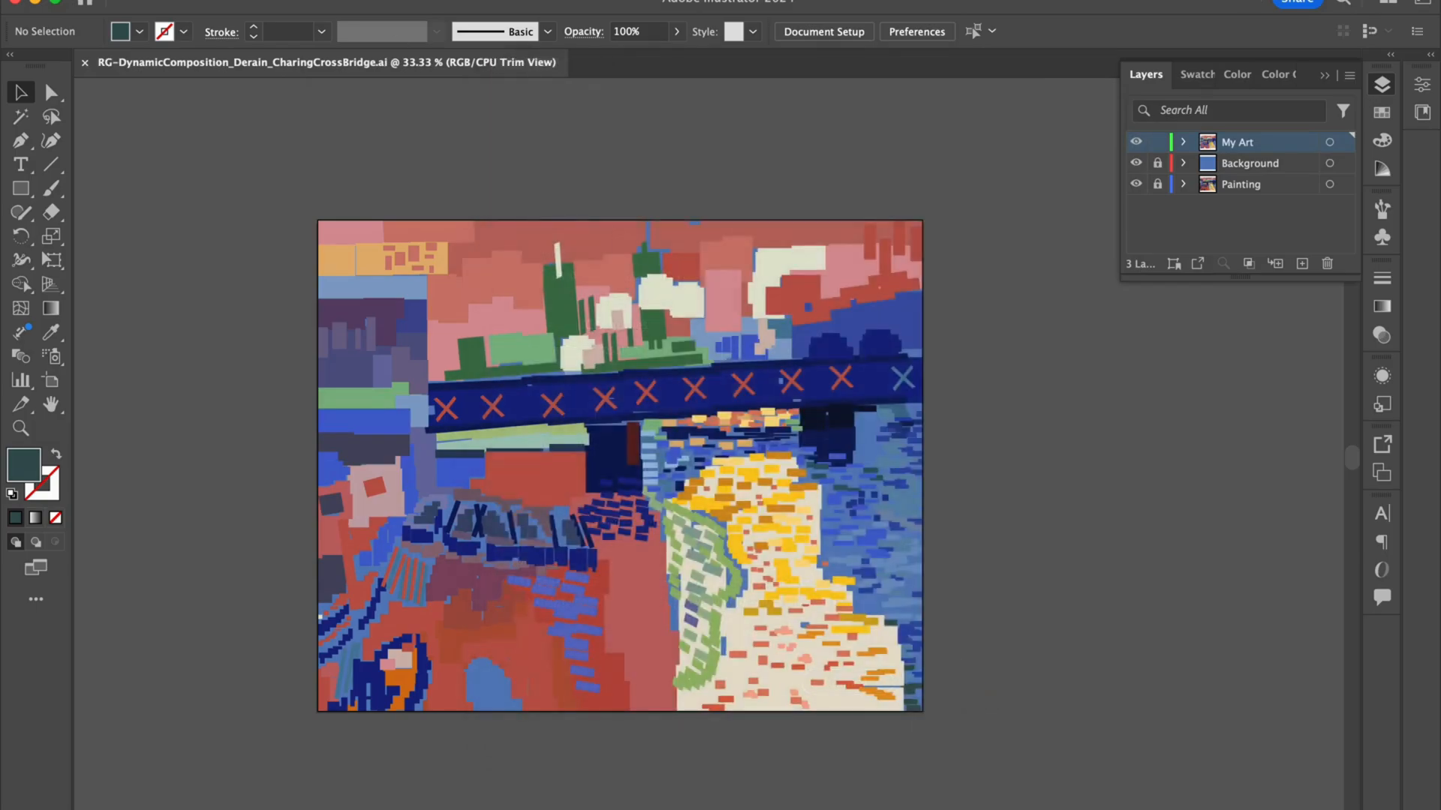
Step: Export the composition to the Desktop as RG-DynamicComposition_Derain_CharingCrossBridge.png, replacing the existing file, at High (300 ppi) resolution with a transparent background
left_click(150, 1)
mouse_move(283, 437)
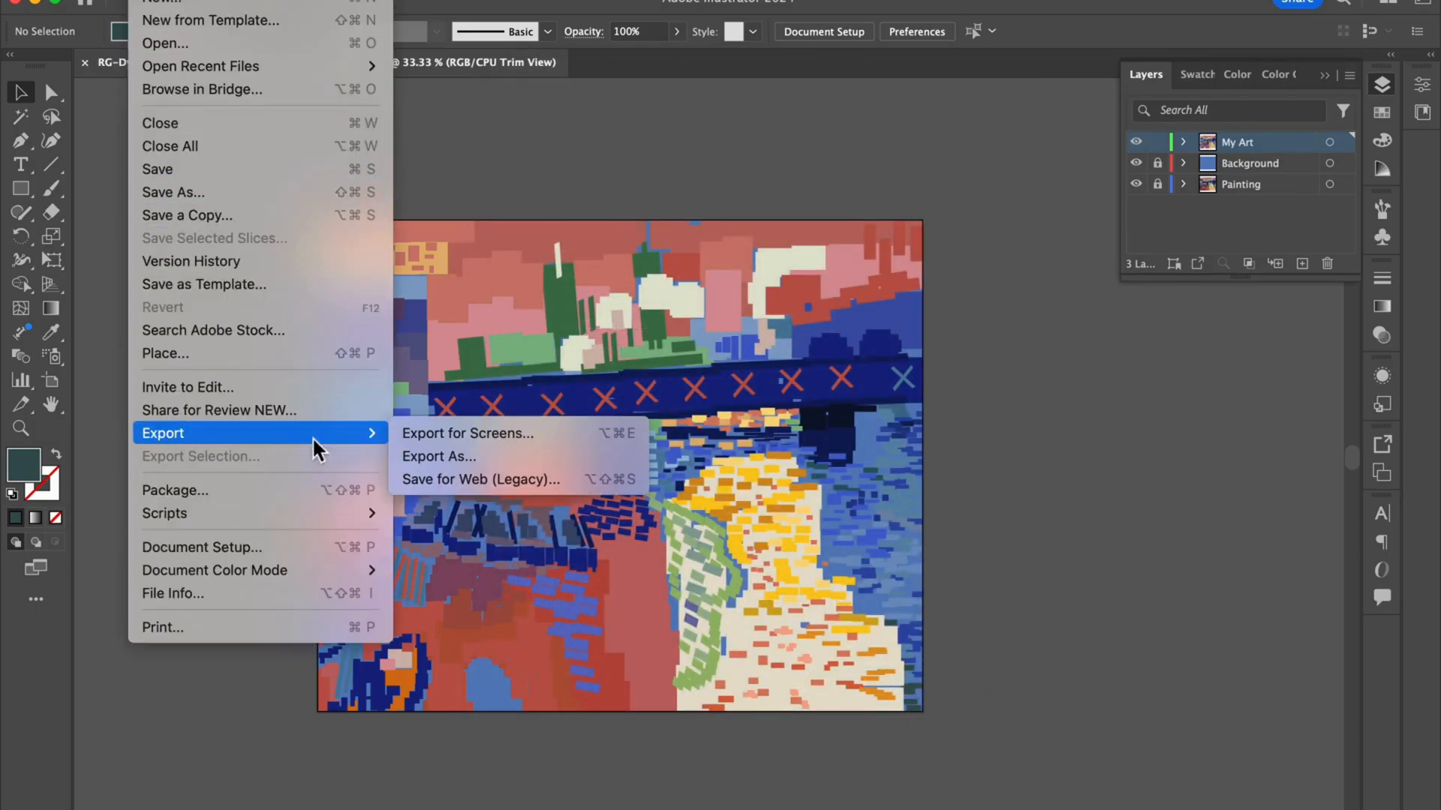
left_click(436, 459)
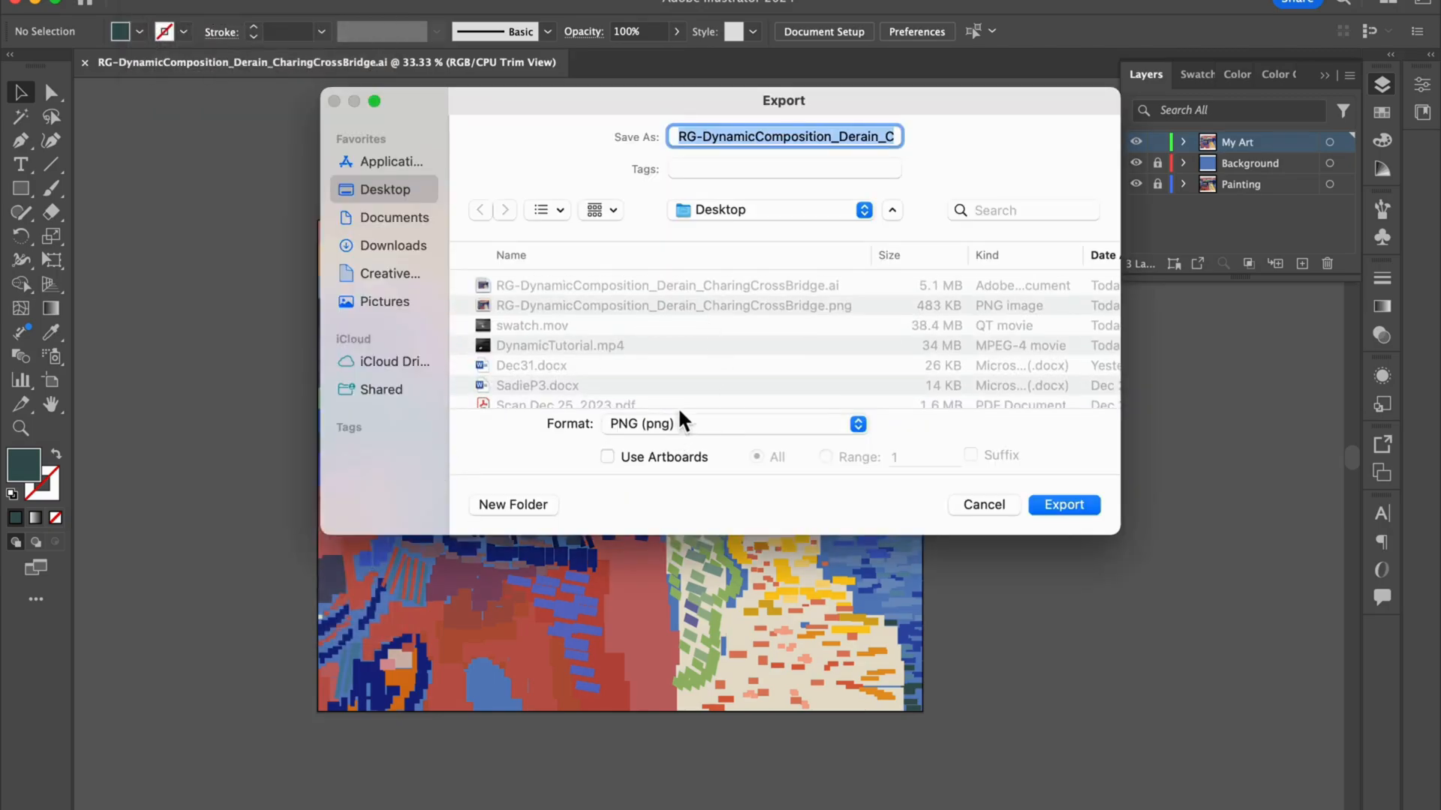
left_click(1082, 506)
left_click(820, 429)
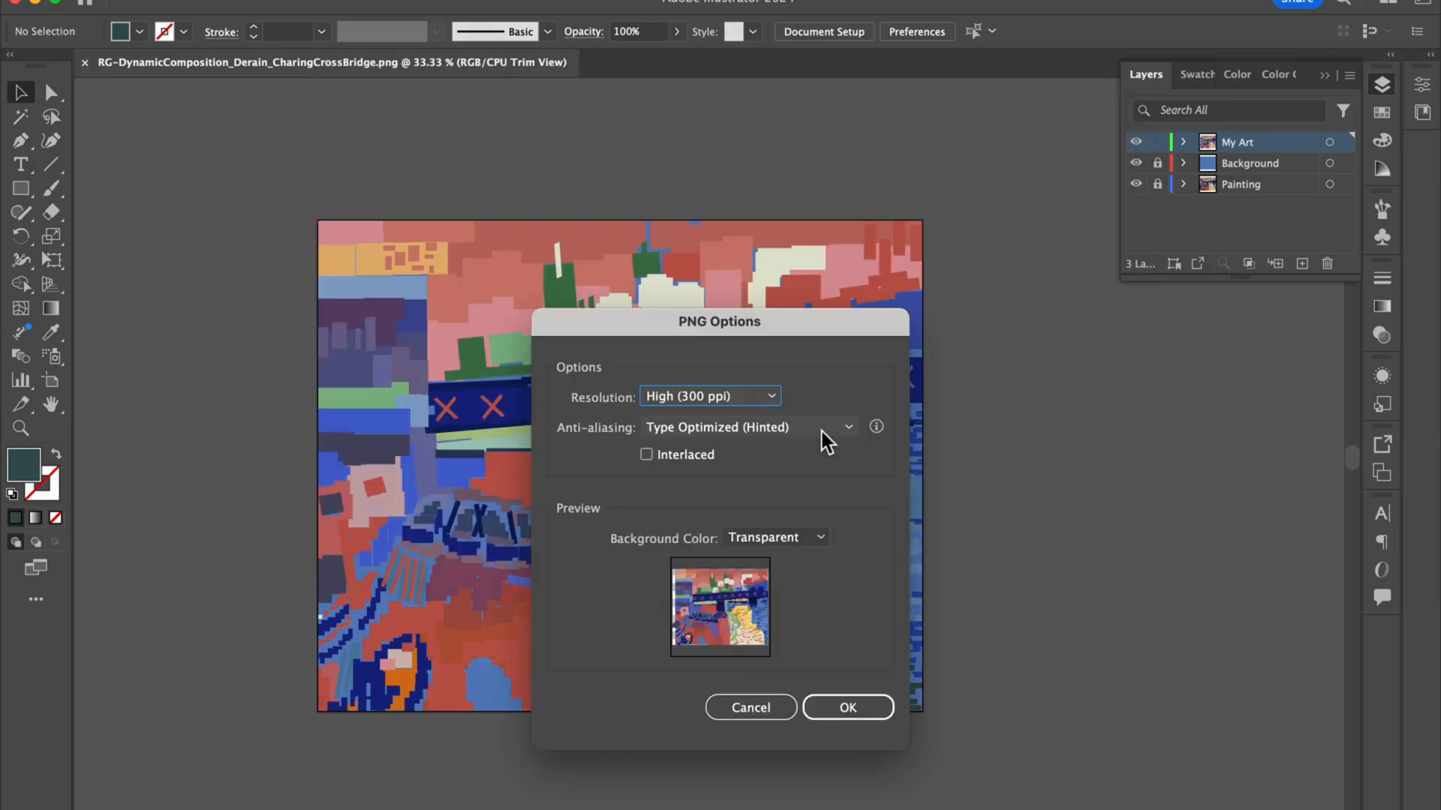
left_click(869, 710)
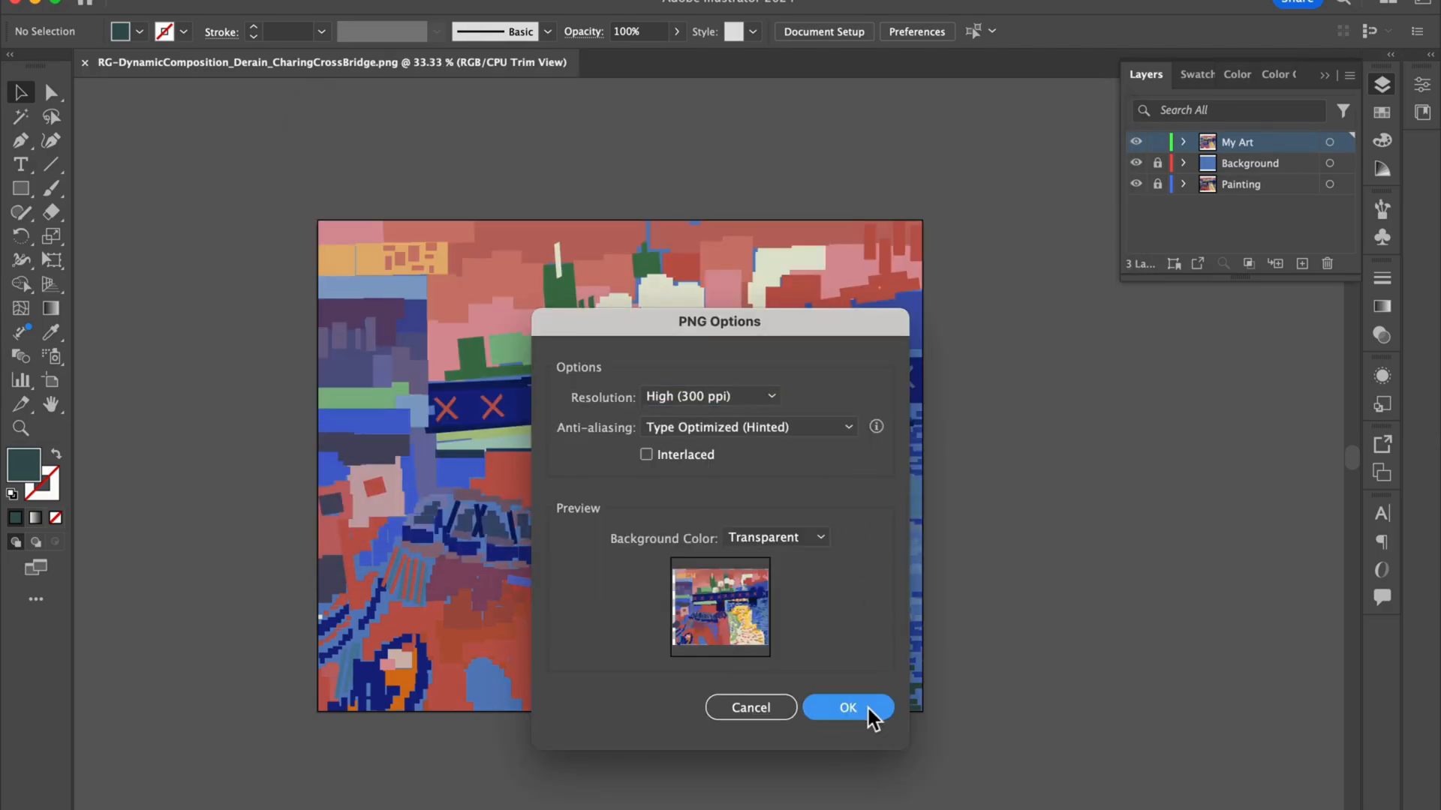